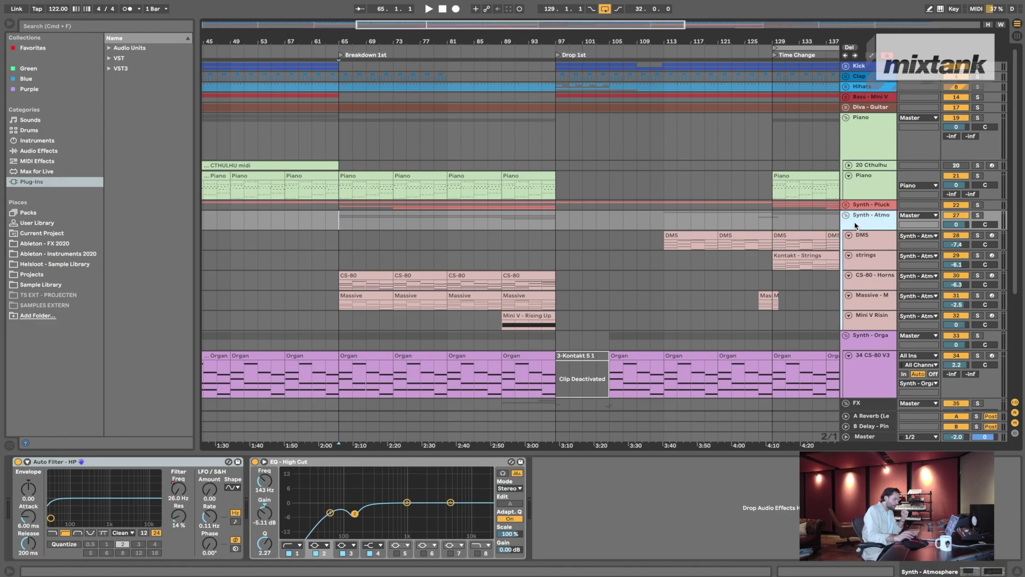
- Solo the Synth - Atmosphere group and listen to it from bar 65, at Breakdown 1st, and from bar 89
left_click(978, 215)
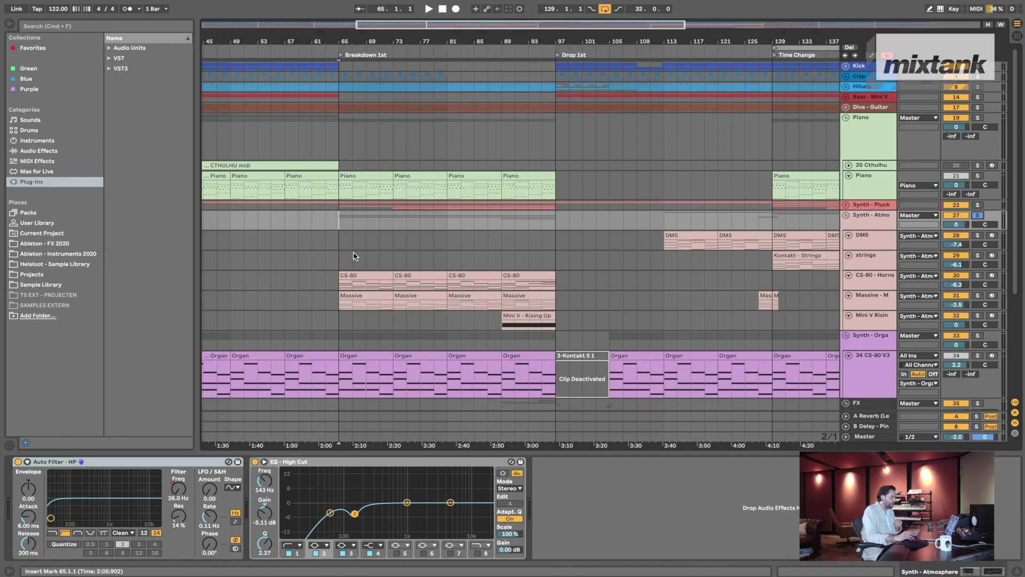
left_click(364, 259)
left_click(340, 221)
key("space")
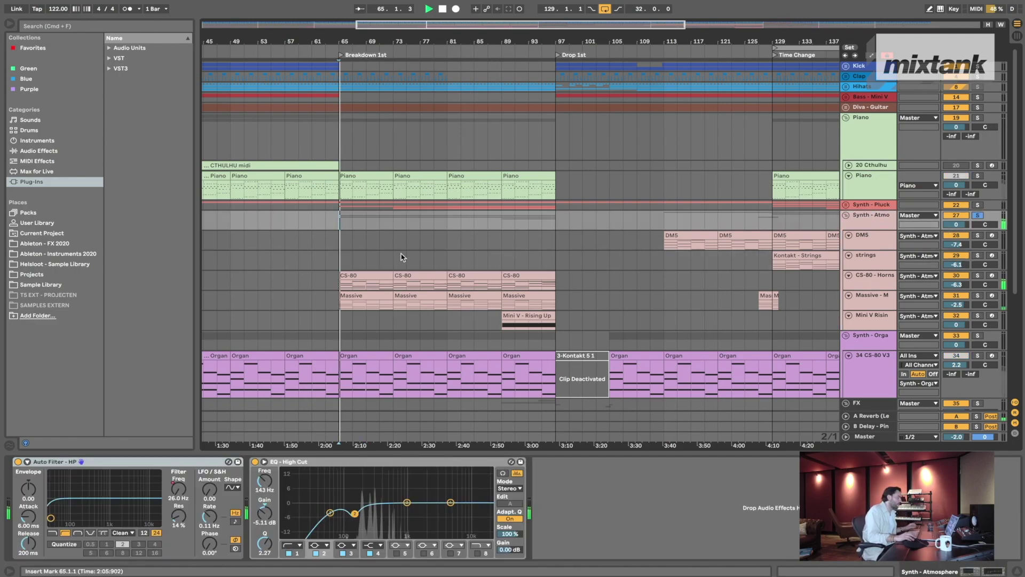
scroll(433, 261, "up", 5)
scroll(432, 260, "down", 2)
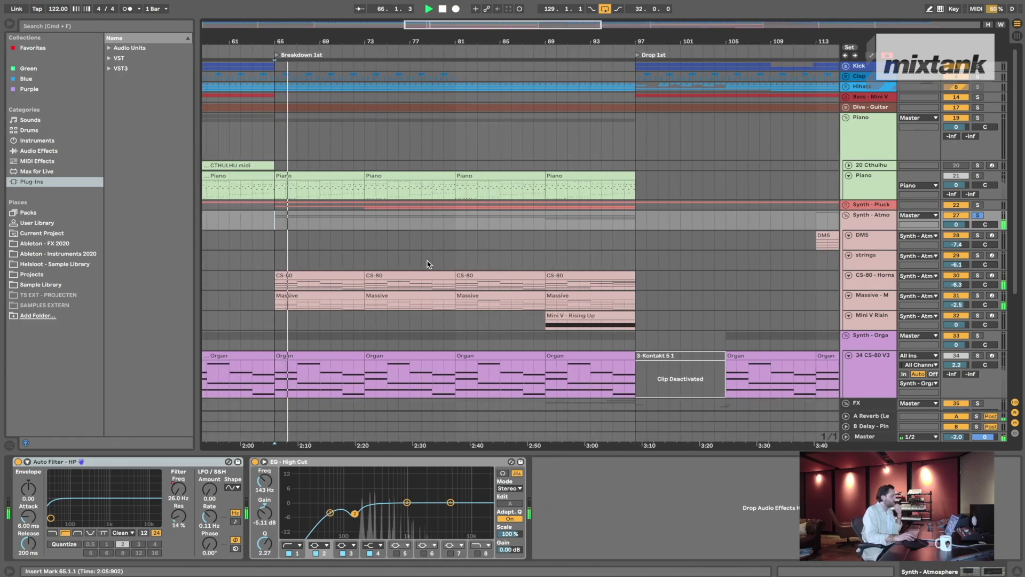
scroll(461, 268, "down", 2)
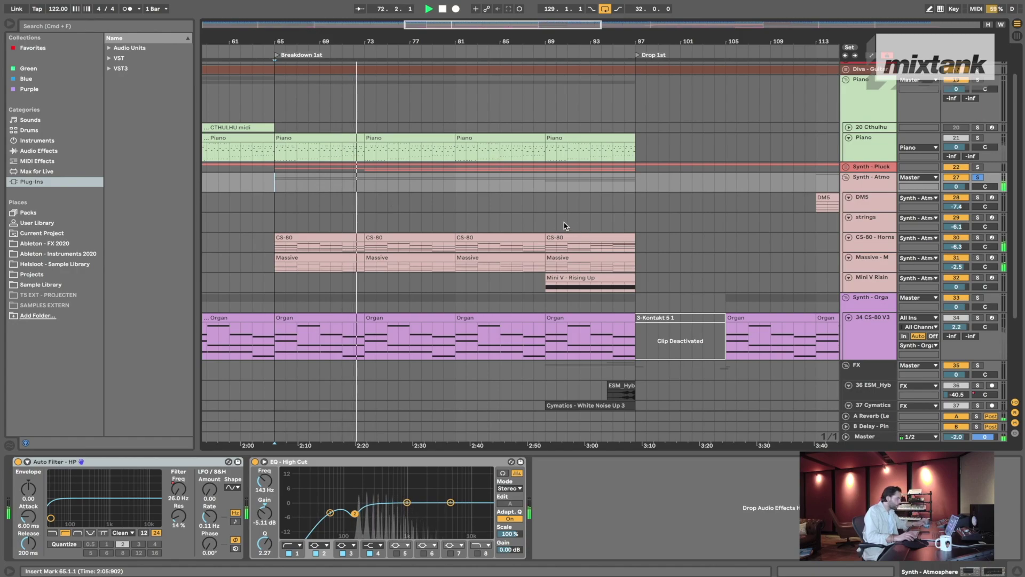
left_click(548, 219)
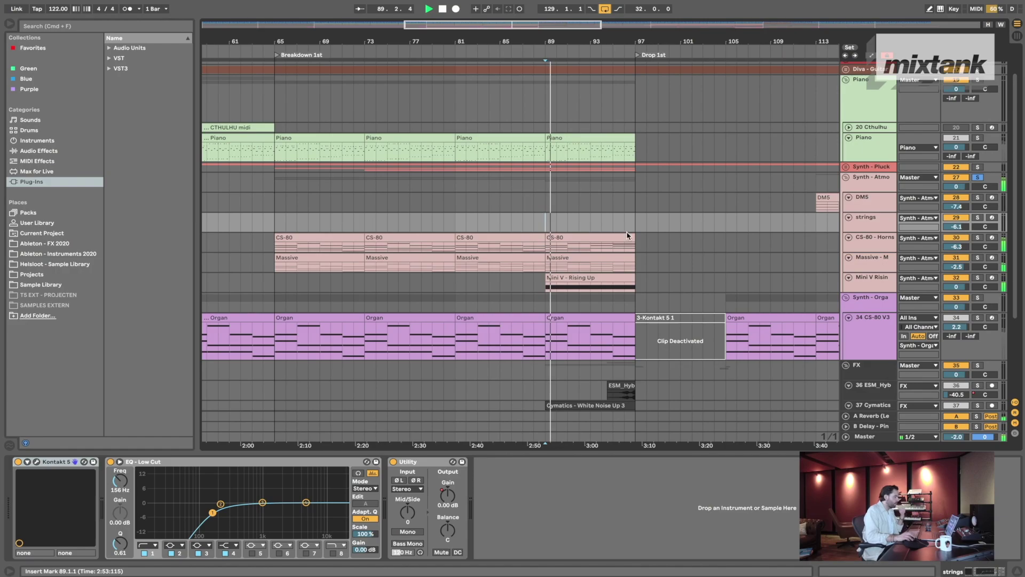
- Place the insert marker on the strings track at bar 129 and play the soloed group from Time Change
left_click_drag(605, 46, 605, 44)
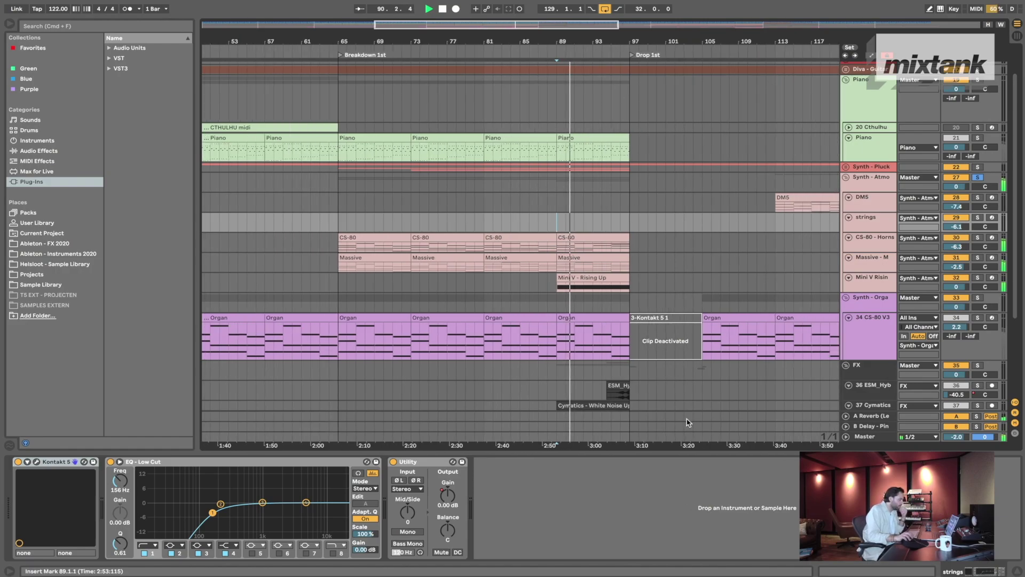
scroll(577, 249, "right", 5)
left_click(585, 246)
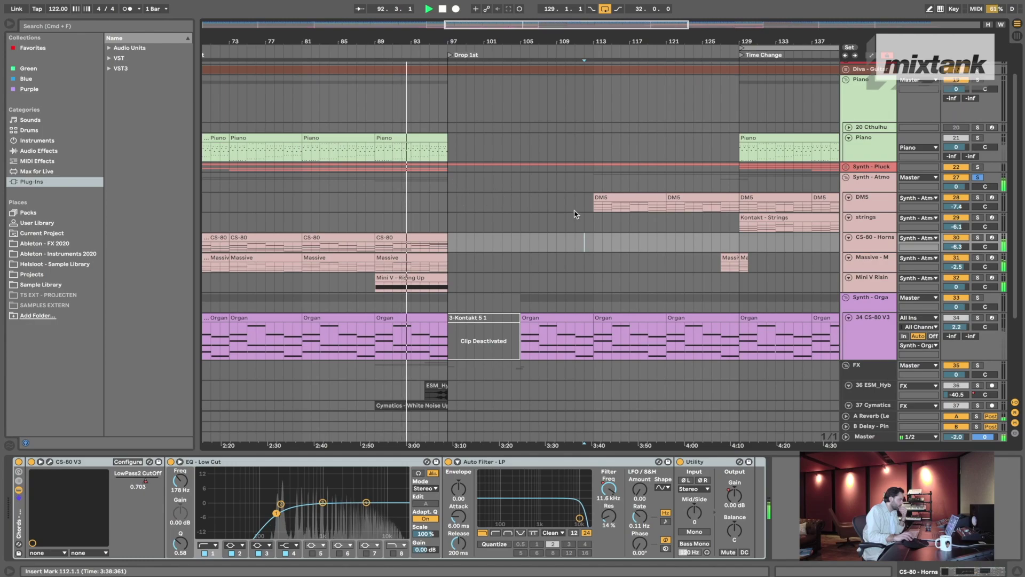
mouse_move(553, 41)
left_mouse_down()
mouse_move(553, 32)
mouse_move(559, 41)
left_mouse_up()
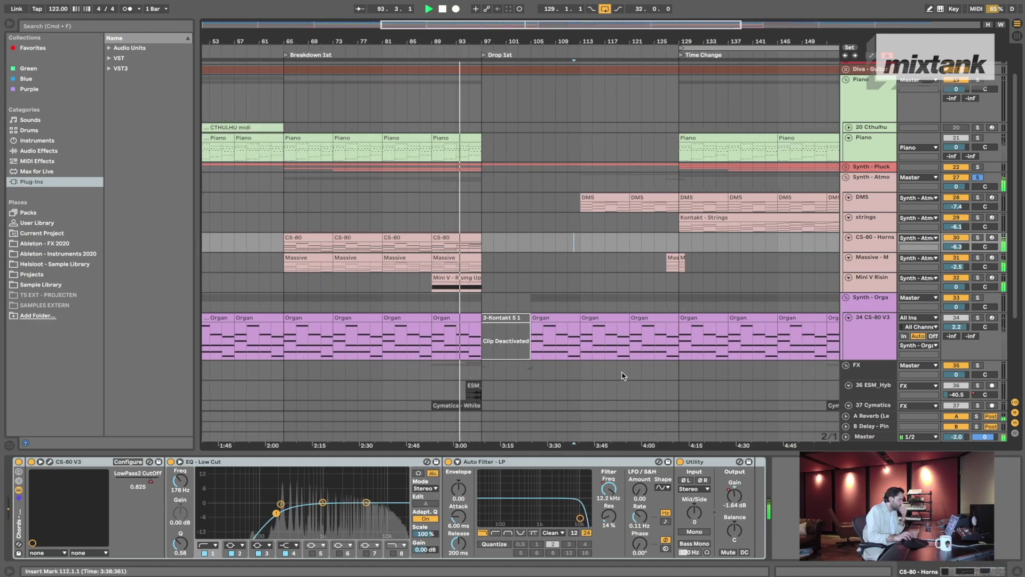
scroll(662, 374, "right", 5)
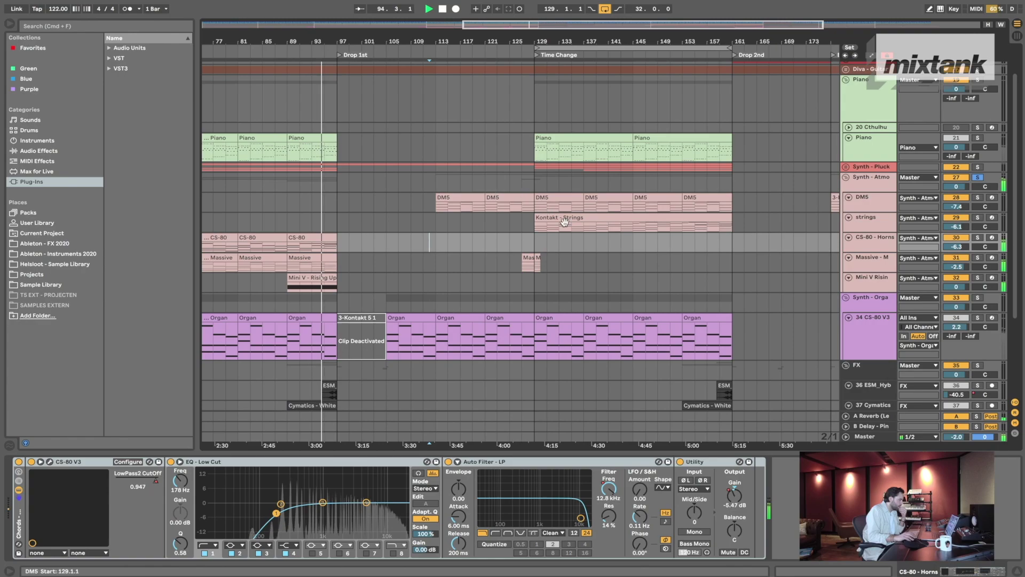
left_click(624, 259)
left_click(675, 235)
left_click(560, 230)
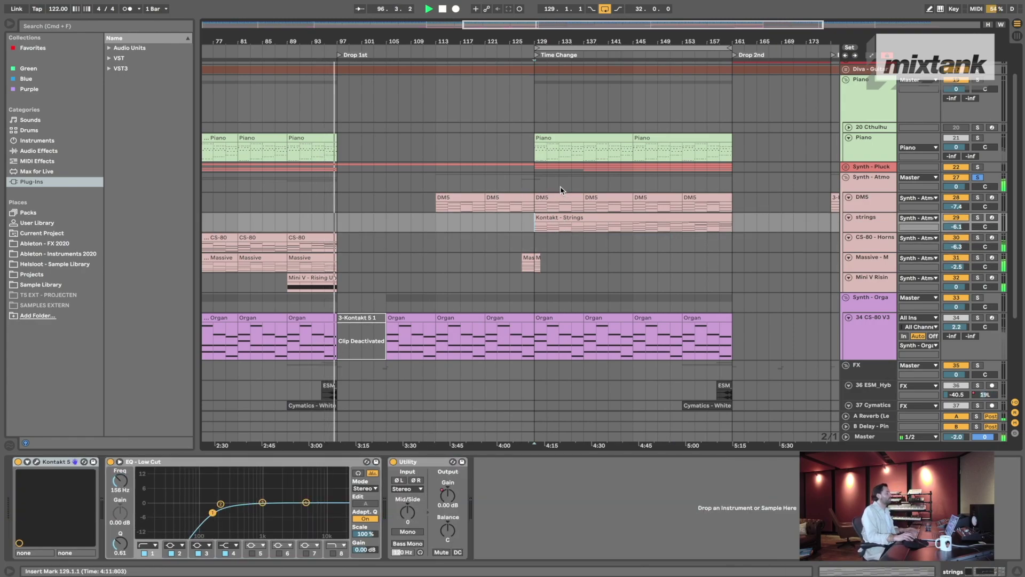
key("space")
key("space")
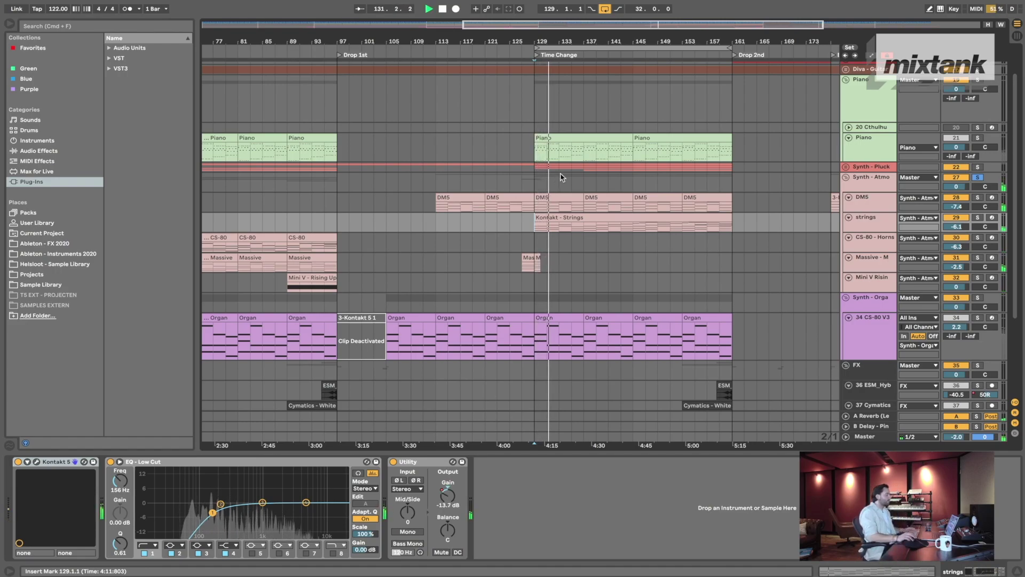
- Set the insert marker to bar 145 on the strings track and stop playback
left_click(633, 224)
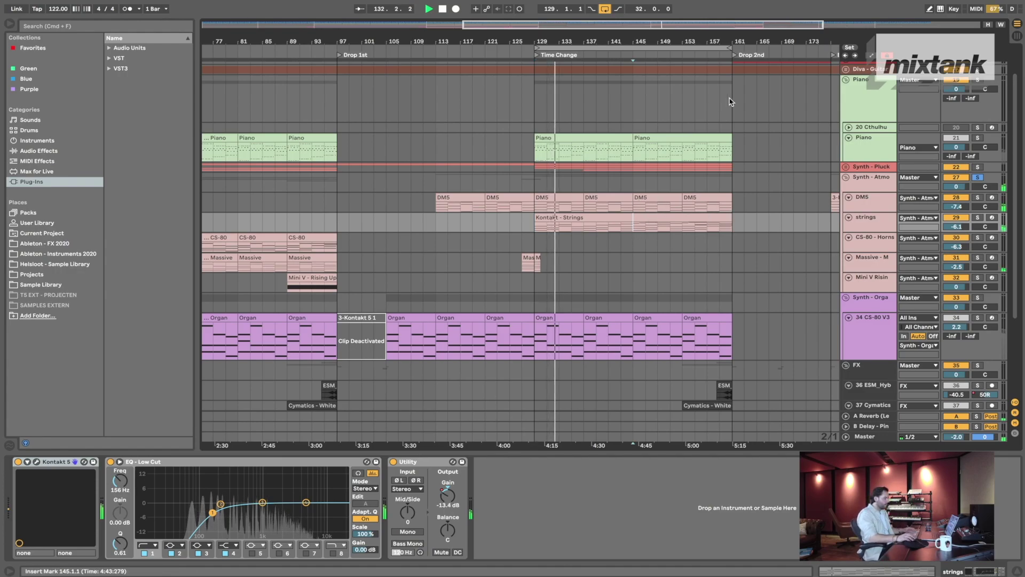
left_click_drag(692, 45, 693, 56)
scroll(716, 99, "right", 4)
left_click(663, 192)
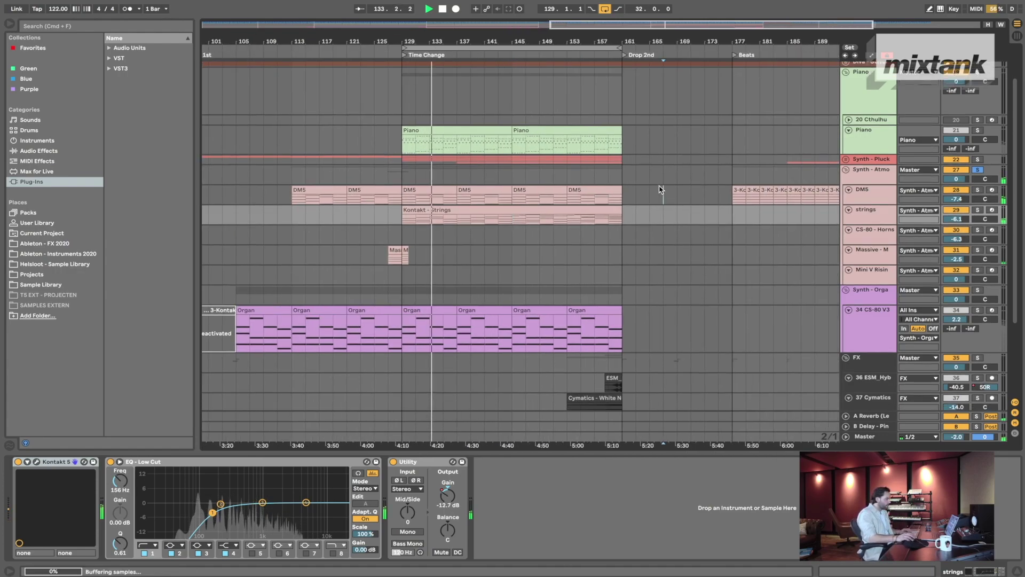
left_click(512, 177)
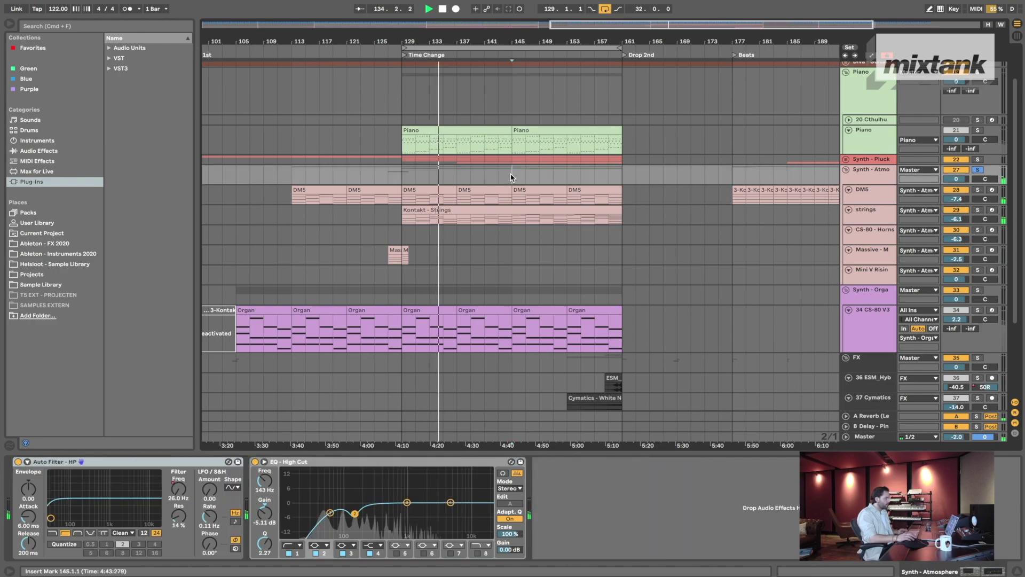
left_click(516, 225)
key("space")
- Examine how the Synth - Atmosphere layers are distributed across the breakdown, drop, Time Change and Beats sections of the arrangement
key("minus")
key("minus")
scroll(566, 211, "left", 4)
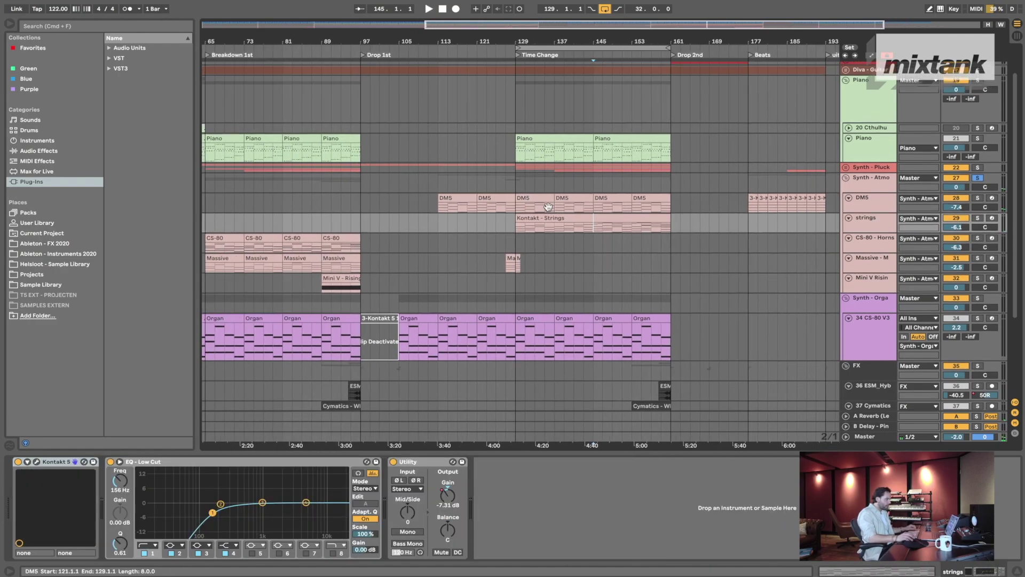
left_click(666, 191)
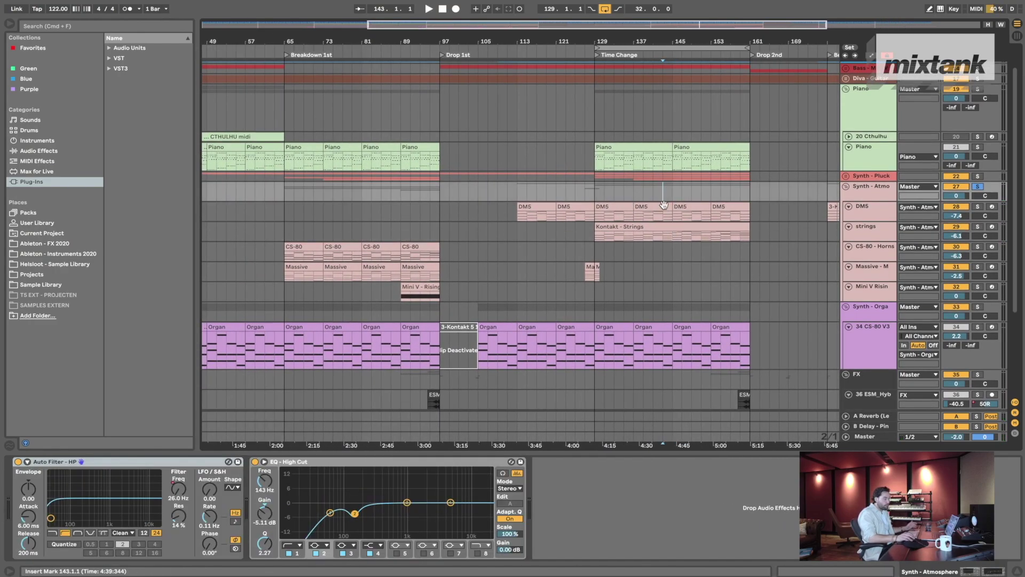
scroll(665, 190, "right", 5)
scroll(664, 190, "down", 2)
left_click(661, 179)
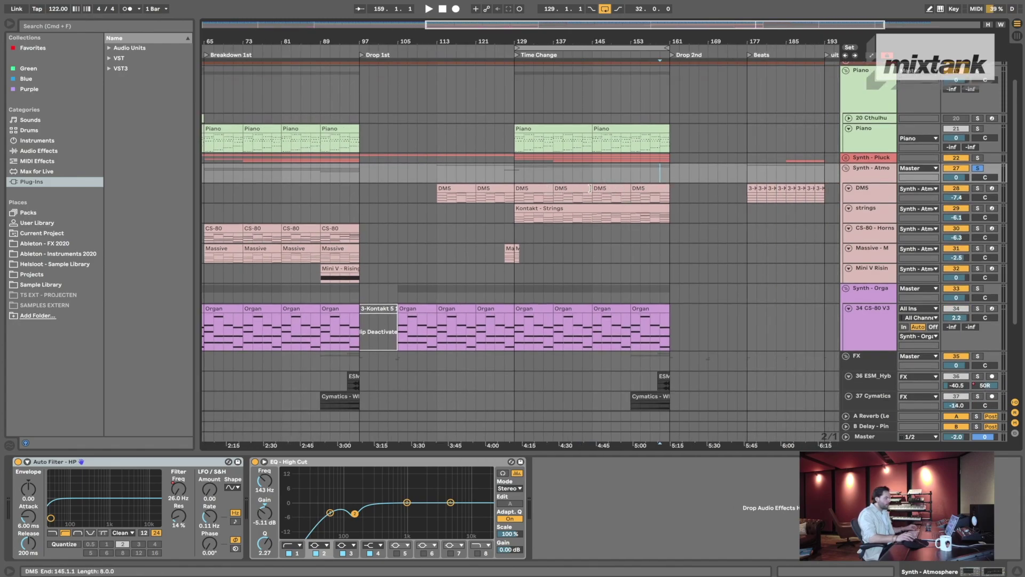
key("minus")
key("minus")
left_click_drag(376, 176, 484, 257)
left_click(484, 257)
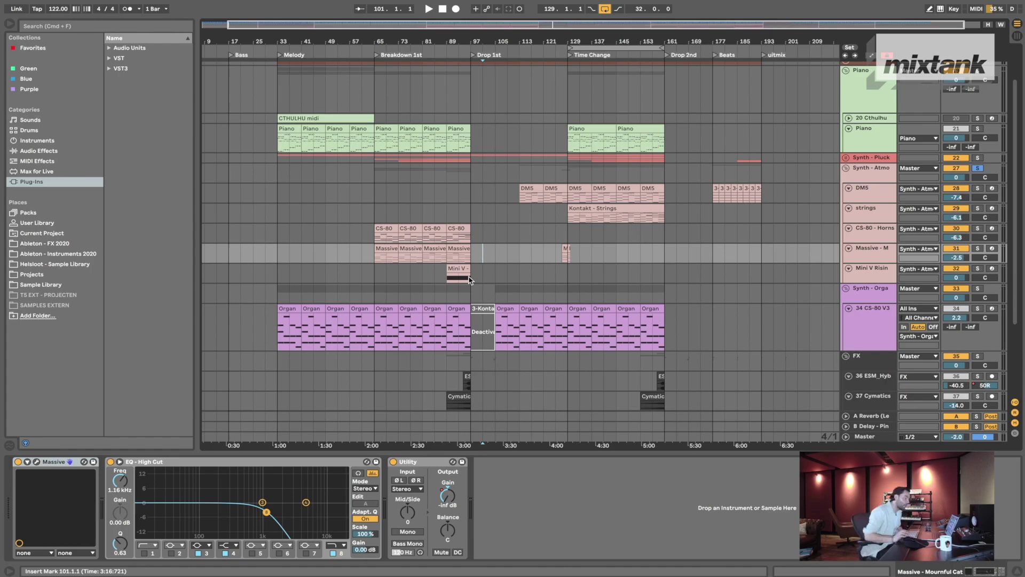
left_click(563, 171)
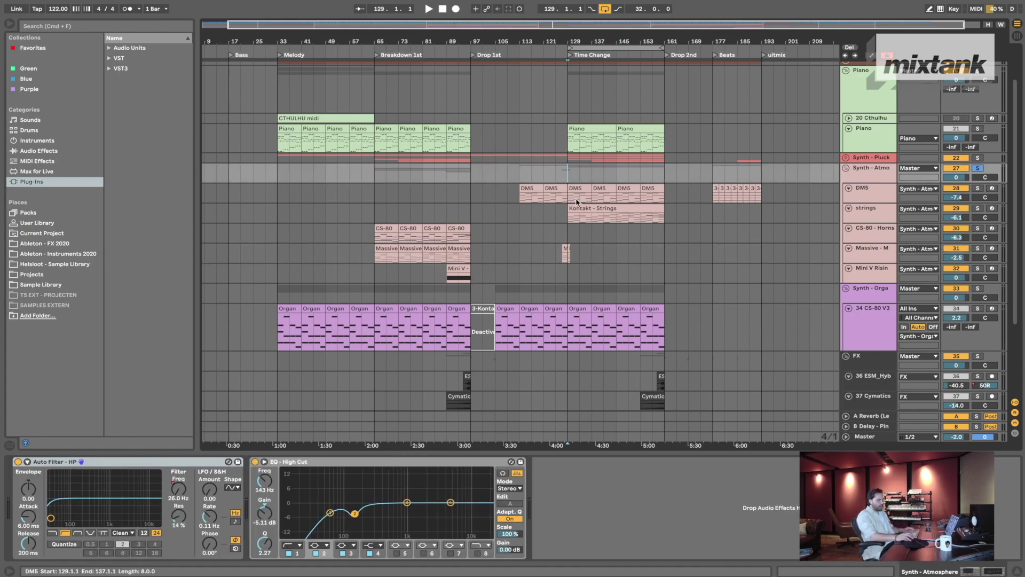
left_click(628, 173)
left_click_drag(523, 172, 703, 213)
left_click(703, 214)
left_click_drag(771, 271, 589, 173)
left_click(639, 175)
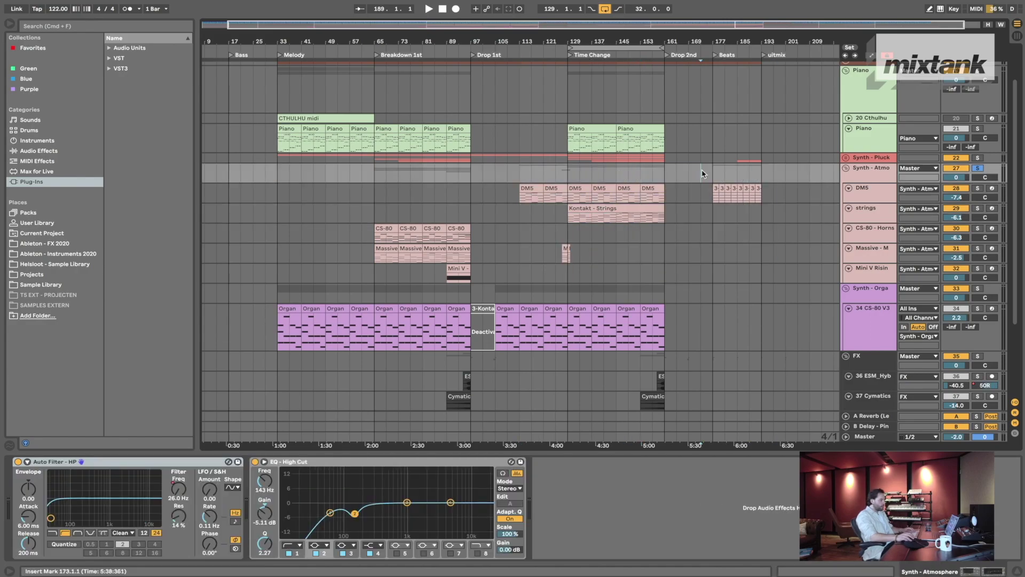
left_click(472, 188)
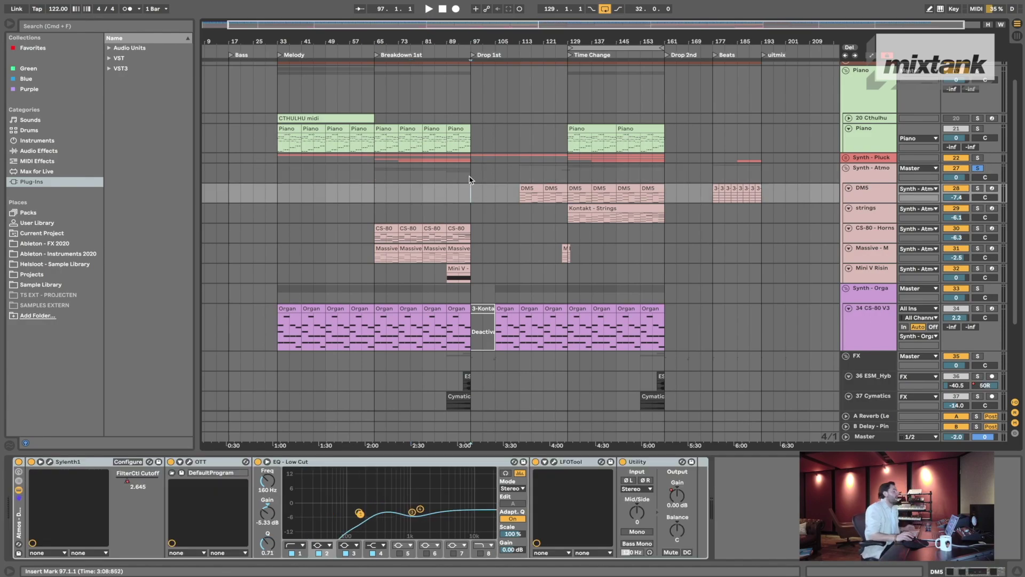
left_click(498, 246)
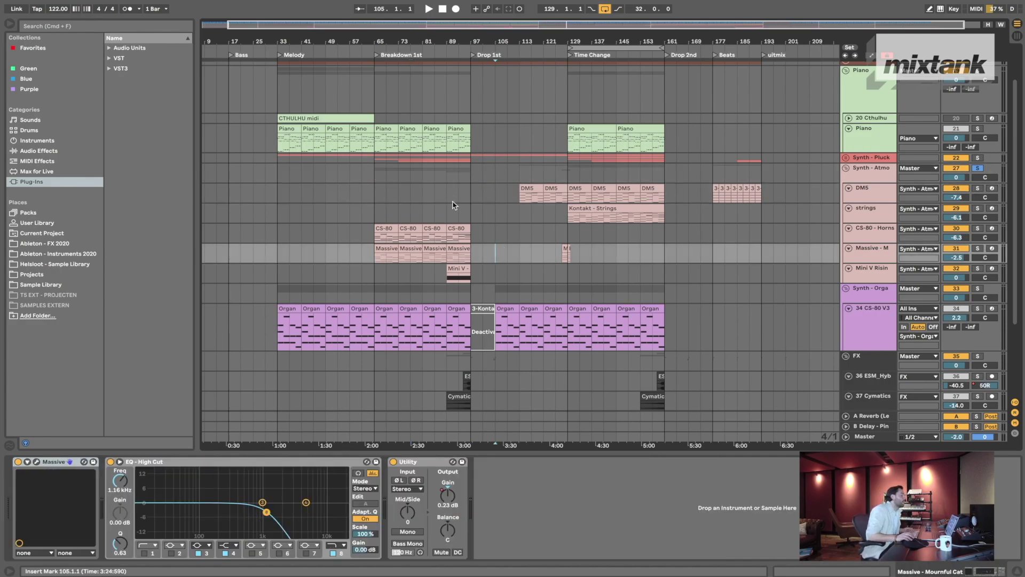
- Solo only the CS-80 - Horns track and play it from bar 65, at Breakdown 1st
left_click(865, 239)
left_click(376, 241)
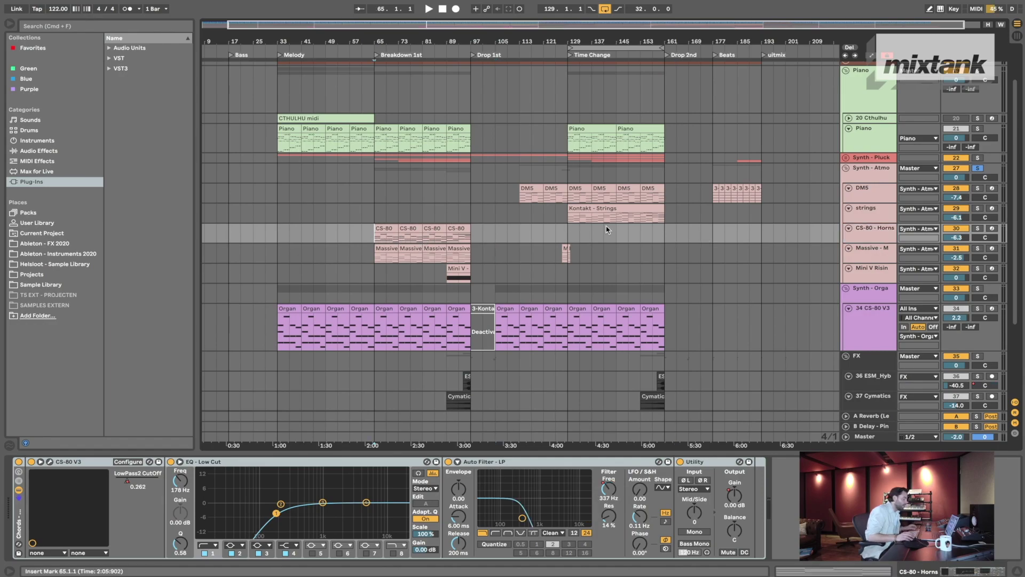
scroll(605, 230, "up", 5)
scroll(596, 232, "left", 4)
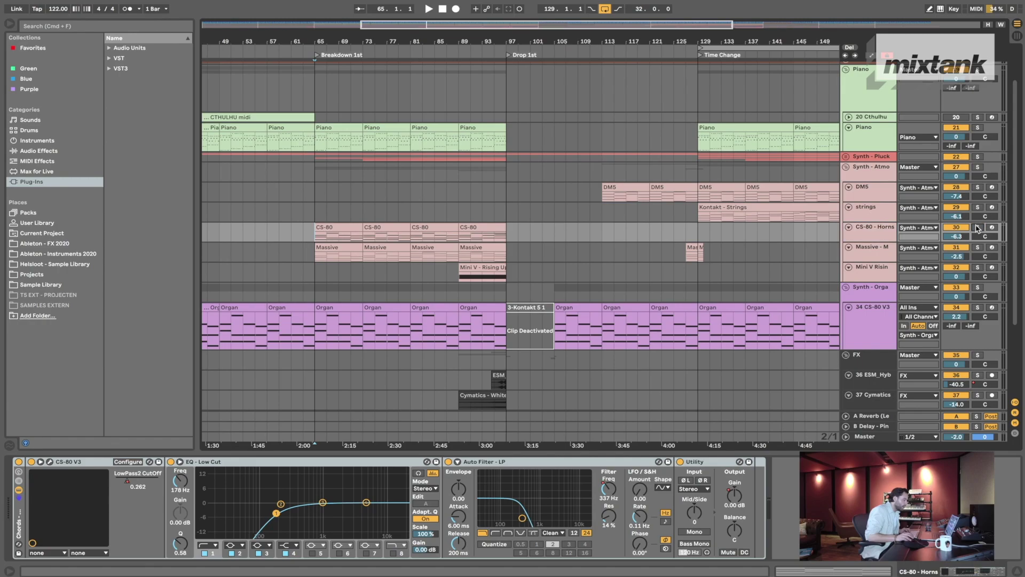
left_click(978, 227)
key("space")
- Increase the height of the CS-80 - Horns track so the MIDI notes in its breakdown clips are readable
left_click_drag(875, 243, 875, 271)
scroll(417, 239, "up", 5)
scroll(470, 245, "left", 4)
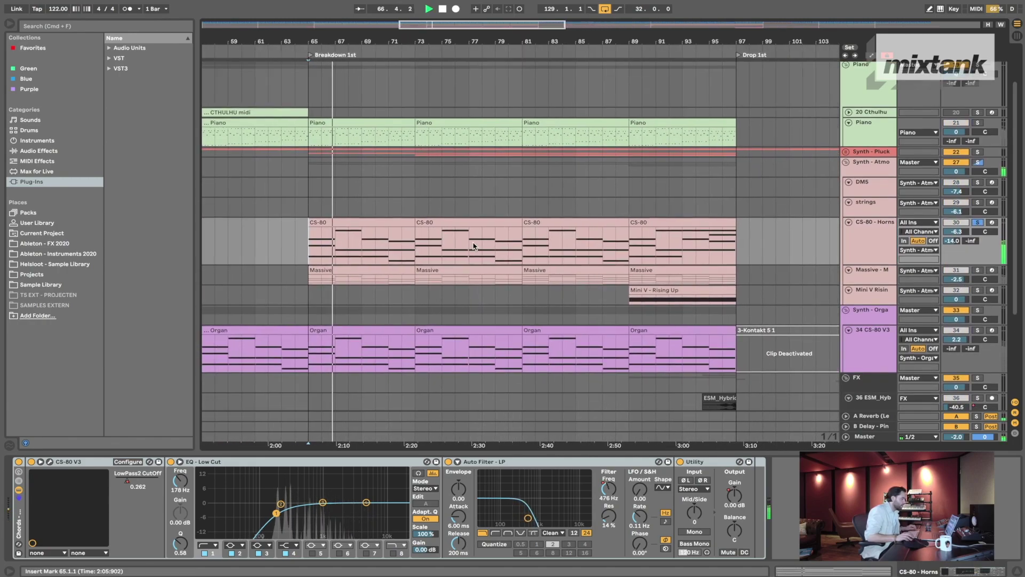
- Audition the CS-80 clips in the breakdown, moving the insert marker to bar 73 and bar 81, and stop playback
left_click(474, 247)
scroll(452, 210, "right", 2)
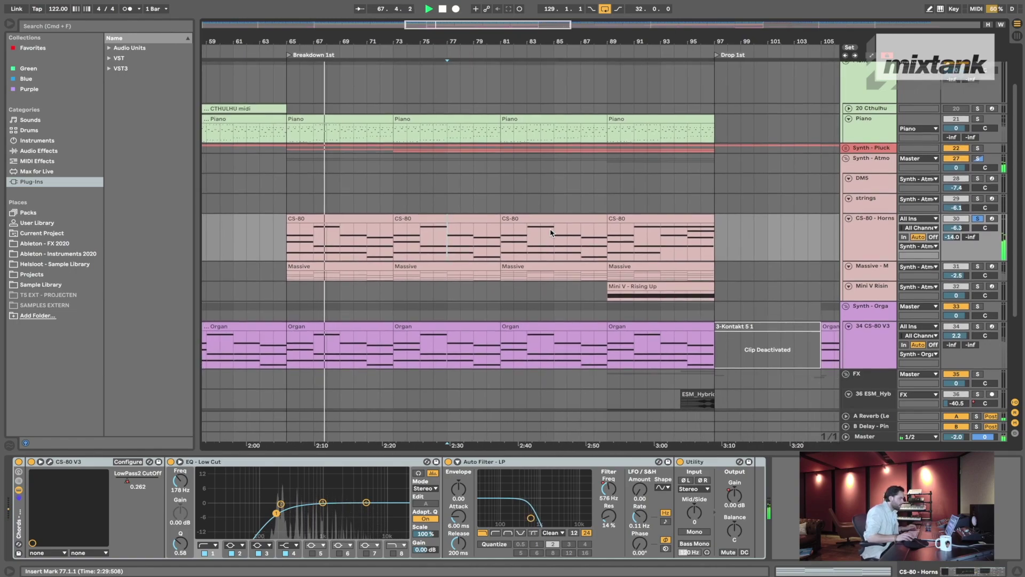
left_click(393, 249)
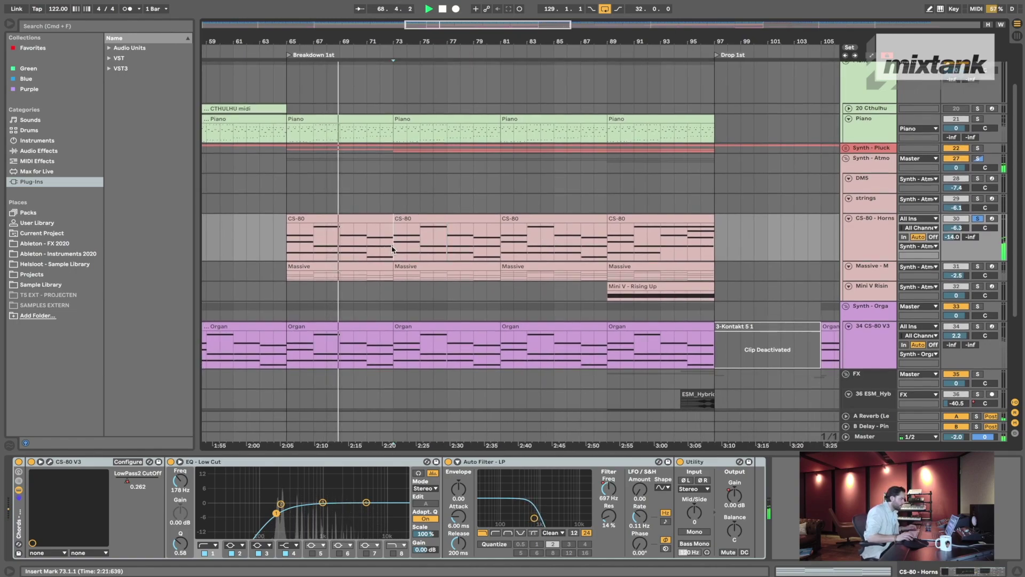
left_click(849, 246)
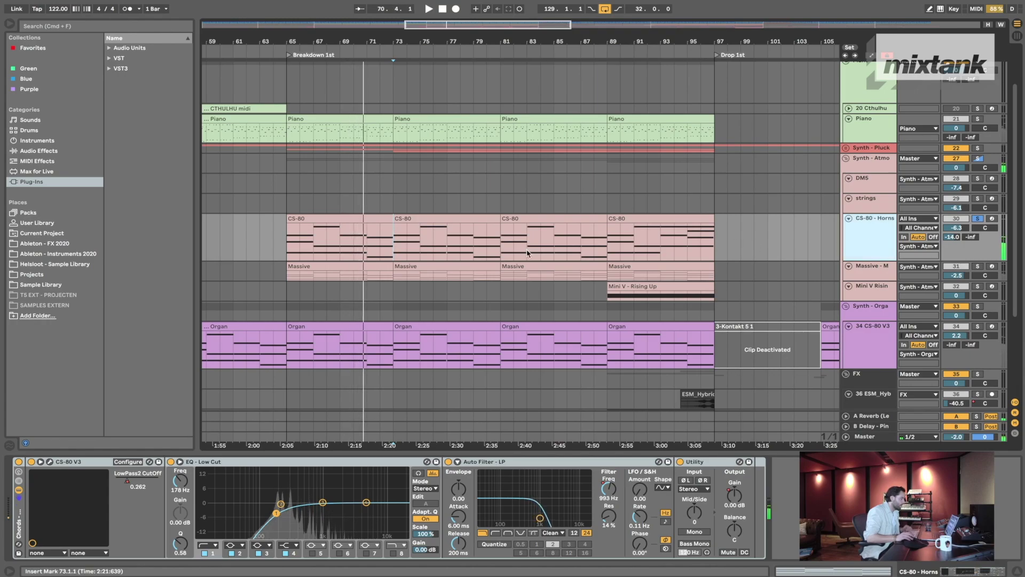
left_click(501, 245)
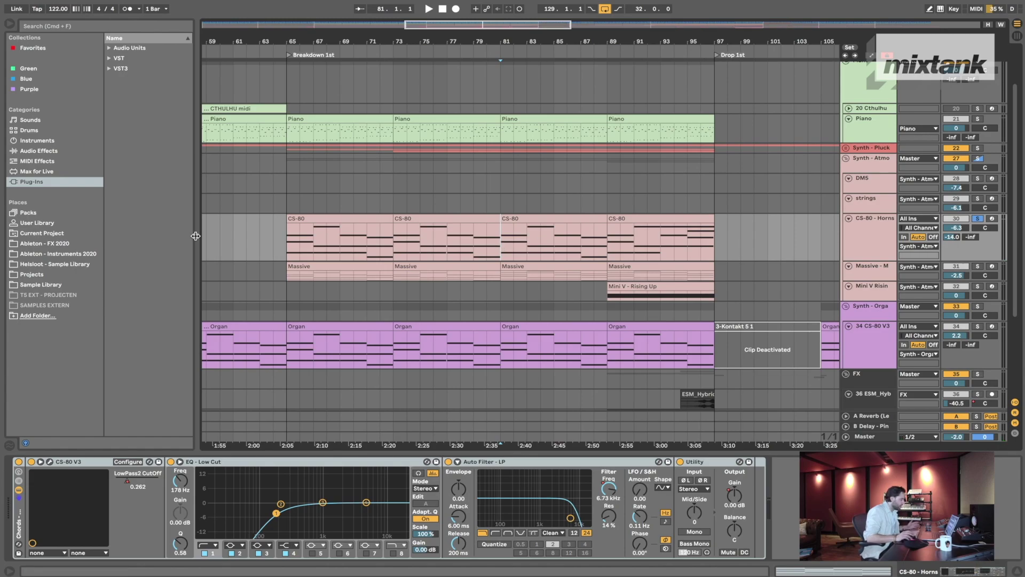
scroll(381, 251, "right", 5)
scroll(380, 245, "down", 1)
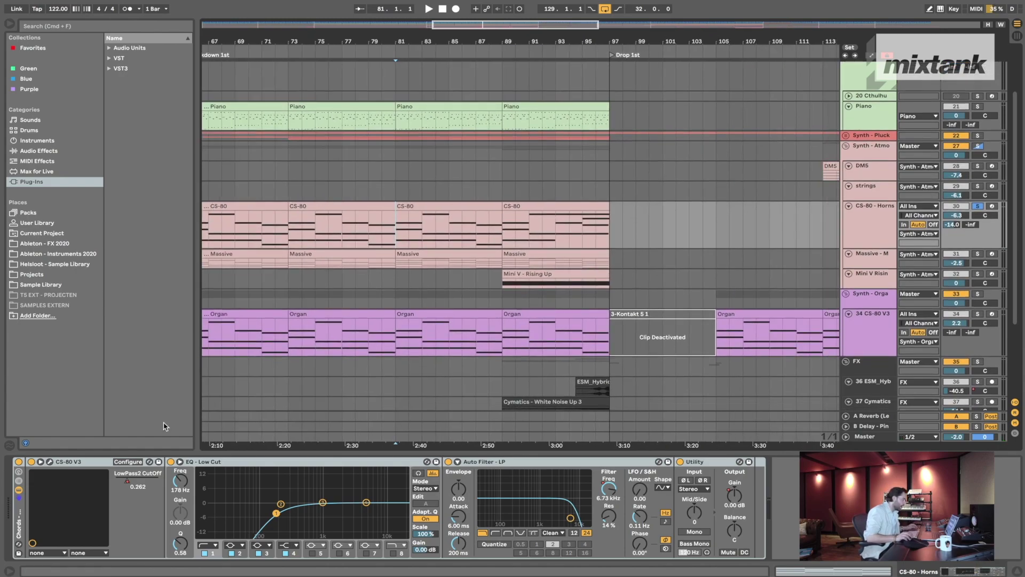
- Open the CS-80 V3 instrument window, and show and hide its modulation settings
left_click(50, 462)
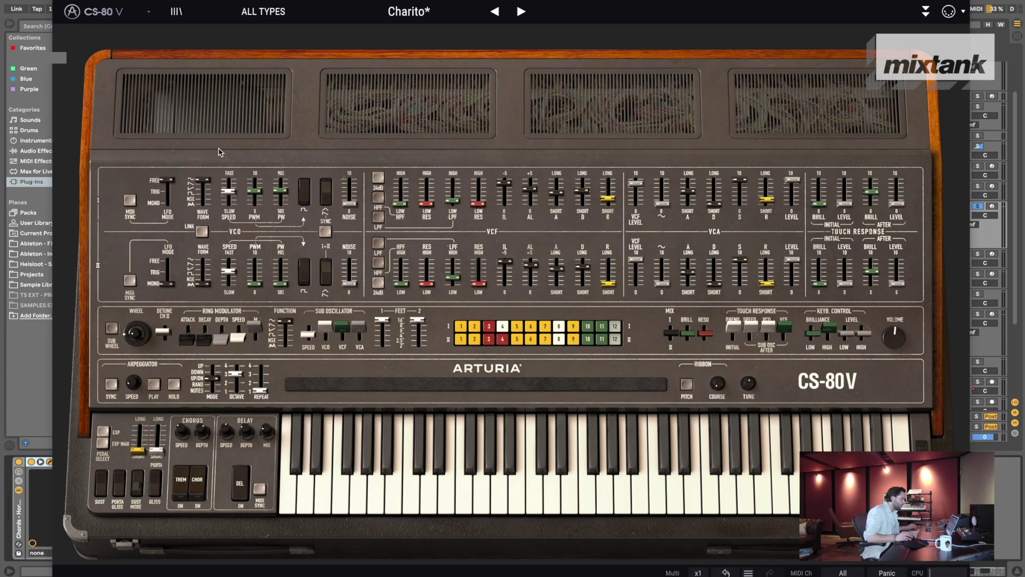
left_click_drag(464, 0, 454, 0)
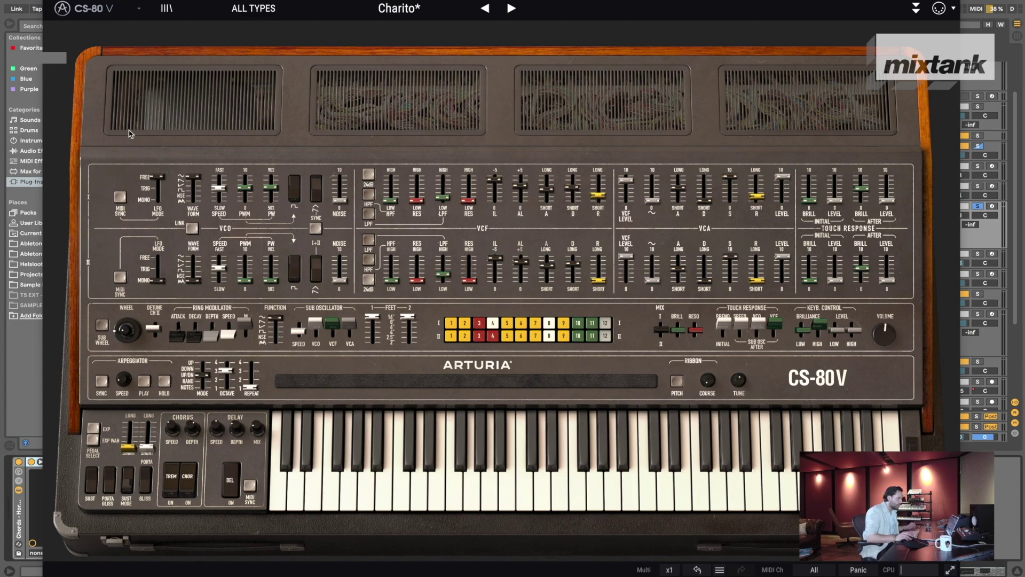
left_click_drag(297, 0, 303, 0)
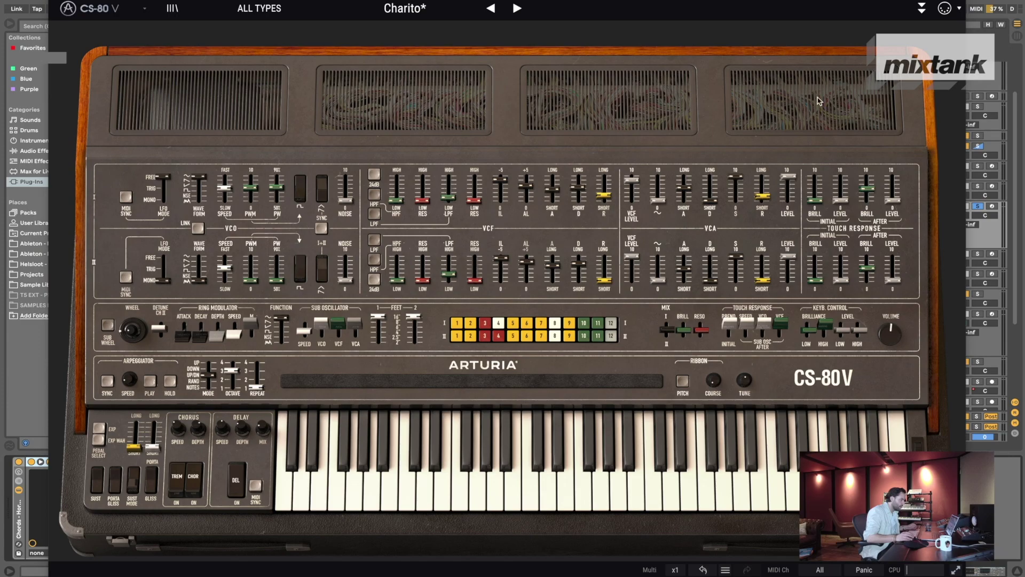
left_click(921, 8)
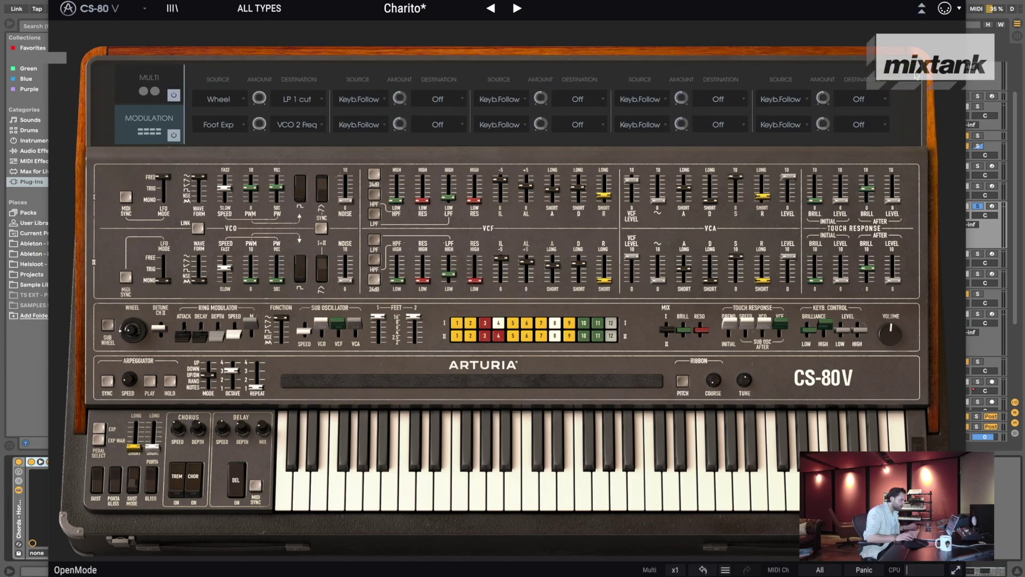
left_click(922, 8)
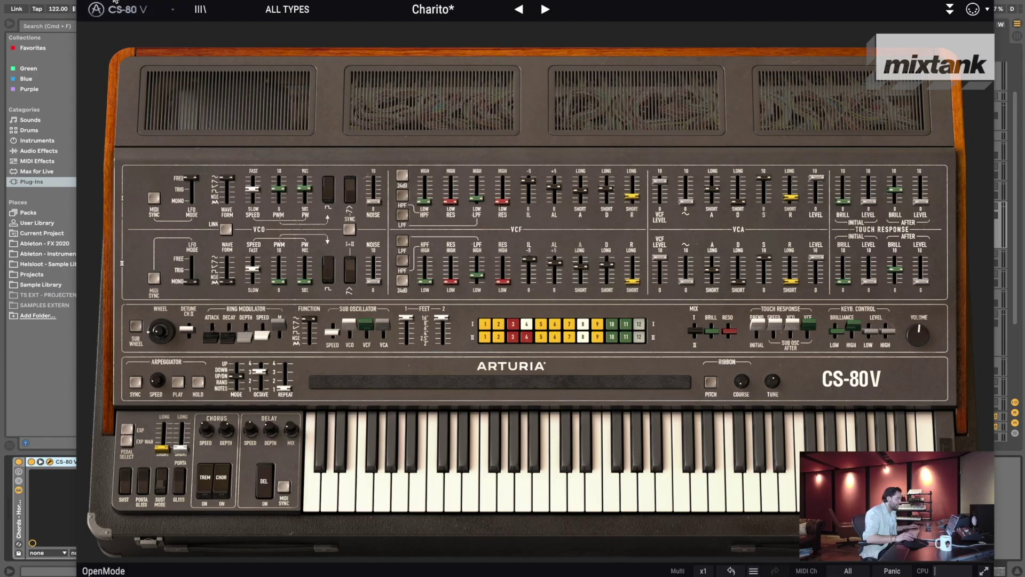
- Show and hide the CS-80 V3 modulation matrix again, and close the instrument window
left_click_drag(113, 1, 122, 0)
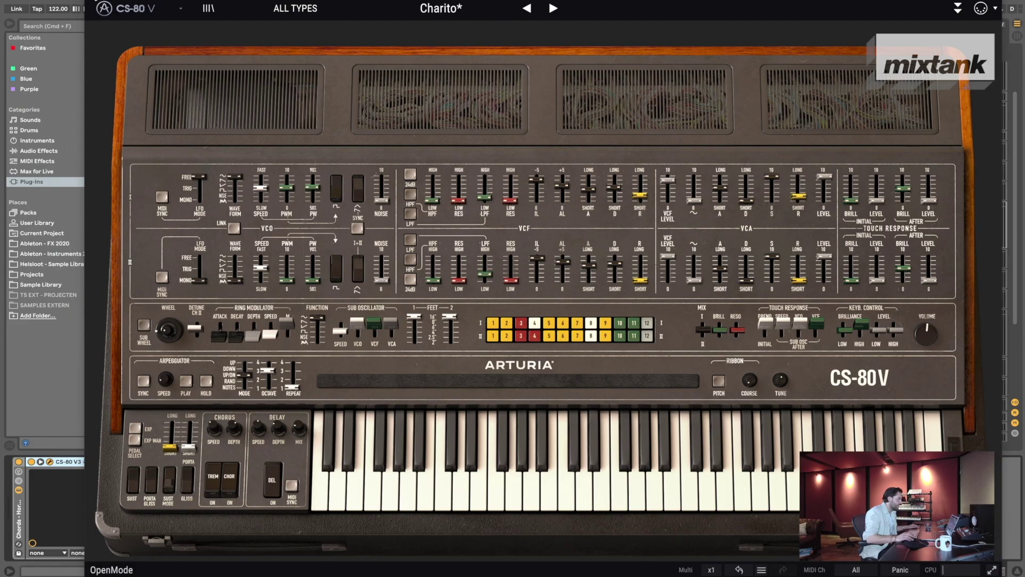
left_click(136, 62)
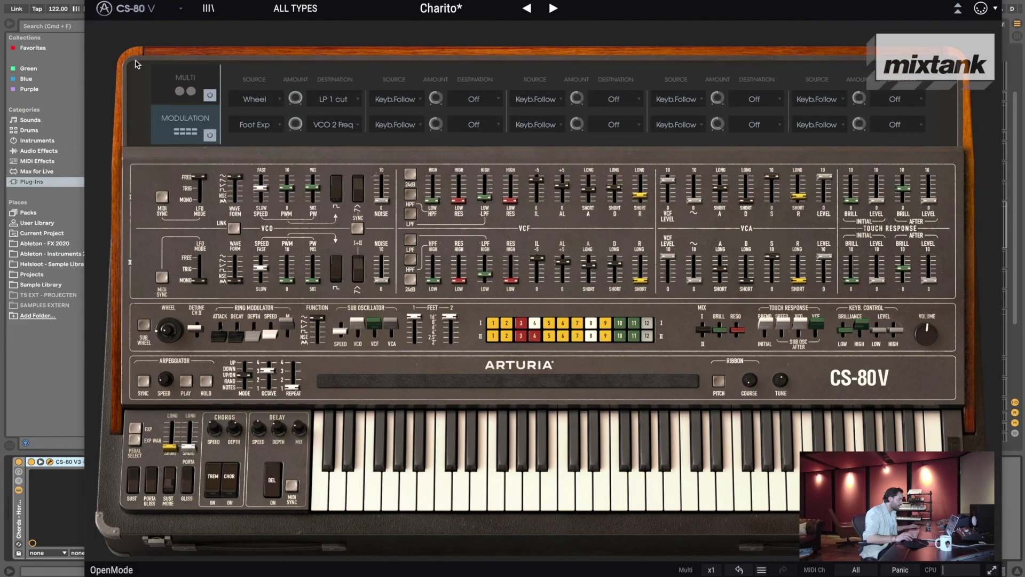
left_click(137, 69)
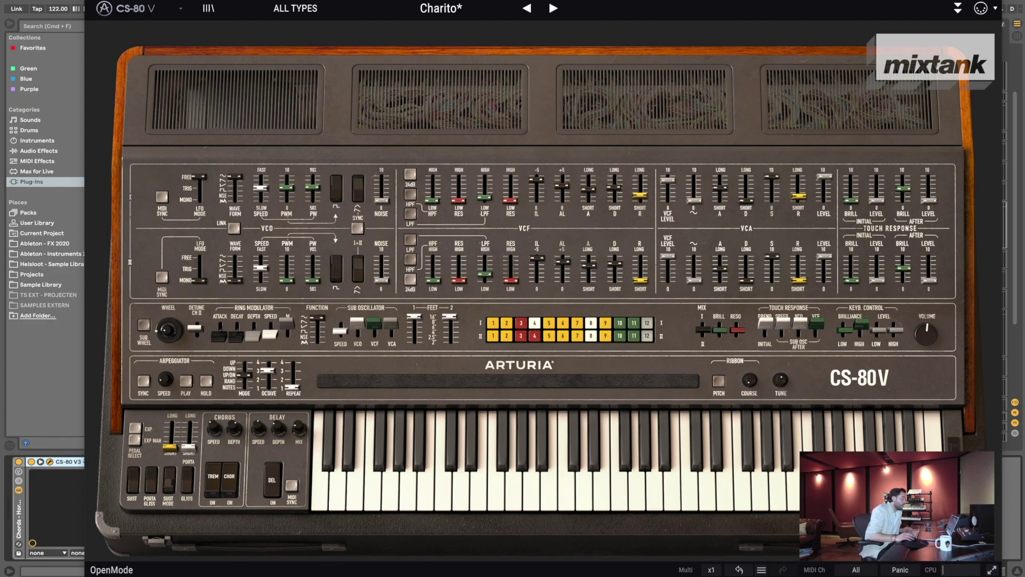
key("super+w")
- Play the breakdown from bar 65 and select the CS-80 - Horns track to show its devices
left_click(345, 191)
scroll(345, 190, "left", 4)
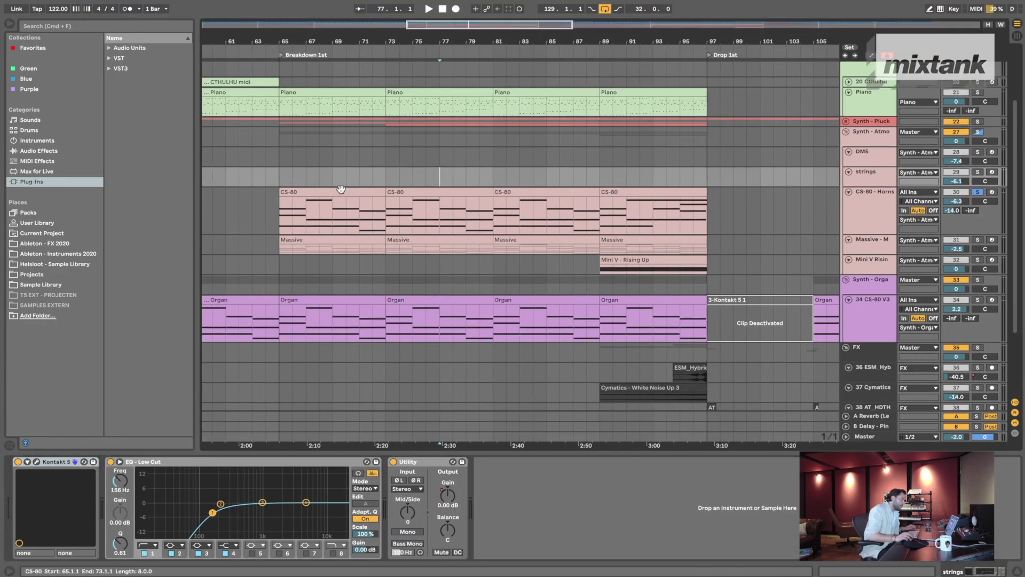
key("space")
left_click(897, 227)
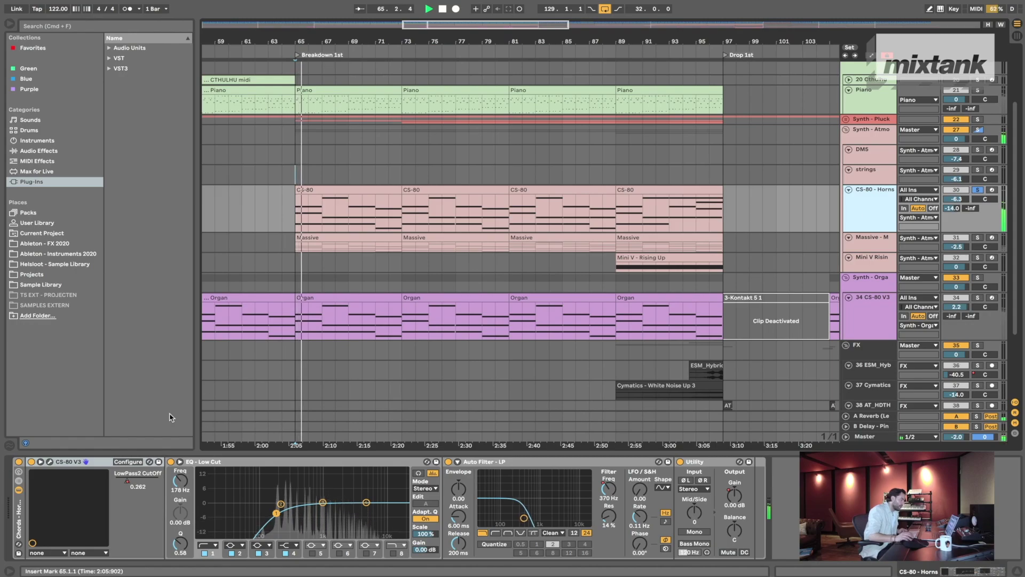
- Open the CS-80 V3 instrument window, adjust the attack time sliders of both VCA sections, and close the window
left_click(50, 463)
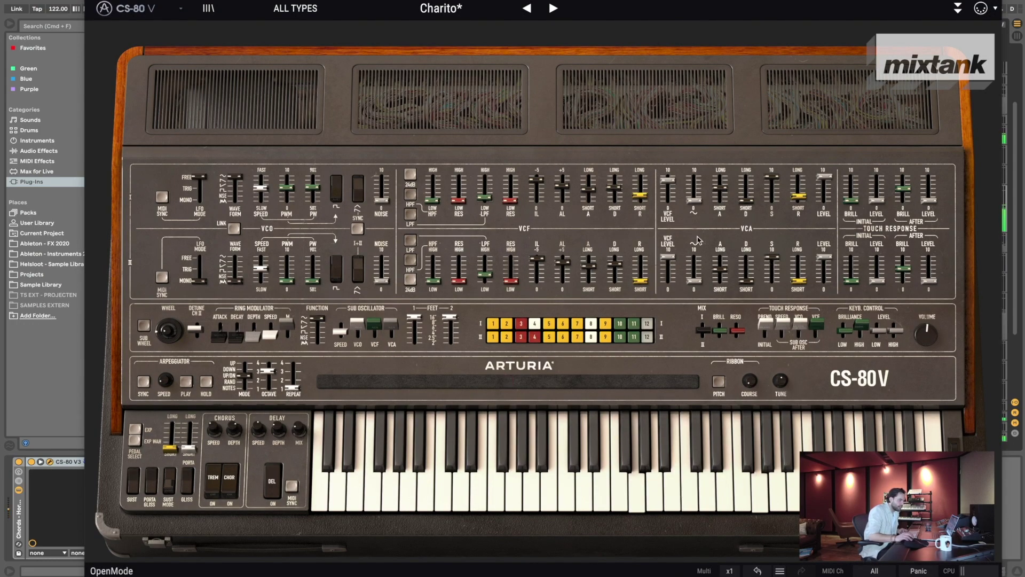
left_click_drag(721, 271, 721, 273)
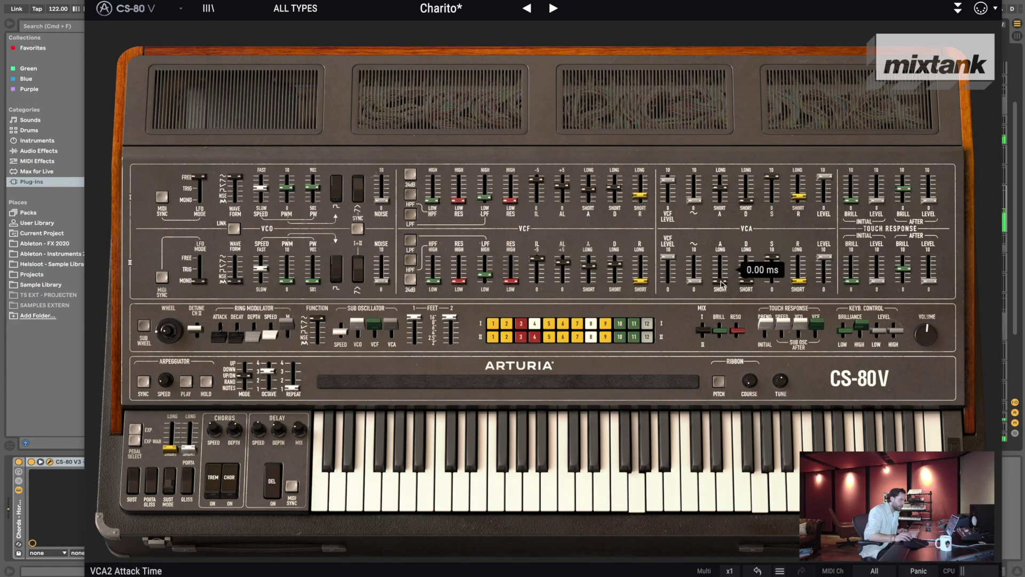
mouse_move(721, 194)
left_mouse_down()
mouse_move(717, 203)
mouse_move(720, 192)
left_mouse_up()
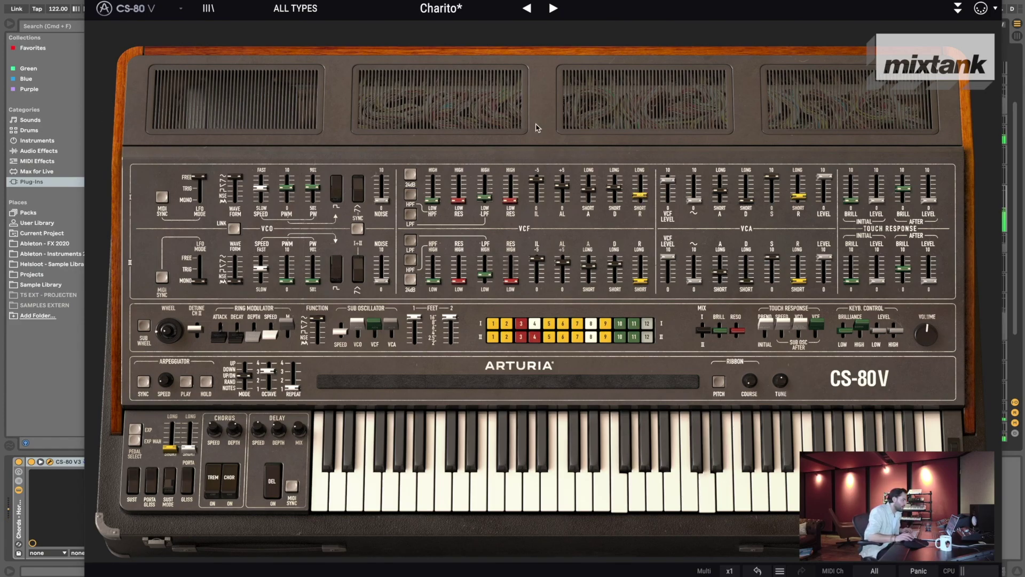
left_click(91, 2)
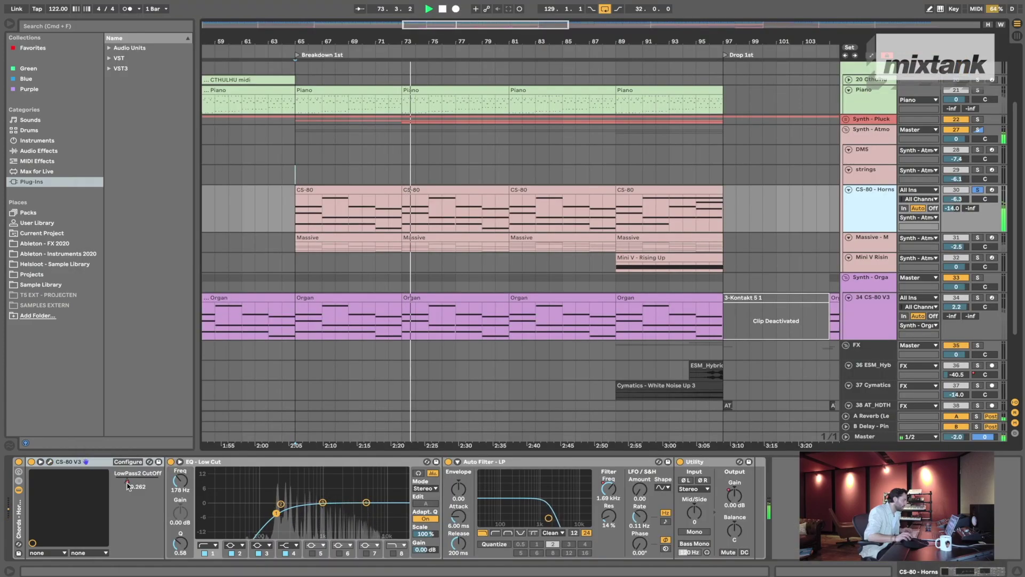
- Show the automation, try raising the CS-80 - Horns LowPass2 cutoff at bar 81, undo it, and hide the automation
key("a")
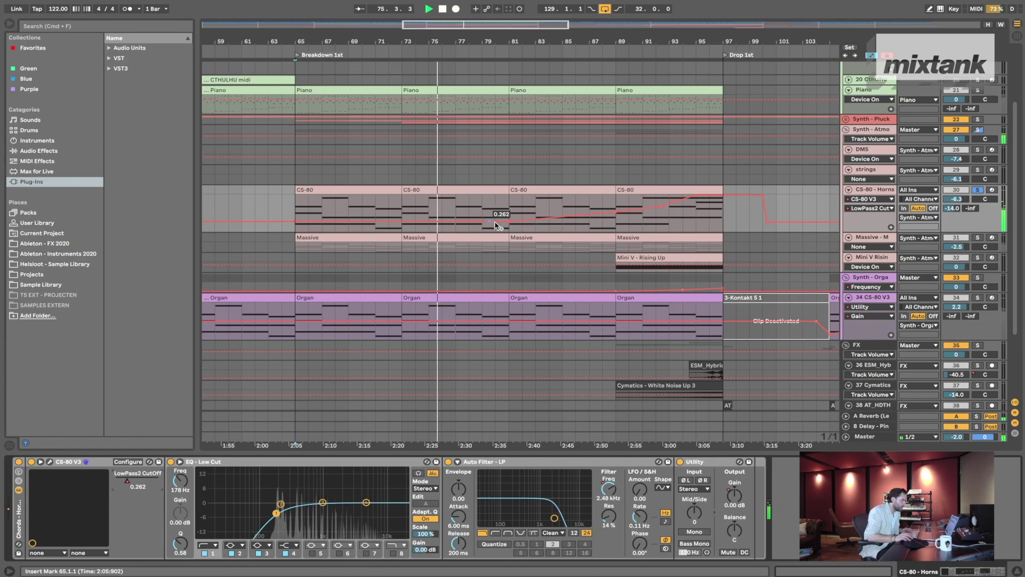
left_click_drag(509, 221, 510, 202)
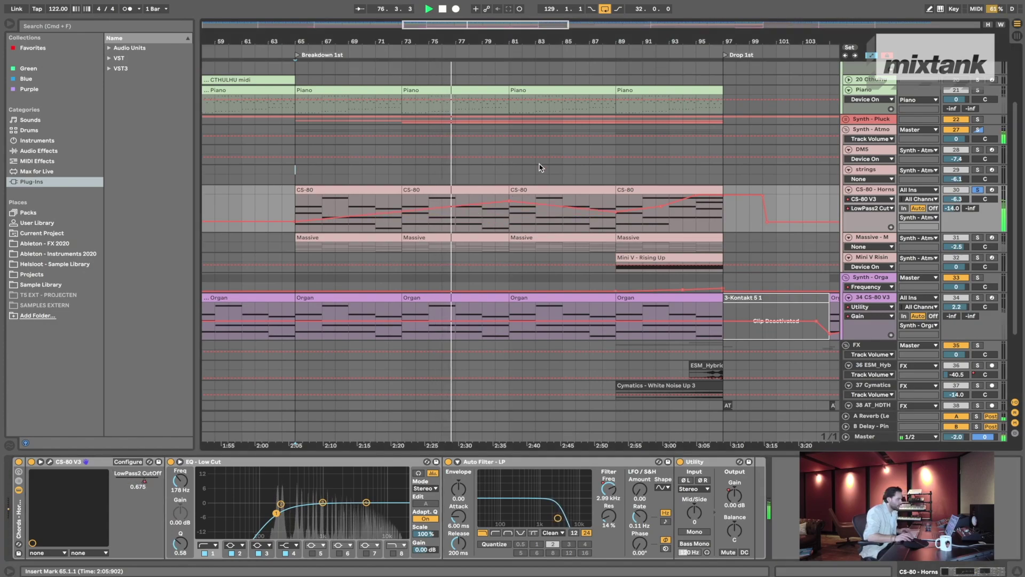
key("super+z")
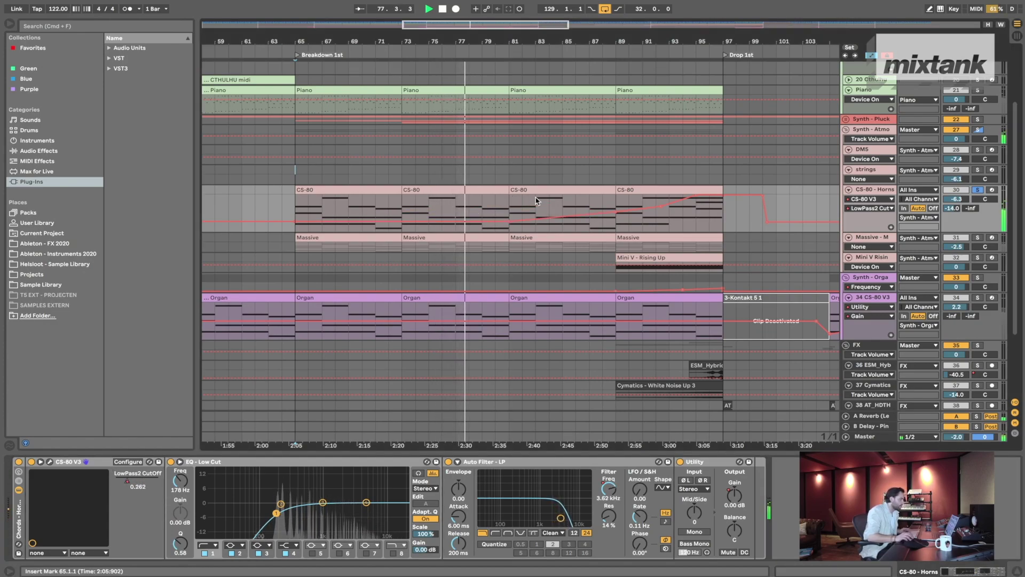
key("a")
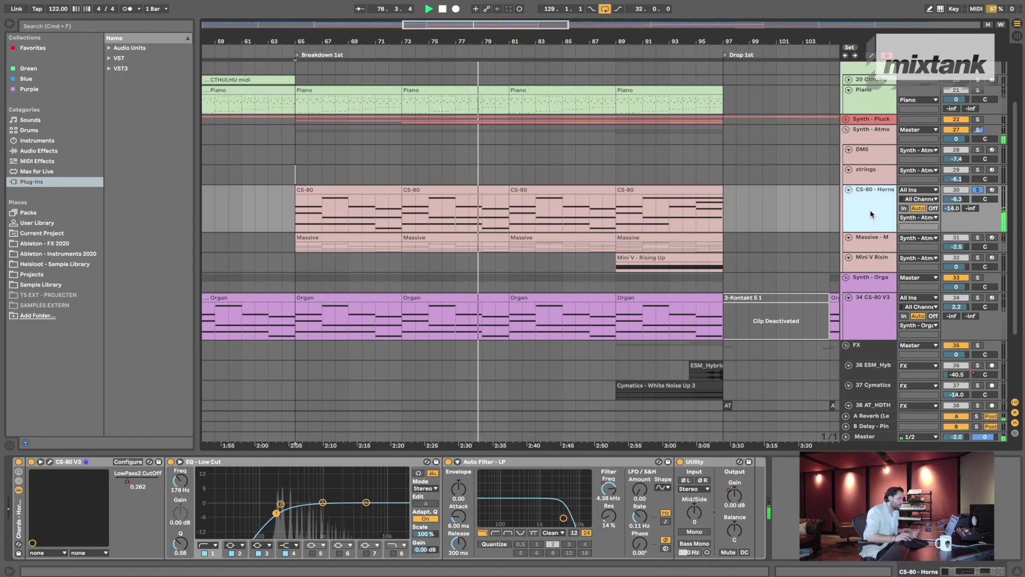
- Increase the height of the strings track, and select the CS-80 - Horns track again
left_click(883, 172)
left_click(872, 201)
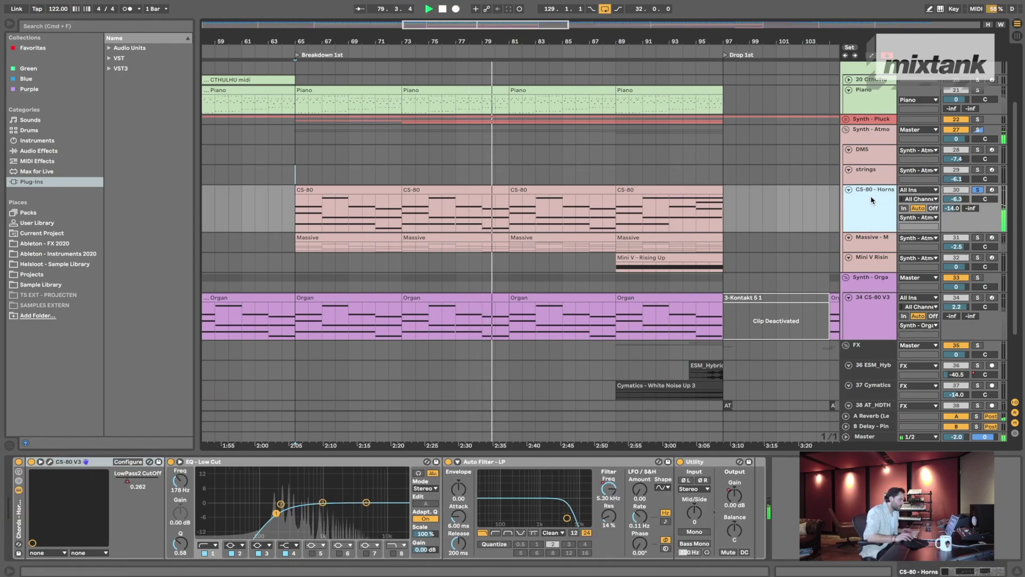
left_click_drag(864, 184, 867, 212)
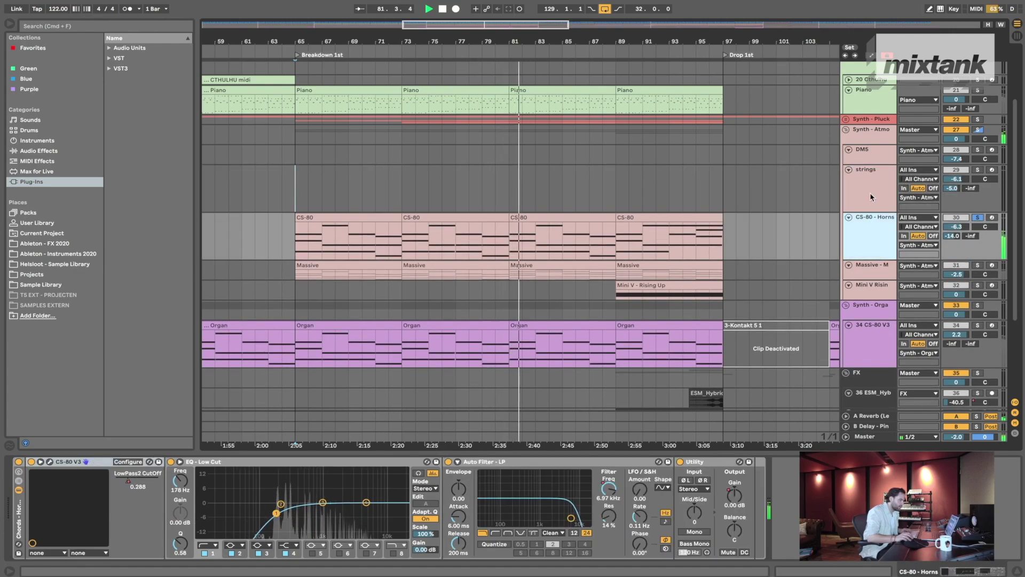
left_click(870, 197)
left_click(873, 231)
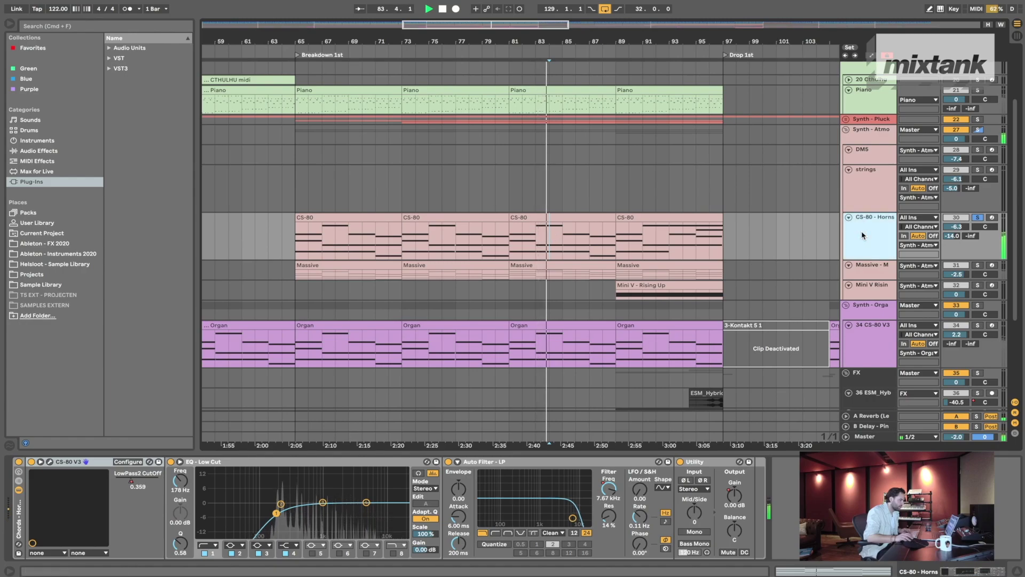
- Select the CS-80 V3 device, stop playback, and place the insert marker at bar 78 on the CS-80 - Horns track
left_click(94, 463)
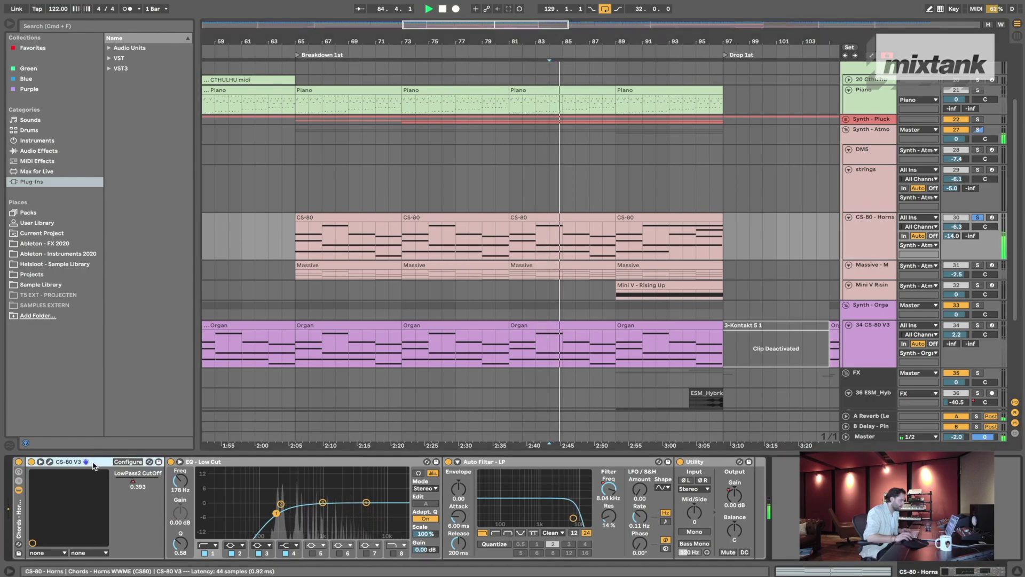
key("space")
left_click(495, 200)
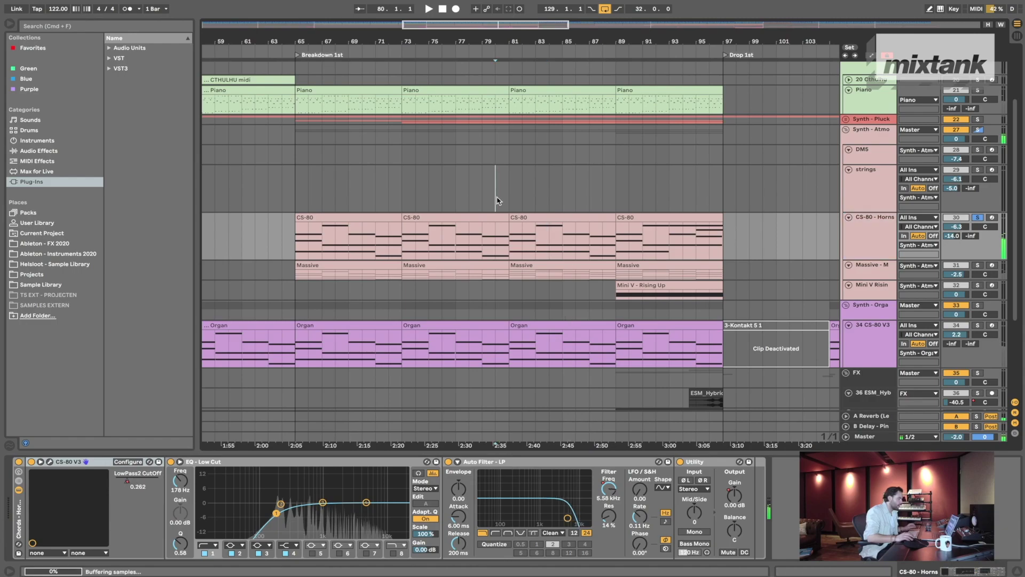
left_click(486, 217)
left_click(472, 235)
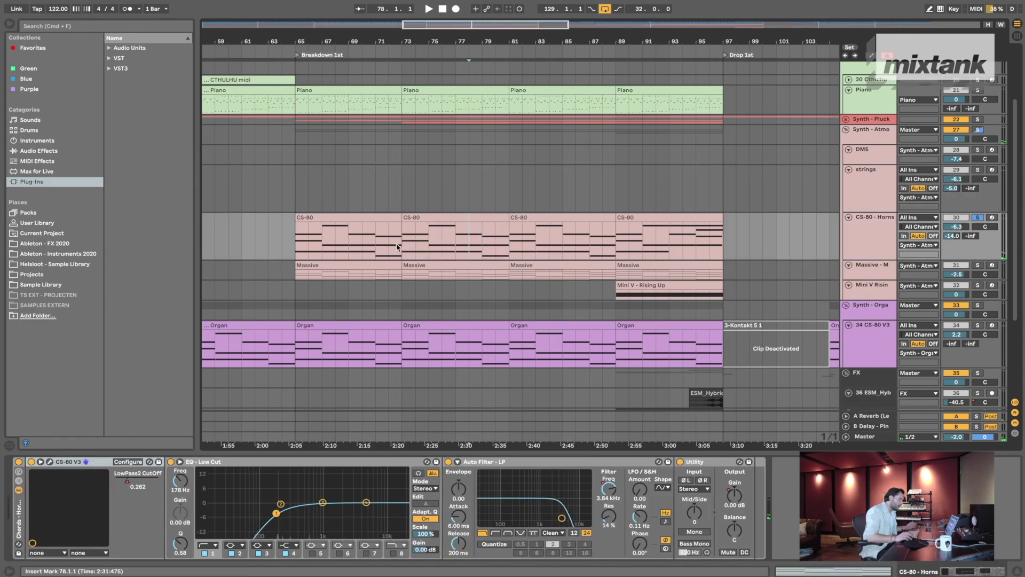
- Open the first CS-80 clip at bar 65 to examine its MIDI notes, and hide the clip details
left_click_drag(301, 245, 416, 244)
left_click(415, 243)
scroll(363, 235, "up", 3)
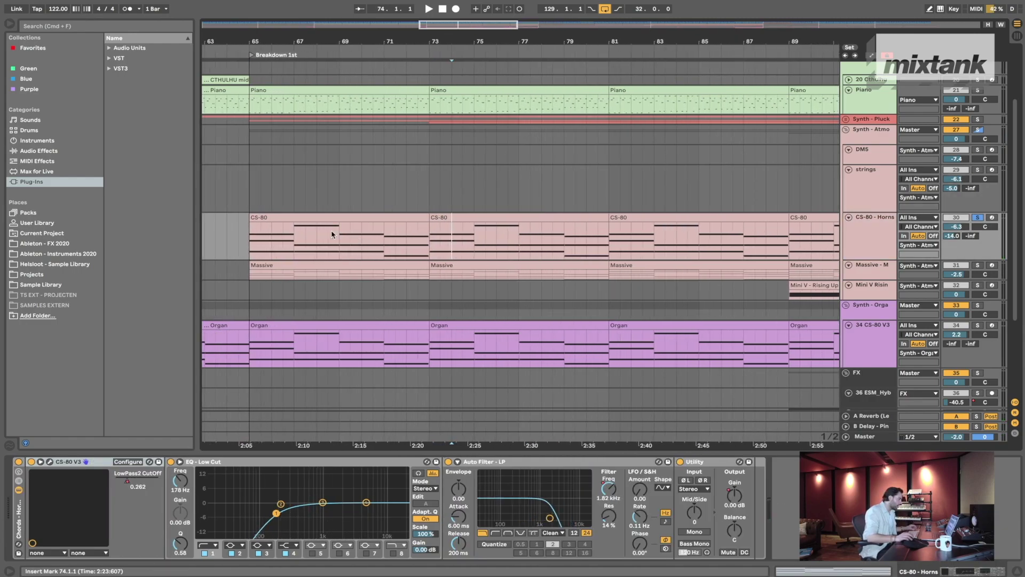
left_click(318, 219)
double_click(317, 219)
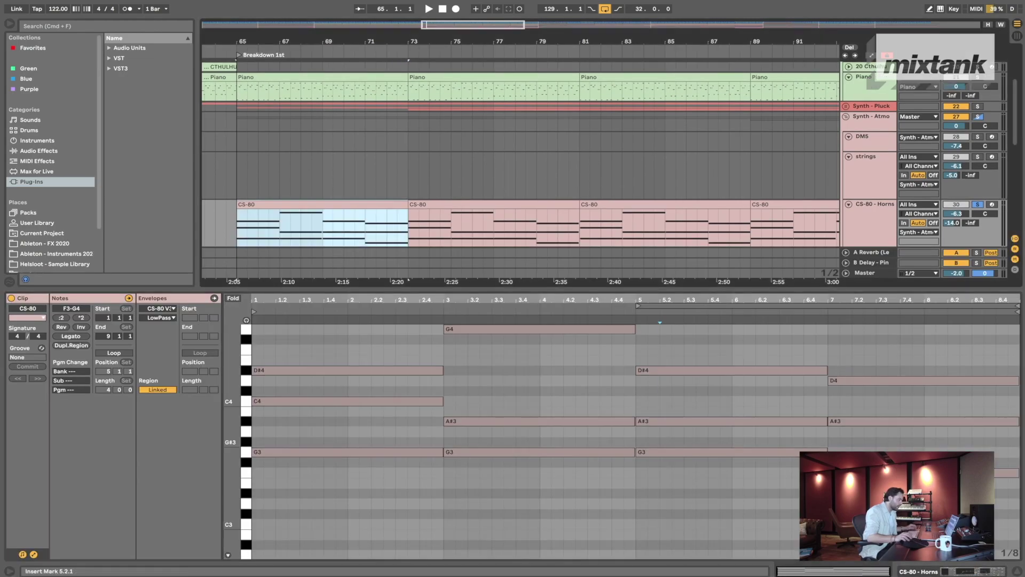
left_click(1019, 572)
- Select the CS-80 - Horns track, audition the breakdown from bar 72, and stop playback
left_click(419, 230)
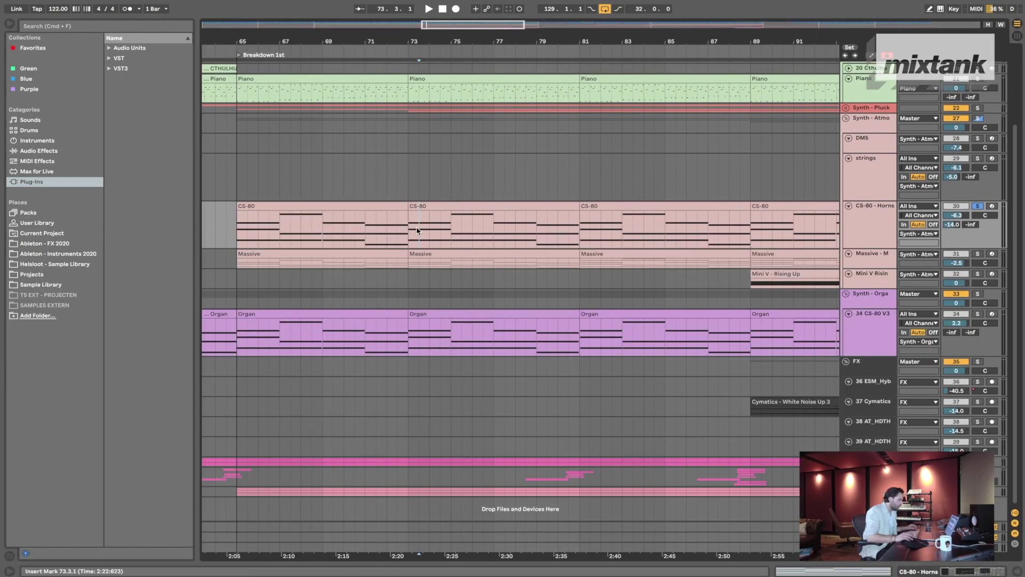
scroll(420, 230, "down", 3)
scroll(421, 231, "right", 1)
scroll(449, 227, "right", 2)
left_click(447, 227)
scroll(448, 227, "right", 2)
left_click(448, 227)
scroll(387, 231, "left", 2)
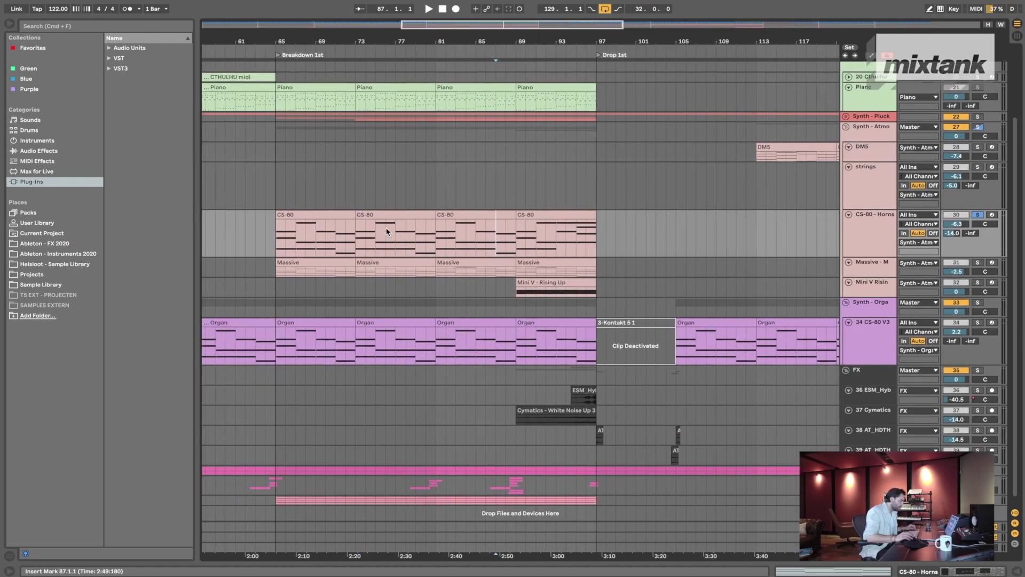
left_click(865, 221)
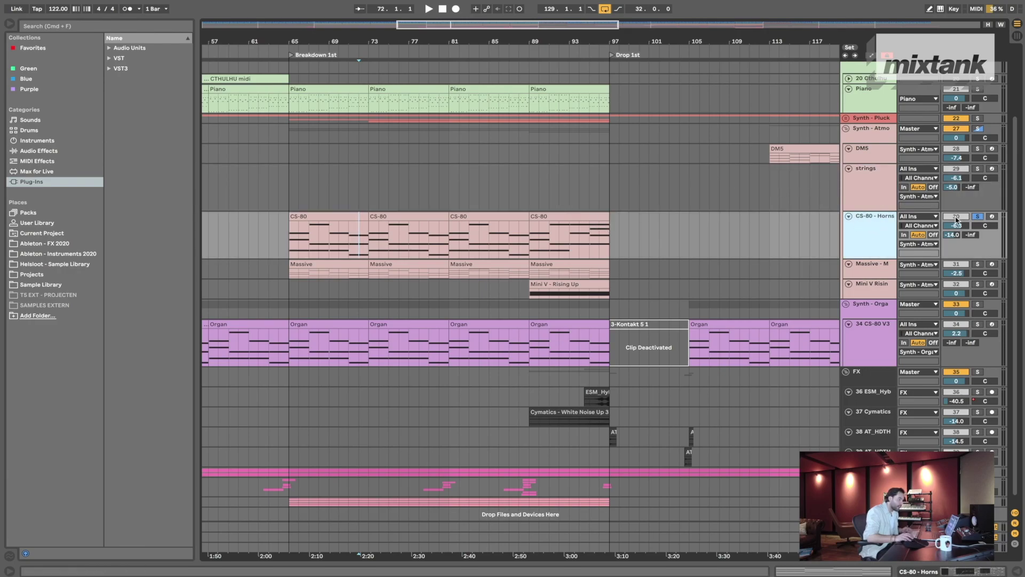
key("space")
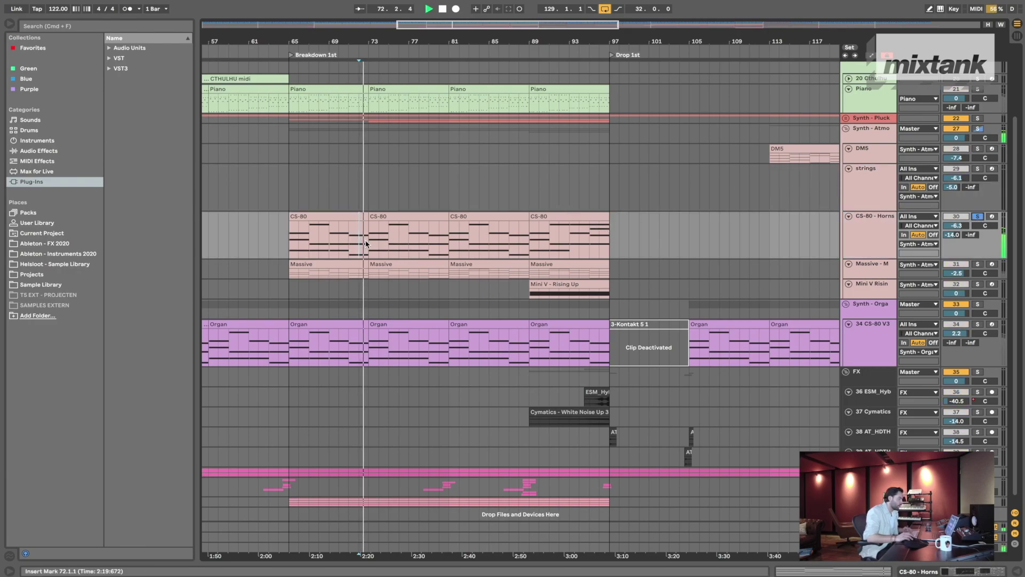
left_click(689, 235)
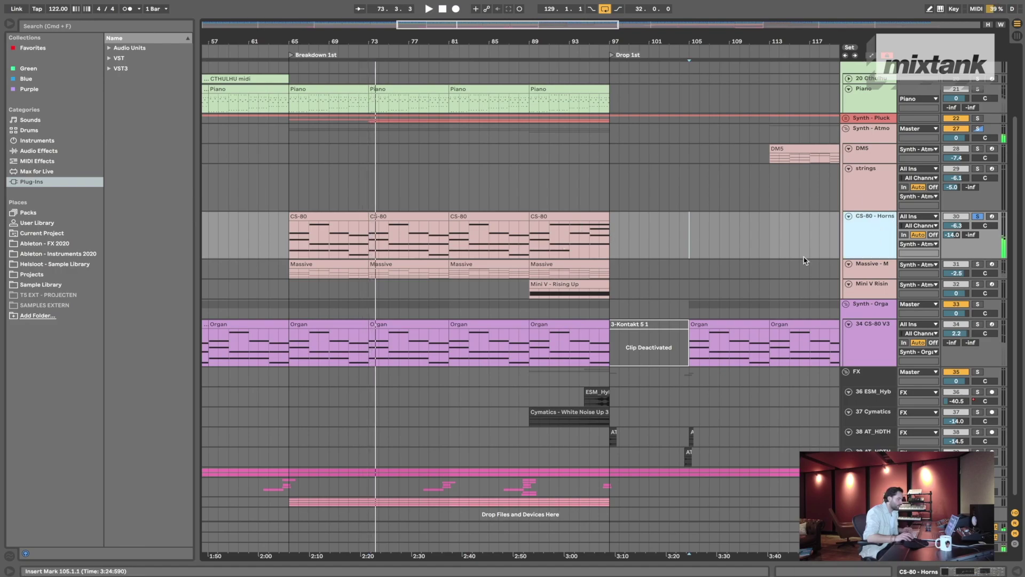
- Place the insert marker at bar 95 on the CS-80 - Horns track and turn off the track's solo
left_click(662, 207)
scroll(485, 212, "down", 3)
scroll(484, 212, "right", 2)
left_click(351, 194)
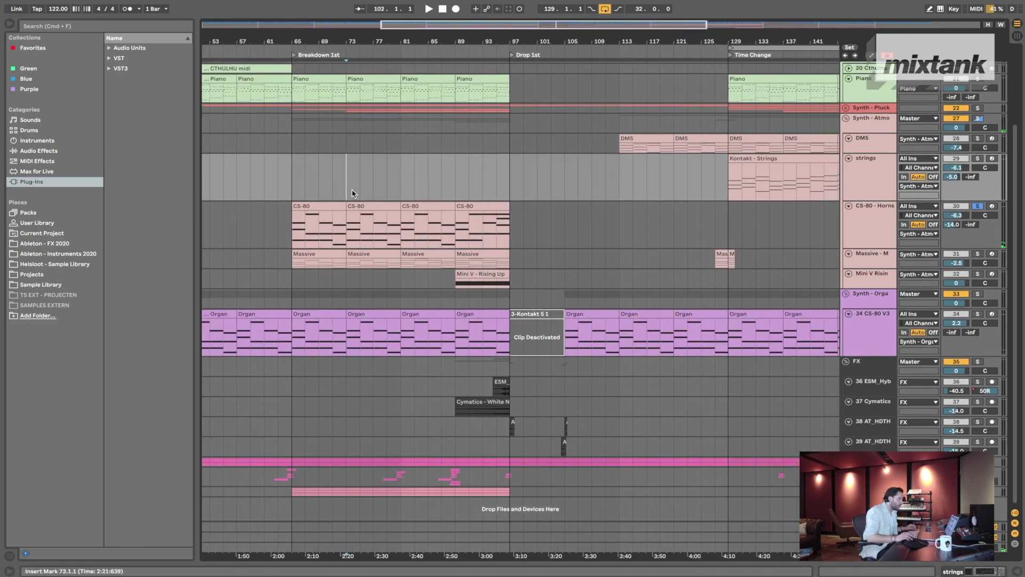
left_click(497, 242)
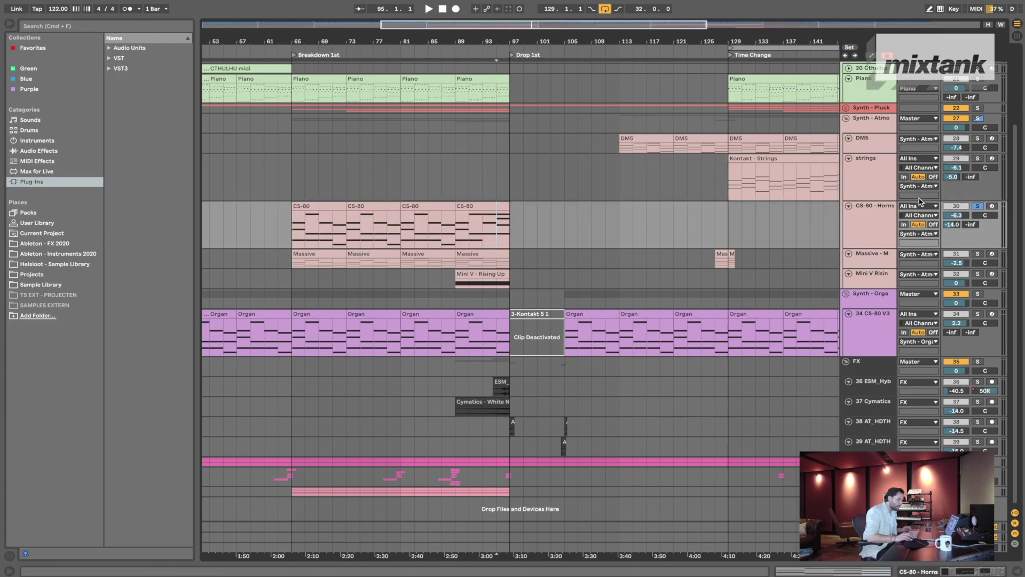
left_click(978, 207)
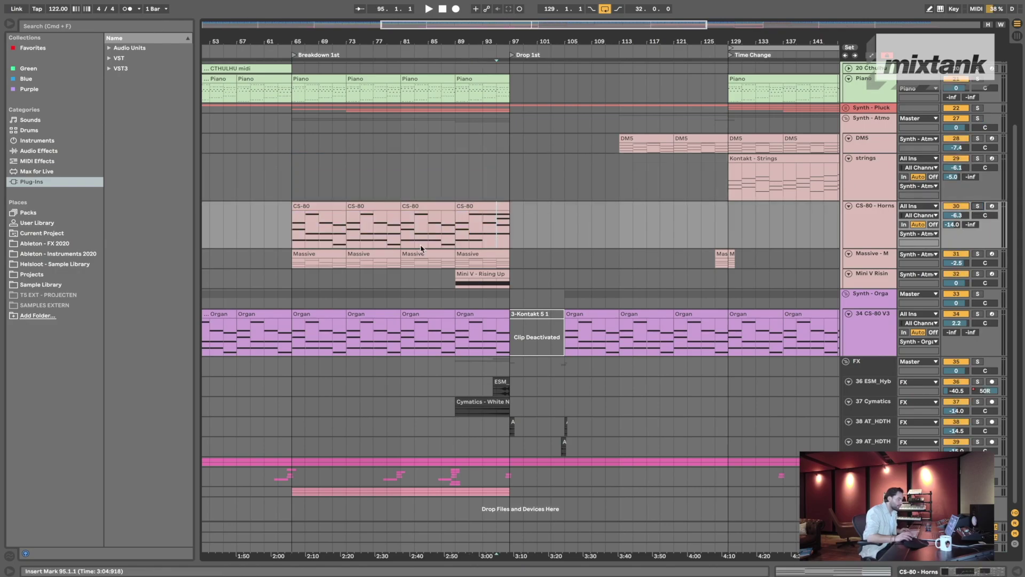
- Show the CS-80 - Horns device chain and select its EQ - Low Cut and Auto Filter - LP devices in turn
left_click(455, 192)
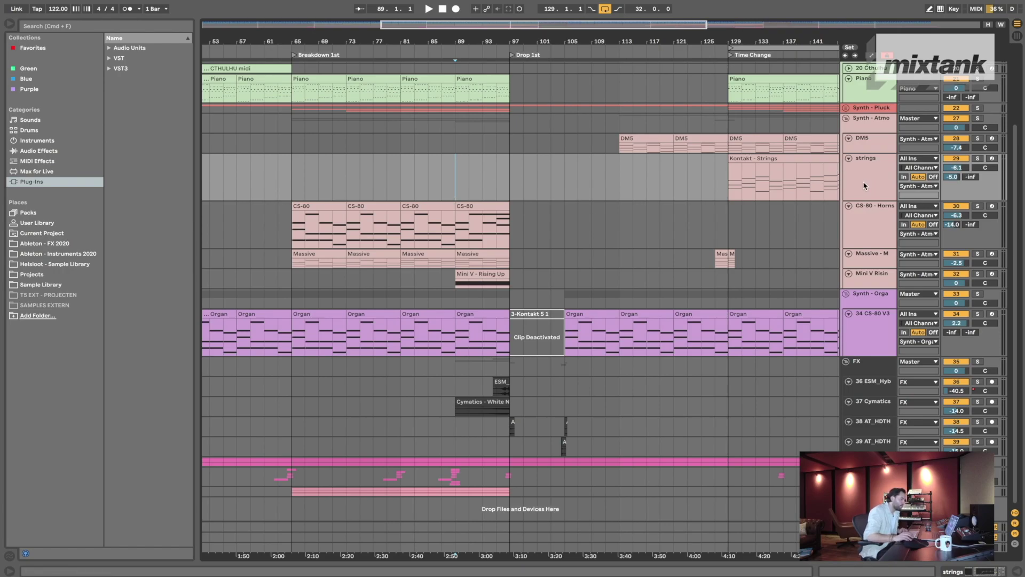
left_click(869, 215)
left_click(957, 571)
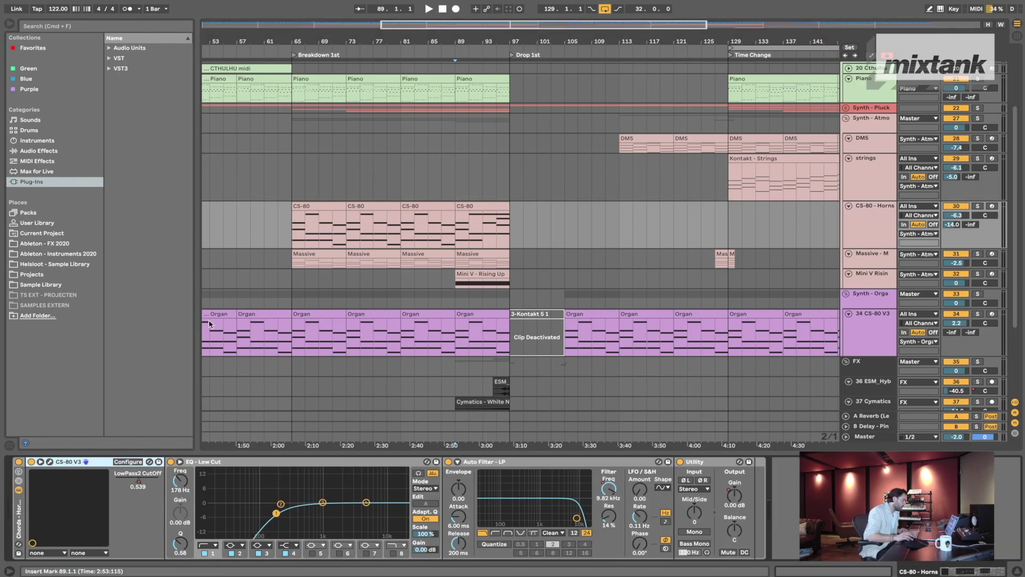
left_click(216, 468)
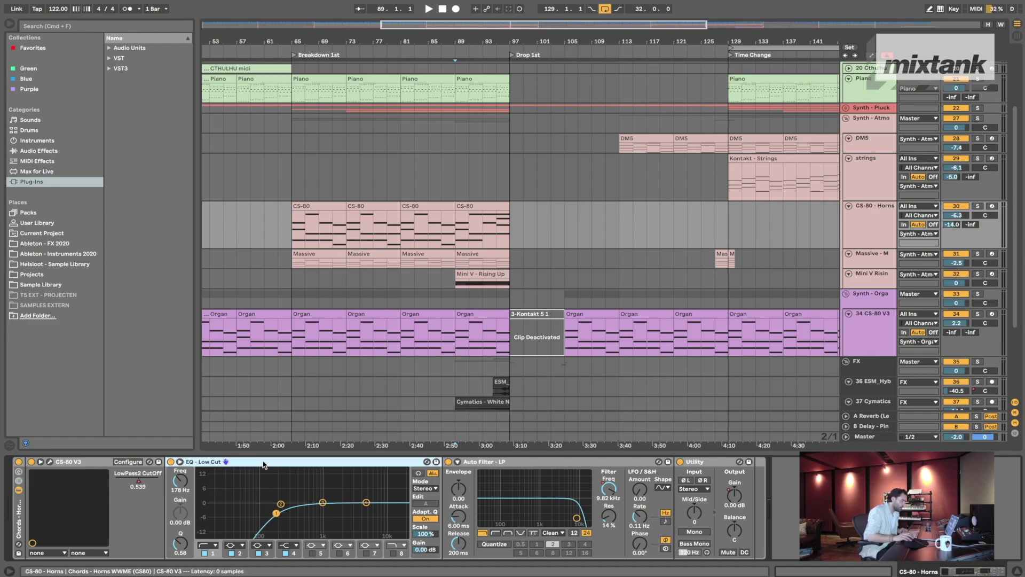
left_click(540, 463)
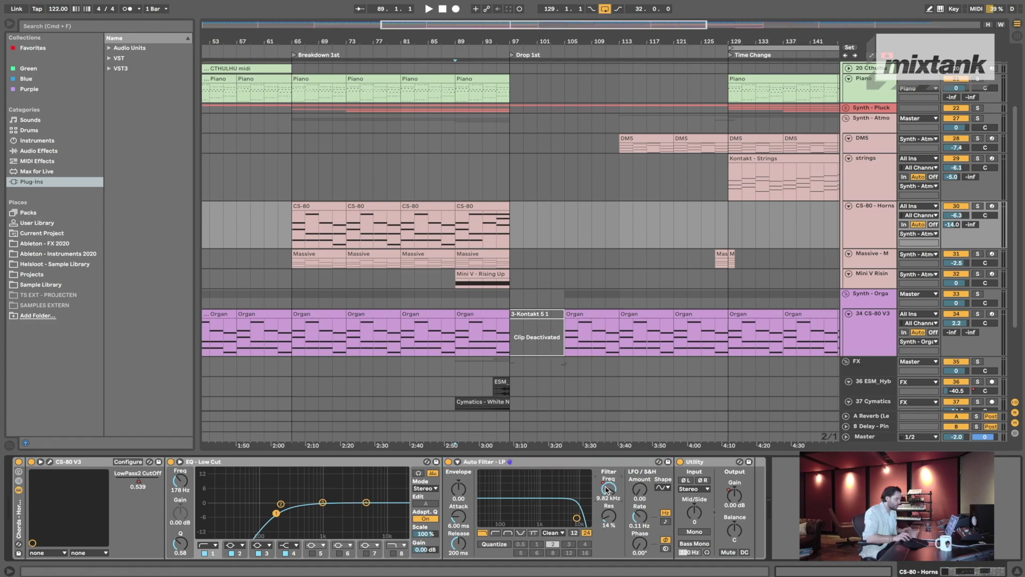
- Show the Utility Gain automation on the CS-80 - Horns track across the whole arrangement
key("a")
scroll(466, 248, "right", 3)
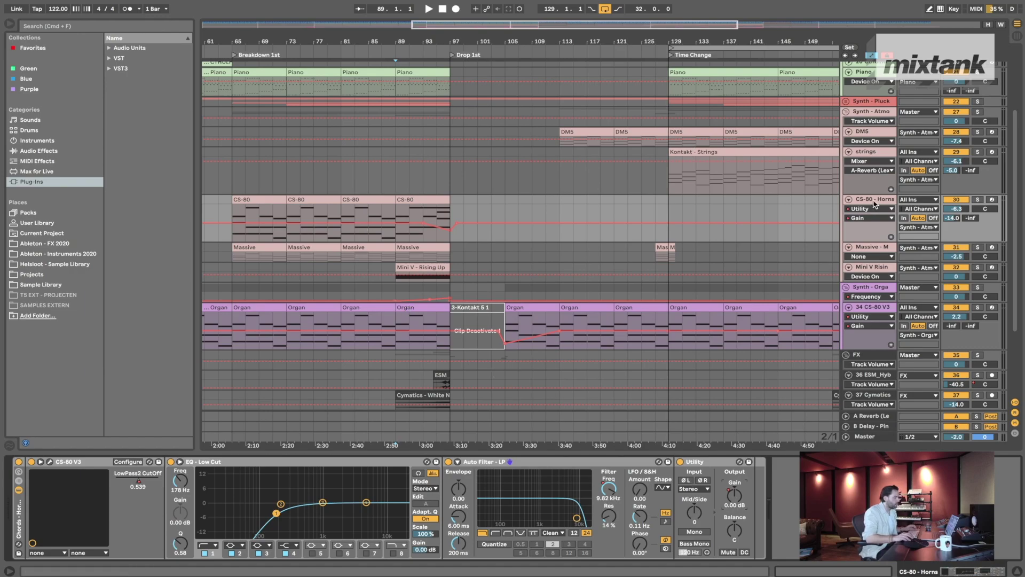
scroll(685, 223, "right", 10)
scroll(709, 224, "right", 5)
key("w")
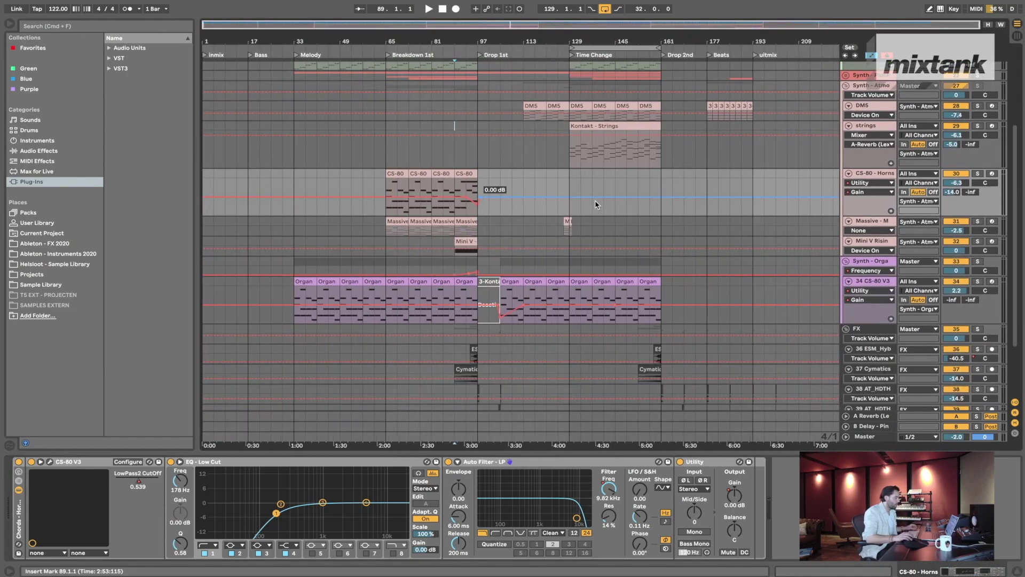
- Hide the automation in the arrangement, solo the Massive track and enlarge its lane to show the clips' notes
scroll(595, 205, "up", 1)
key("a")
left_click(978, 226)
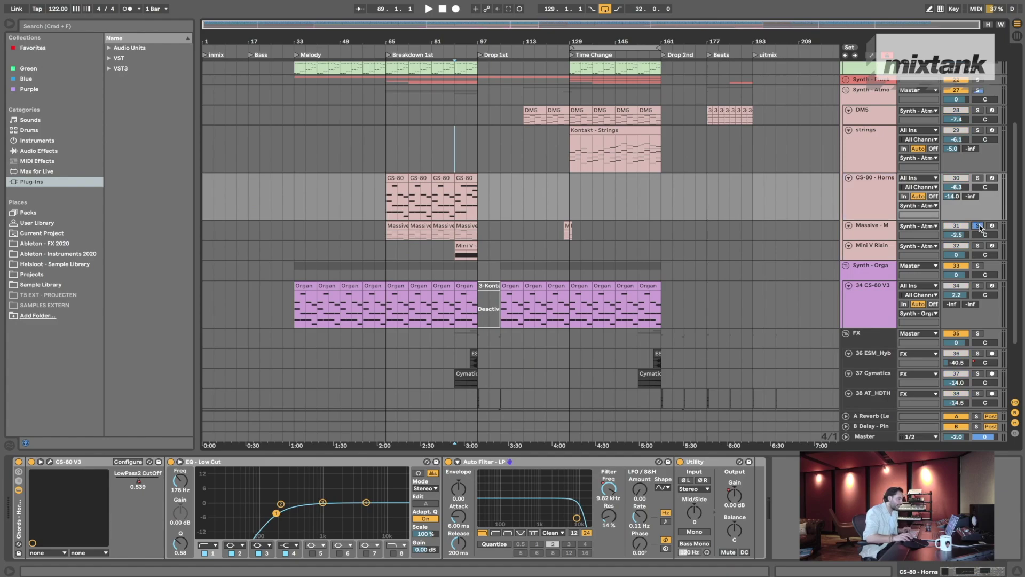
left_click_drag(877, 239, 881, 267)
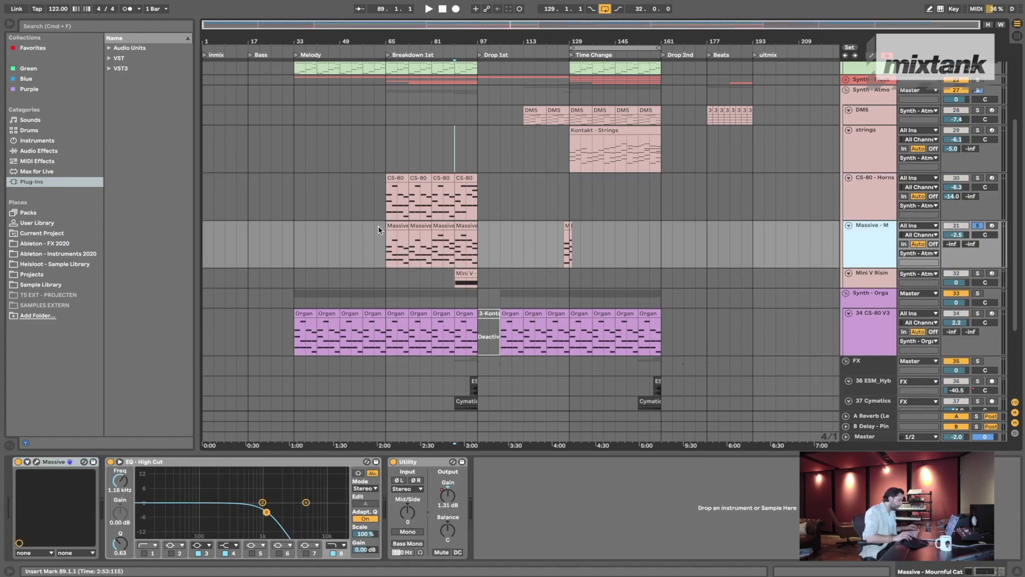
- Play the soloed Massive track from bar 73 of the breakdown
scroll(378, 230, "up", 3)
left_click(410, 257)
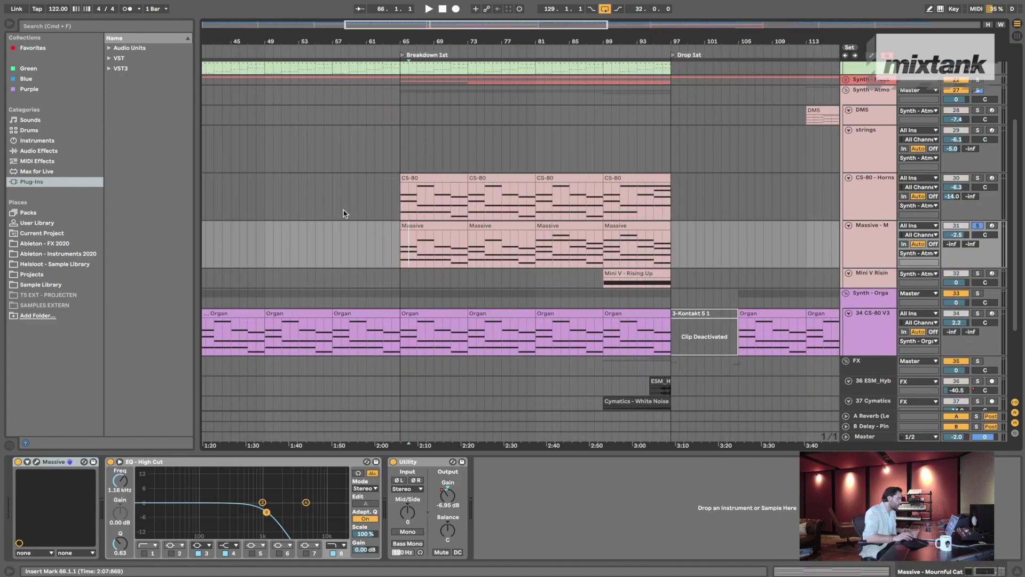
left_click(853, 241)
left_click(472, 251)
key("space")
scroll(458, 248, "up", 3)
scroll(458, 248, "right", 3)
scroll(567, 234, "right", 2)
scroll(557, 230, "down", 1)
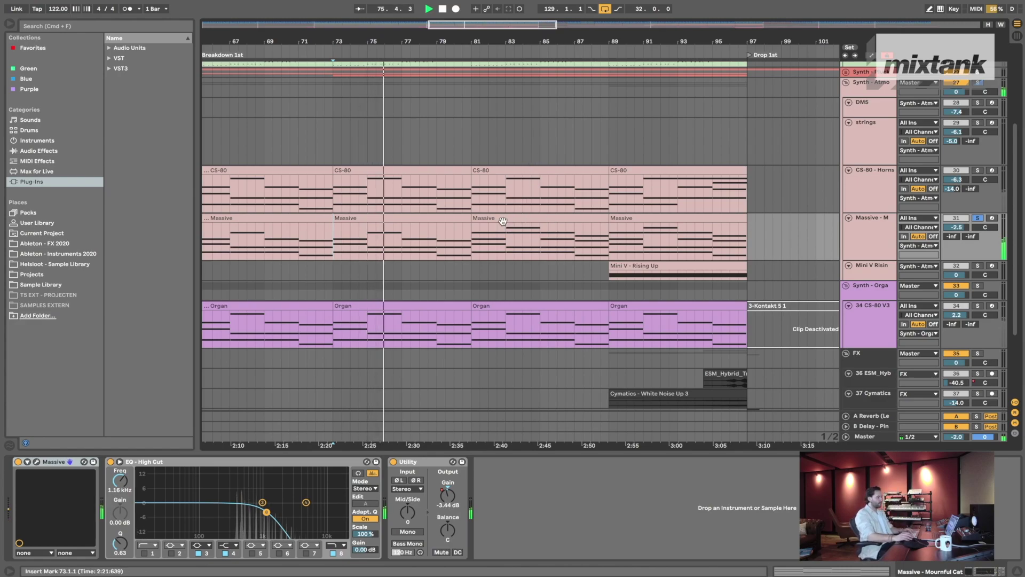
- Show the strings and Massive device chains during playback, set the insert marker at bar 79 on the strings track and stop playback
left_click(488, 136)
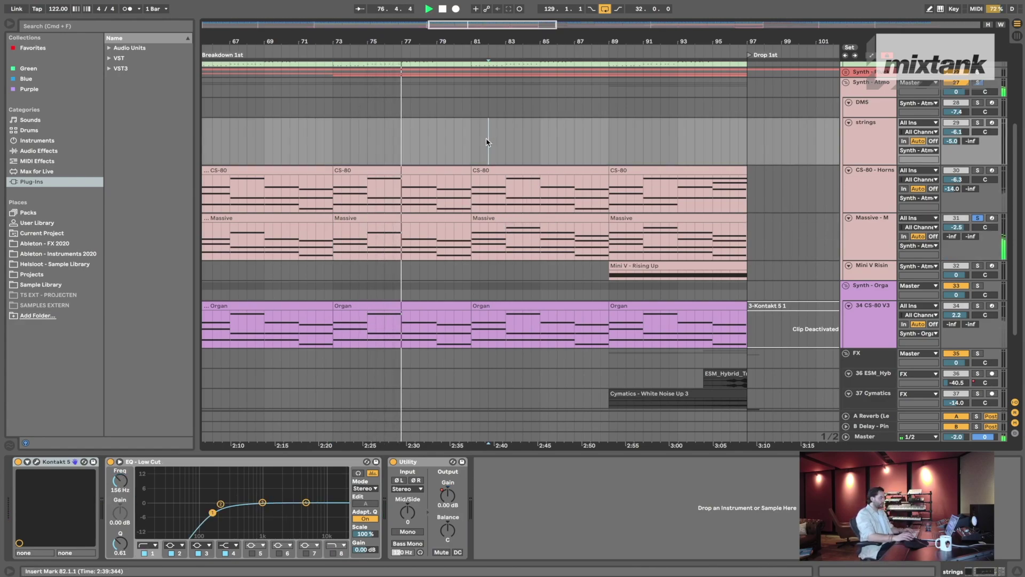
left_click(781, 222)
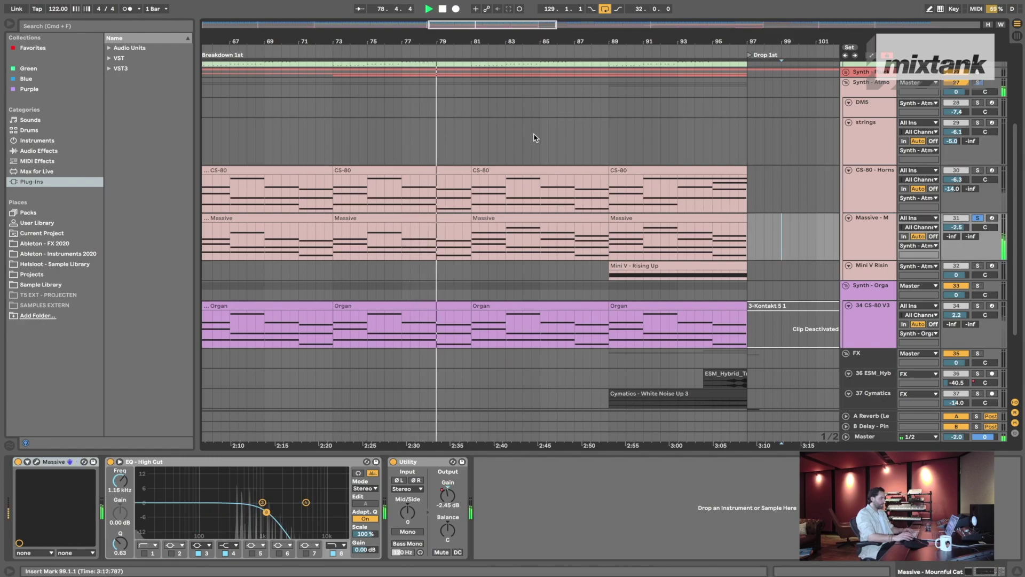
left_click(849, 233)
left_click(438, 122)
key("space")
scroll(577, 206, "right", 5)
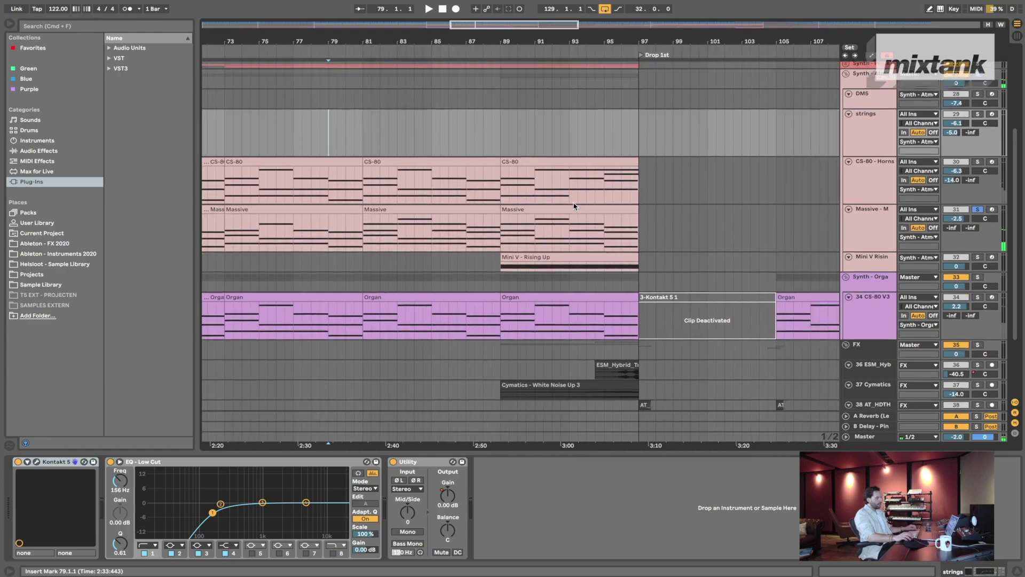
- Open the Massive synth's window from the Massive track and move it clear of the breakdown clips
left_click(668, 225)
scroll(665, 223, "down", 3)
scroll(654, 223, "right", 5)
left_click(643, 224)
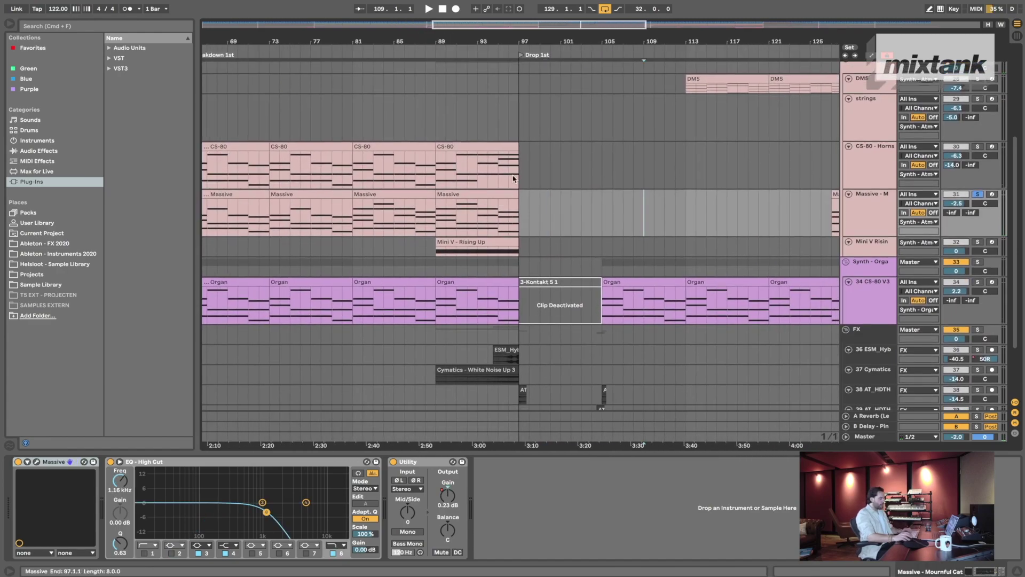
left_click(36, 462)
left_click_drag(444, 90, 502, 84)
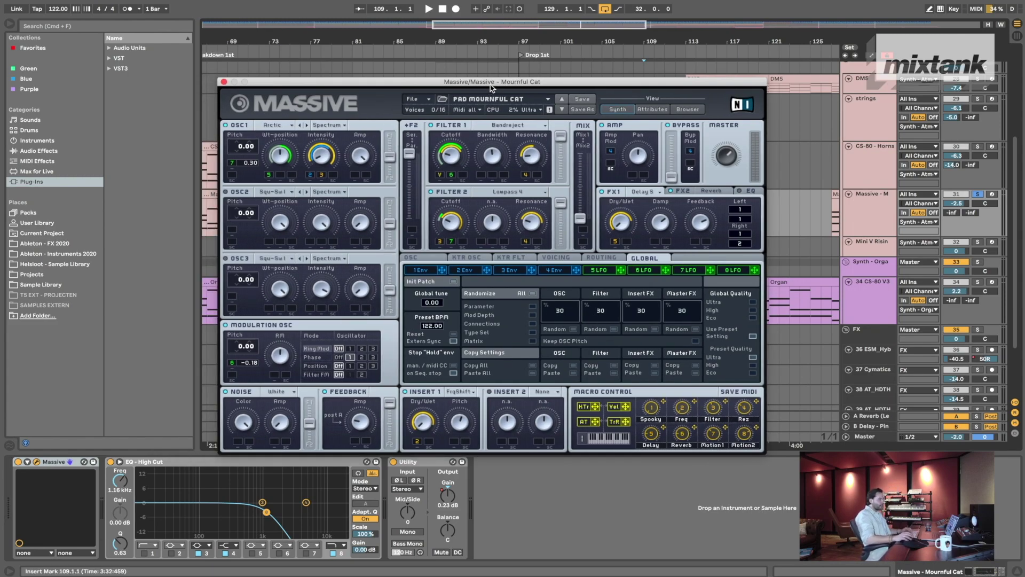
left_click_drag(485, 85, 576, 218)
- Select all the Massive clips in the breakdown, from bar 65 to bar 97
left_click(355, 203)
left_click(464, 195)
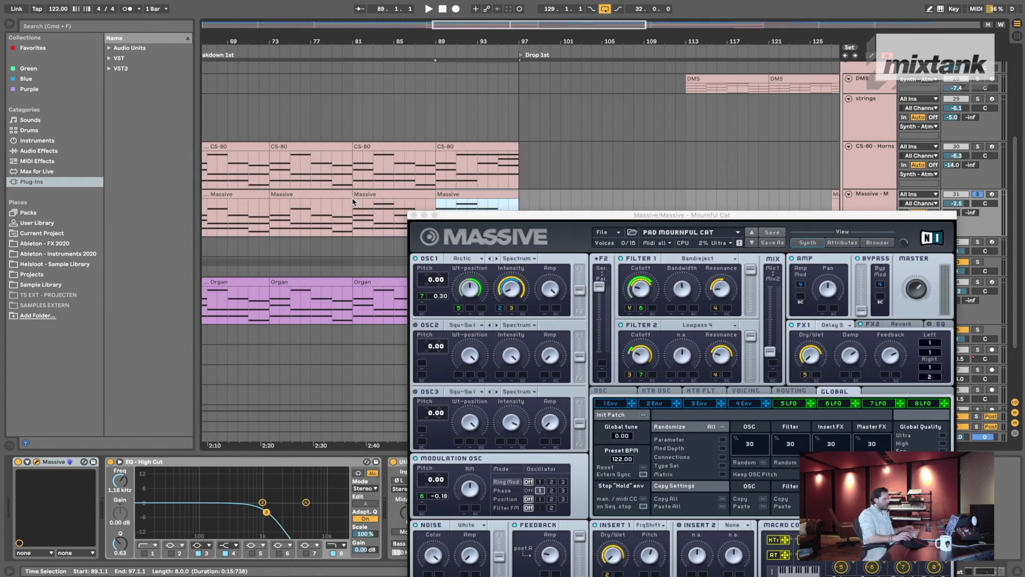
scroll(363, 187, "left", 5)
scroll(363, 187, "down", 1)
left_click(371, 175, "shift")
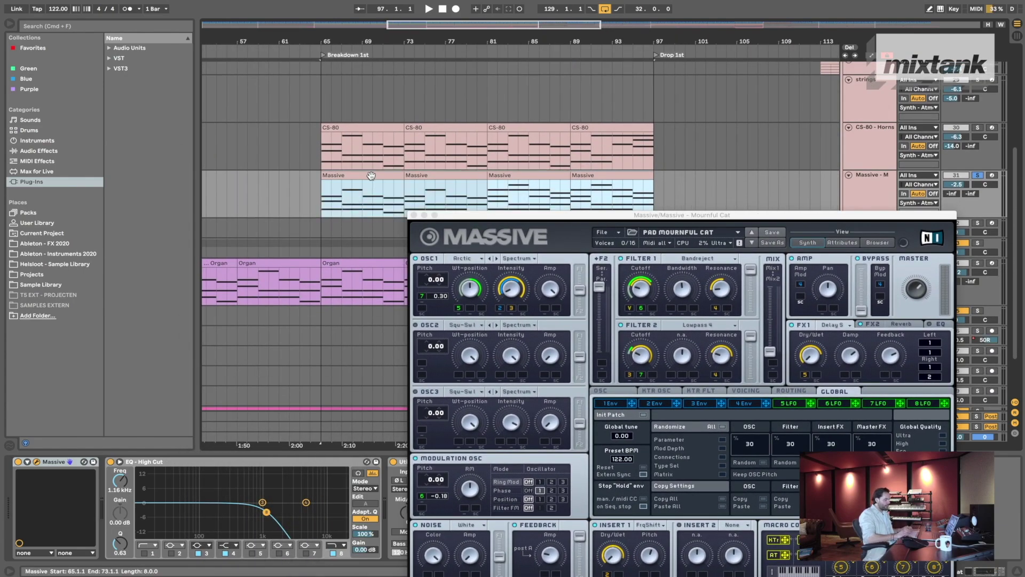
left_click(369, 176)
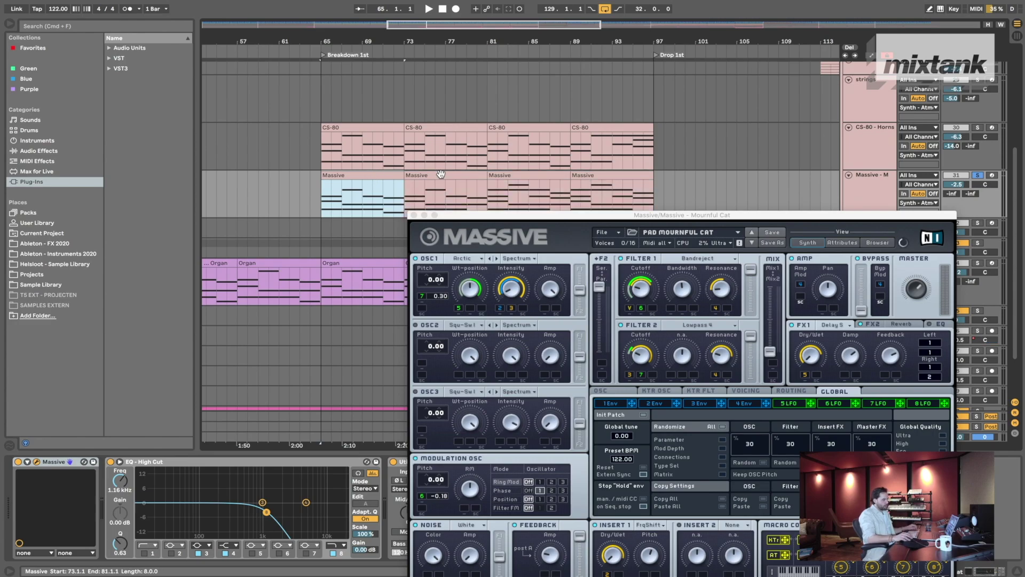
scroll(427, 176, "right", 4)
scroll(428, 176, "down", 1)
left_click(504, 166)
left_click(304, 167, "shift")
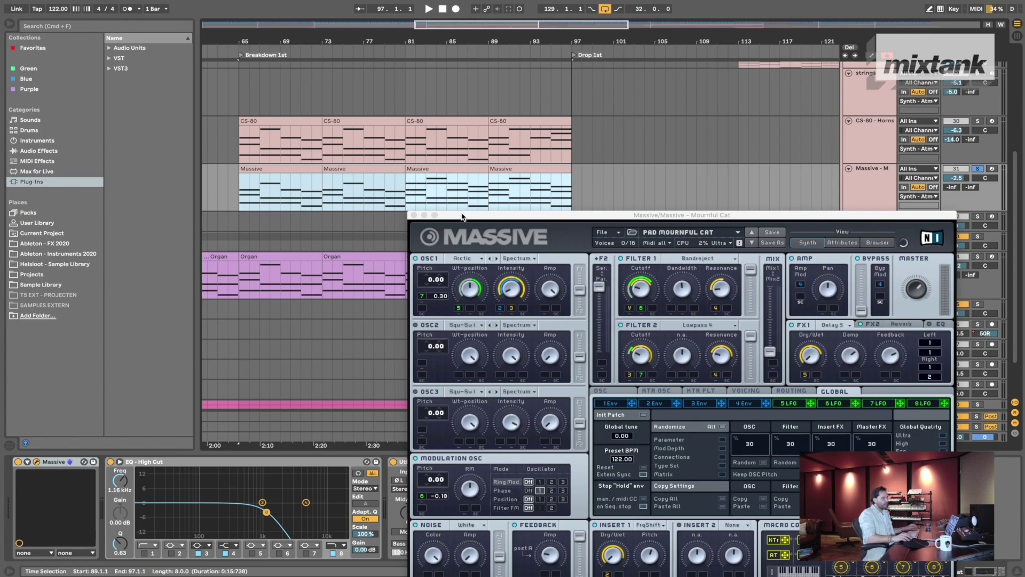
- Close the Massive synth's window and turn off the Massive track's solo
left_click_drag(463, 217, 484, 174)
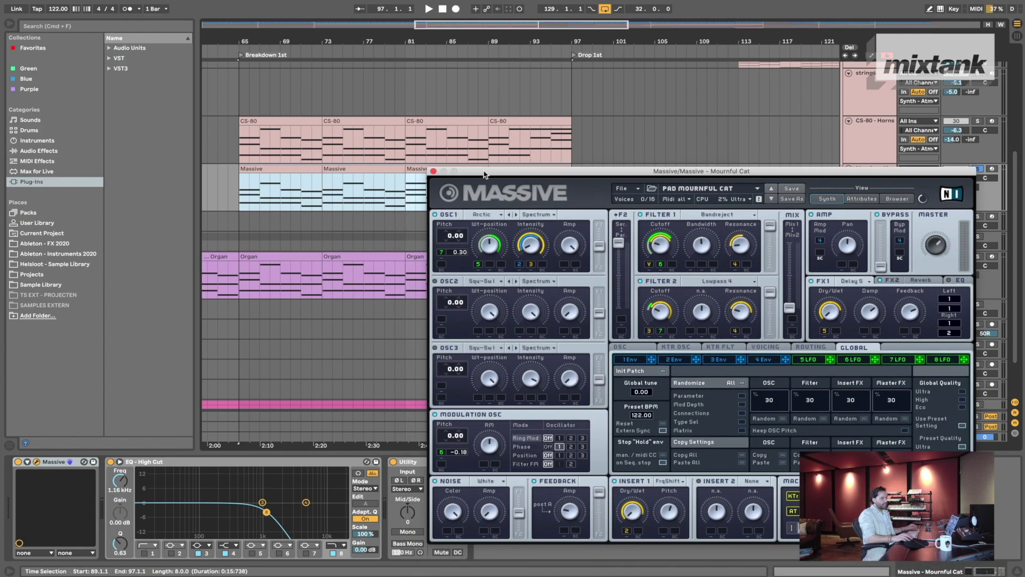
left_click(434, 172)
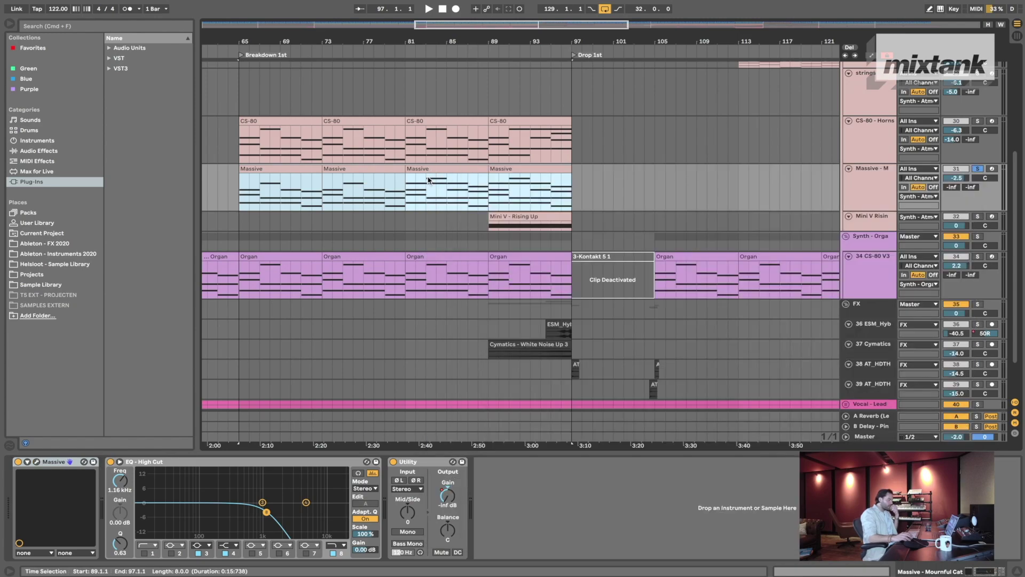
left_click(875, 202)
left_click(422, 206)
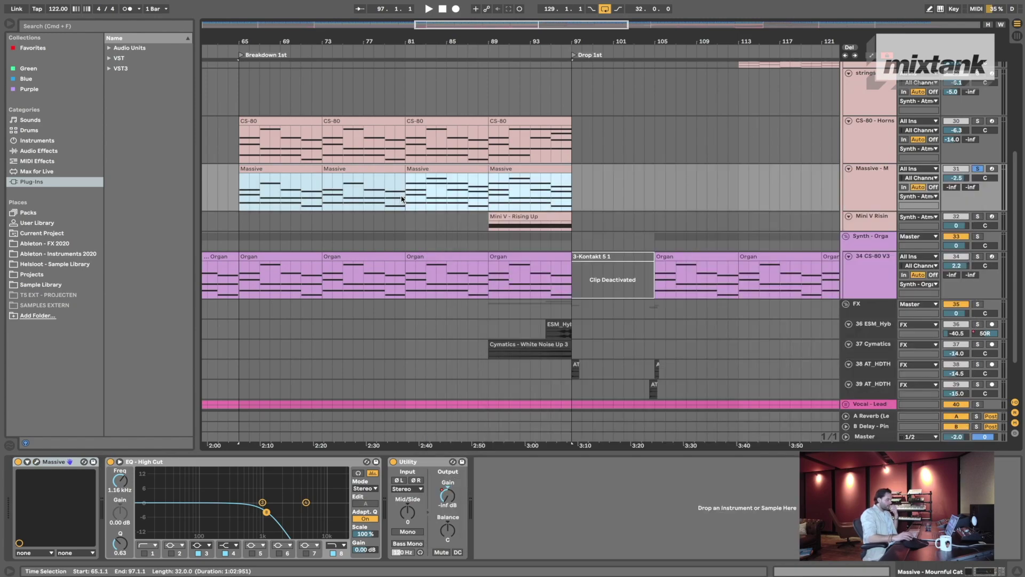
left_click(978, 169)
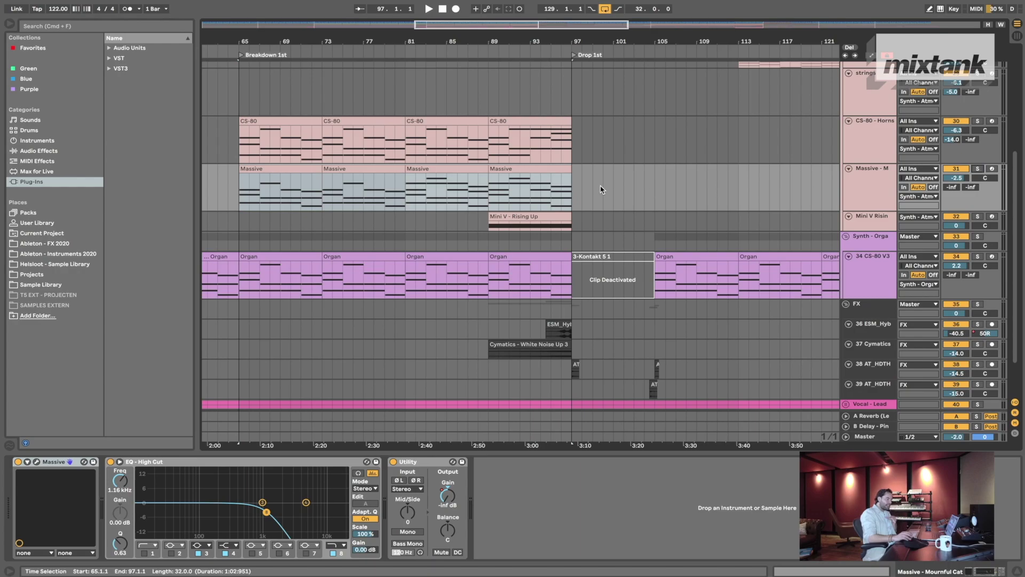
- Place the insert marker at bar 81 on the CS-80 - Horns track and play the breakdown with all tracks
left_click(634, 184)
left_click_drag(505, 38, 458, 42)
left_click(532, 140)
left_click(419, 100)
left_click(452, 152)
key("space")
scroll(451, 152, "up", 5)
scroll(447, 153, "right", 2)
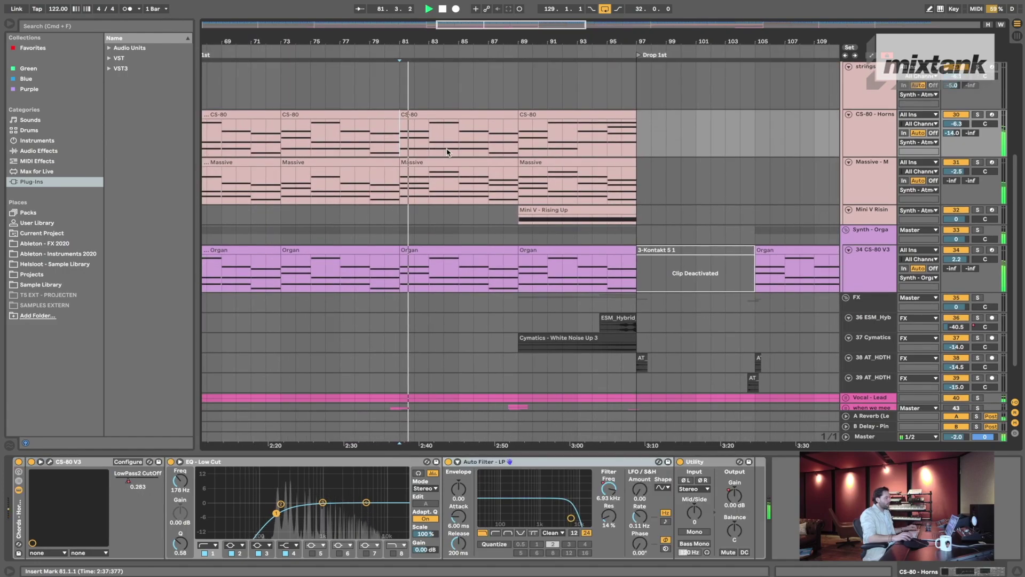
- Place the insert marker at bar 100 on the CS-80 - Horns track and stop playback
scroll(526, 139, "right", 2)
left_click(485, 164)
left_click(480, 119)
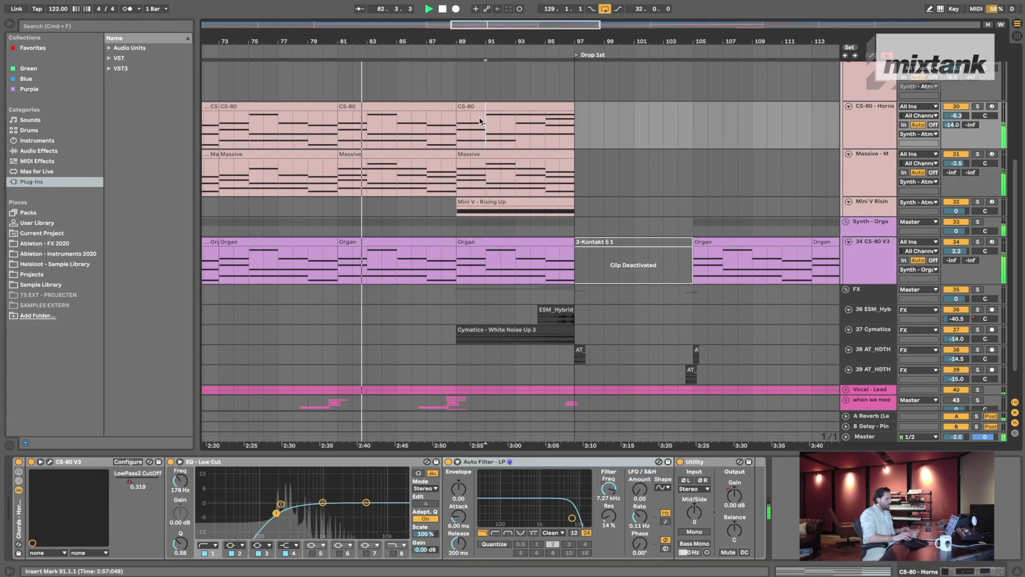
left_click(494, 107)
left_click(614, 143)
key("plus")
key("space")
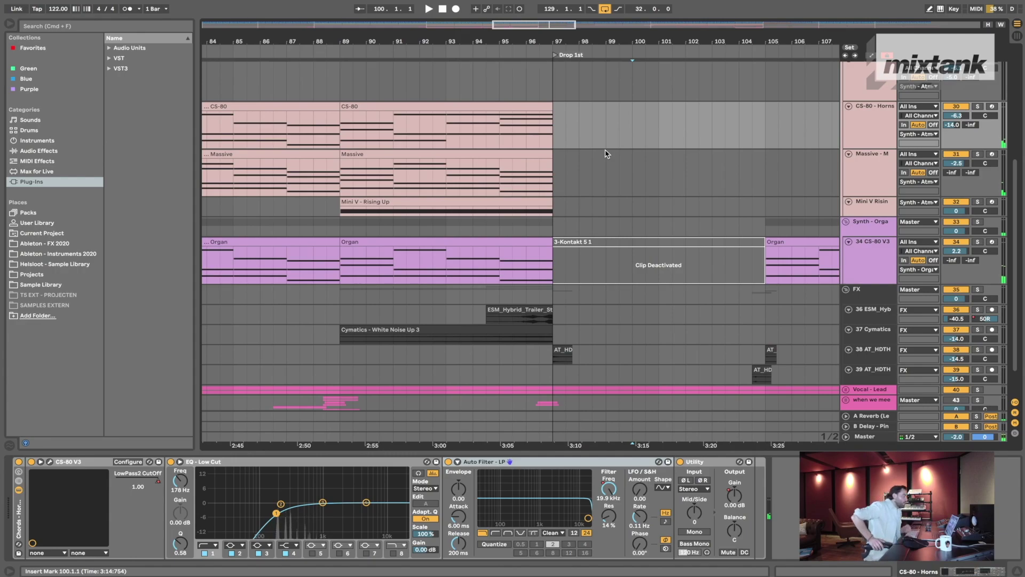
- Examine the Massive clips through the breakdown and along the track into the first drop
scroll(607, 154, "left", 2)
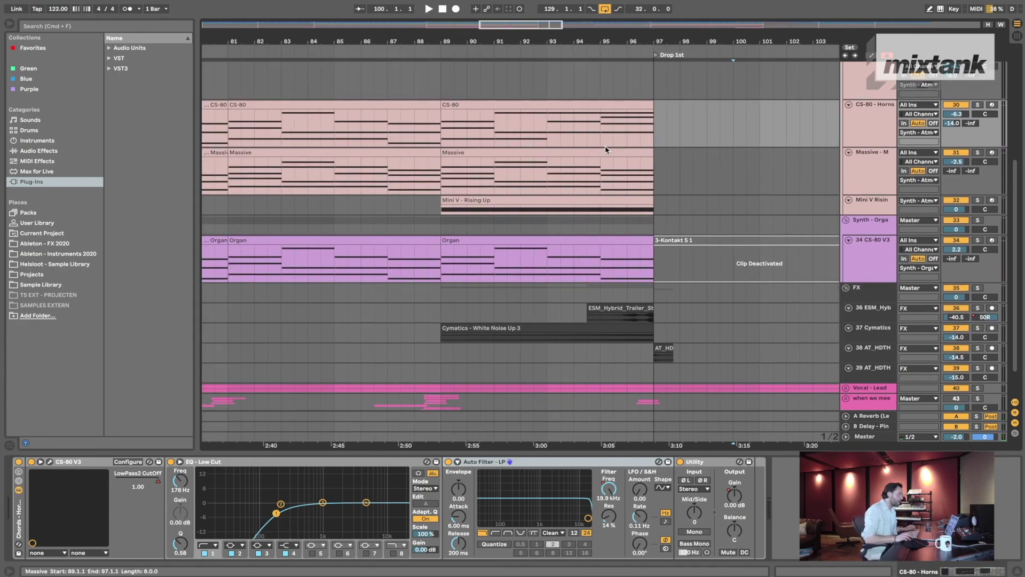
left_click(474, 162)
key("minus")
scroll(475, 162, "left", 2)
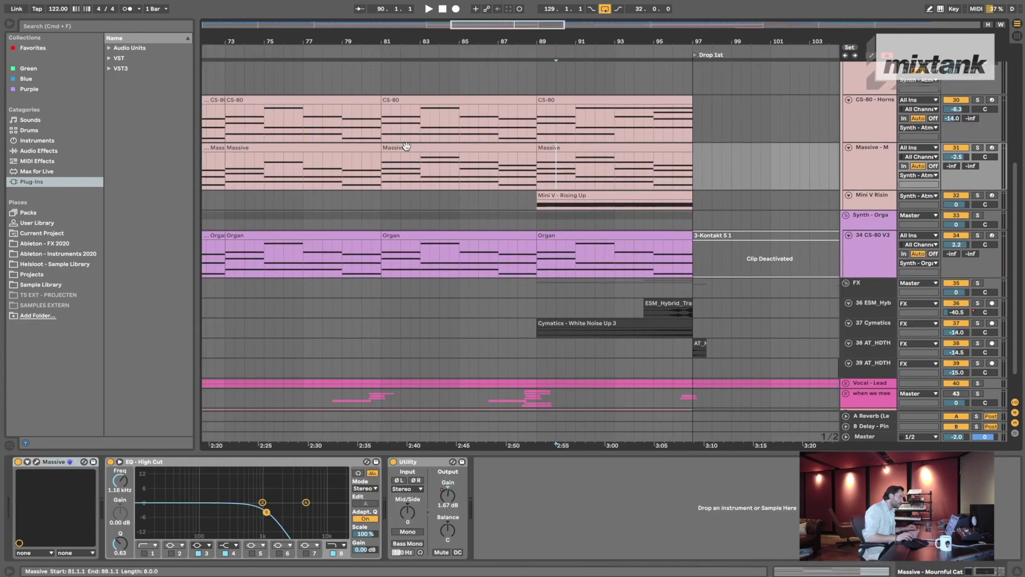
left_click(428, 146)
left_click(445, 145)
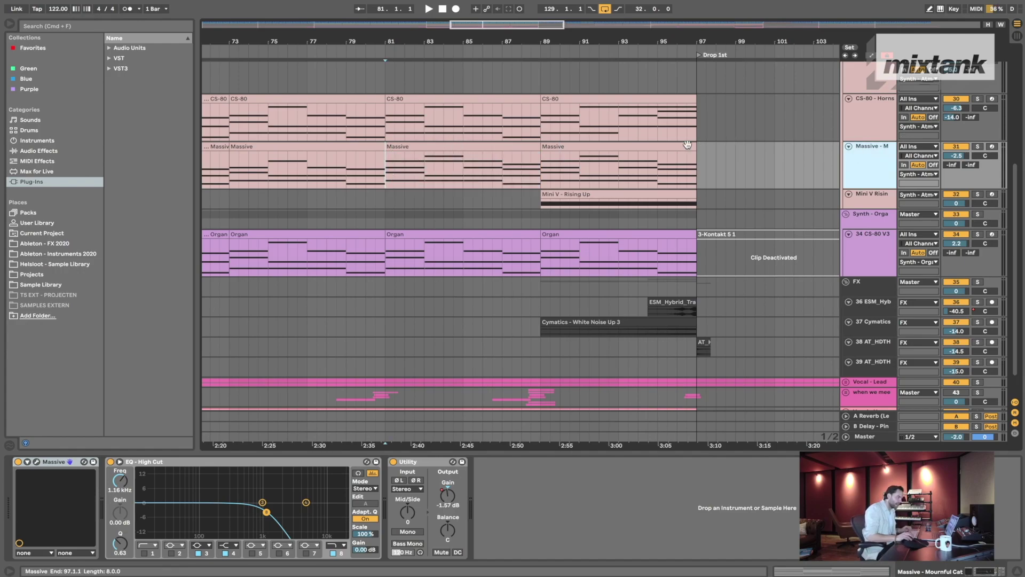
left_click(700, 155)
scroll(701, 155, "right", 2)
left_click(699, 156)
key("minus")
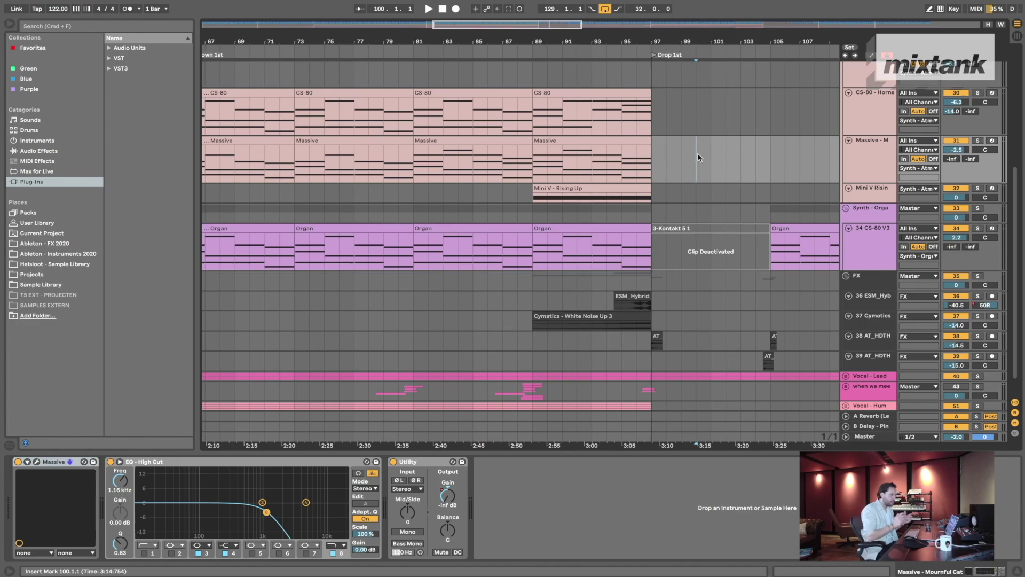
scroll(699, 155, "right", 3)
left_click(625, 152)
scroll(544, 142, "down", 3)
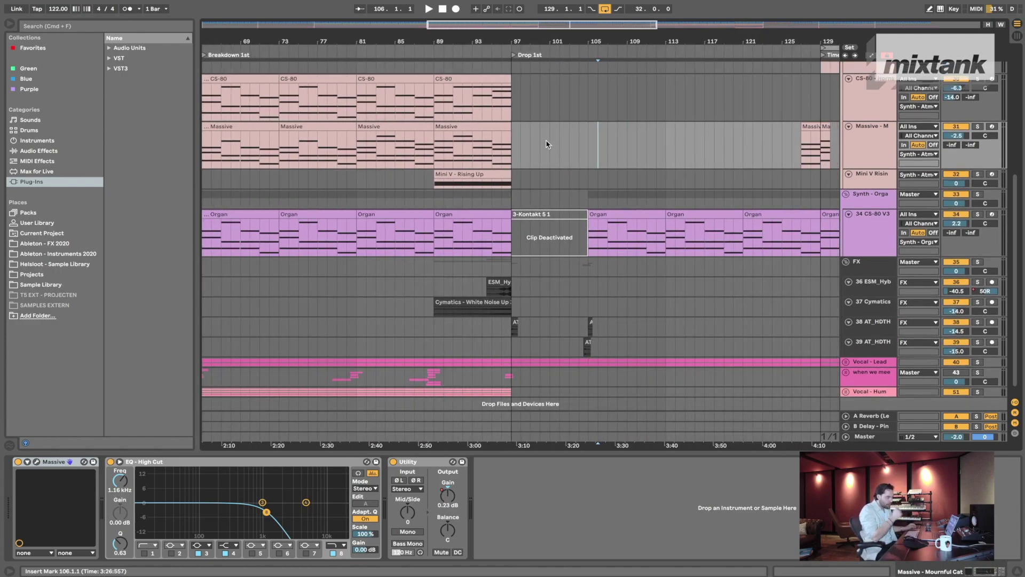
- Place the insert marker at bar 89 on the CS-80 - Horns track
scroll(572, 163, "up", 3)
left_click(609, 169)
scroll(612, 170, "down", 3)
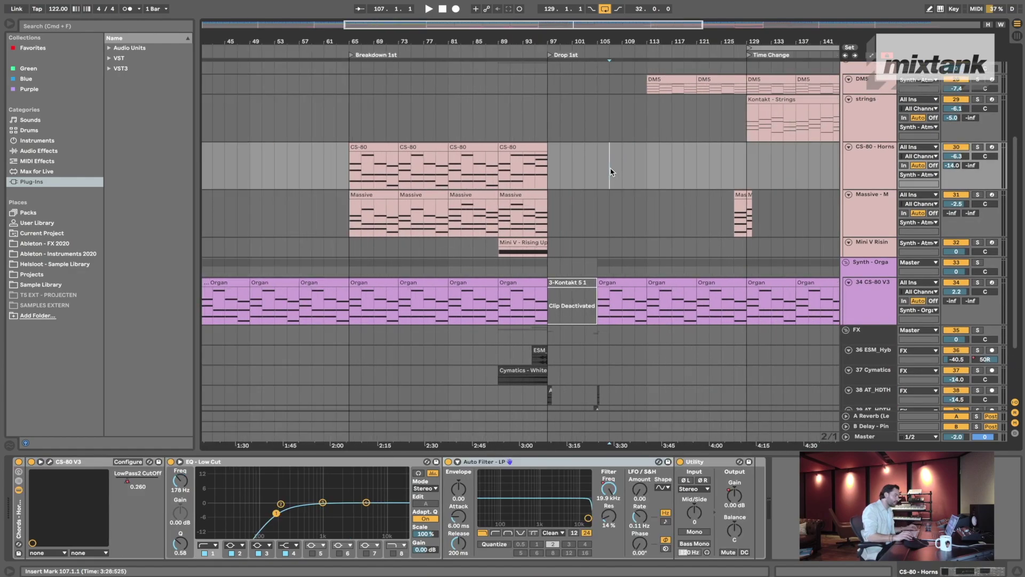
scroll(587, 166, "right", 3)
left_click(554, 162)
left_click(411, 171)
scroll(406, 171, "up", 5)
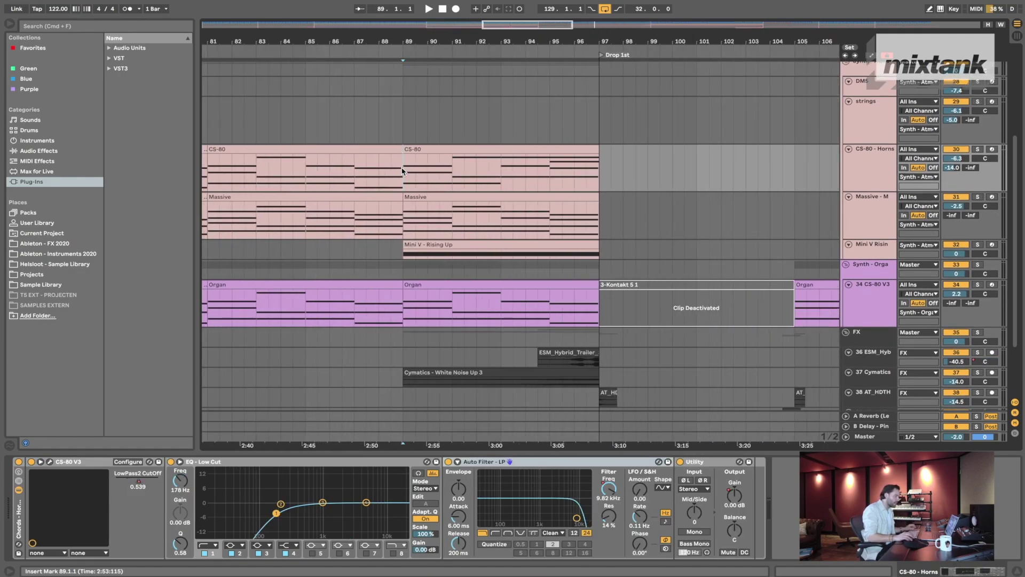
- Select and solo the Massive track, briefly play it from bar 89 and stop
left_click(882, 214)
left_click(978, 197)
key("space")
key("space")
scroll(493, 178, "down", 4)
scroll(428, 216, "left", 4)
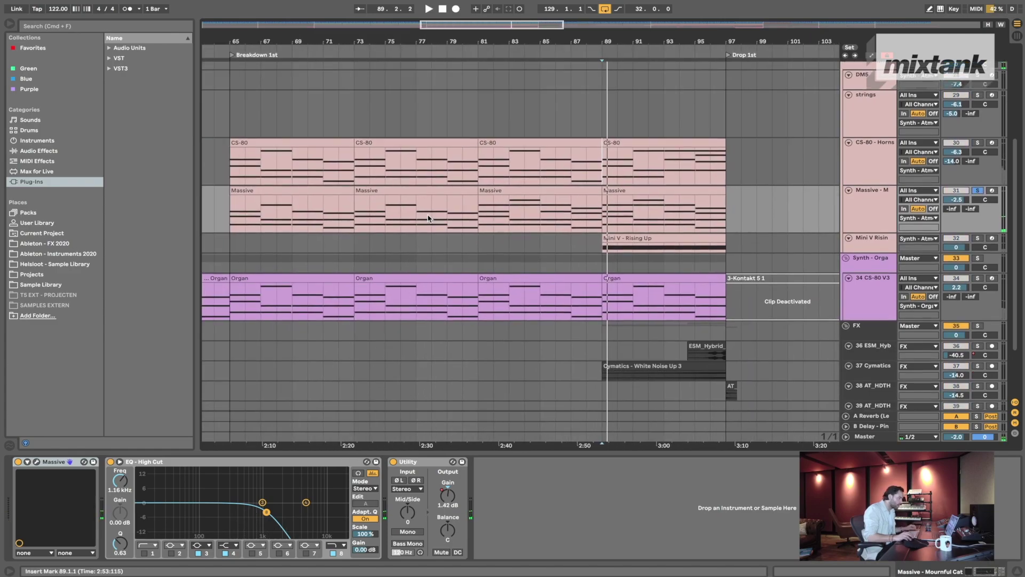
- Start playback of the soloed Massive track again from the start of its last breakdown clip at bar 89
scroll(280, 177, "right", 2)
scroll(369, 181, "right", 5)
left_click(453, 187)
scroll(452, 187, "up", 3)
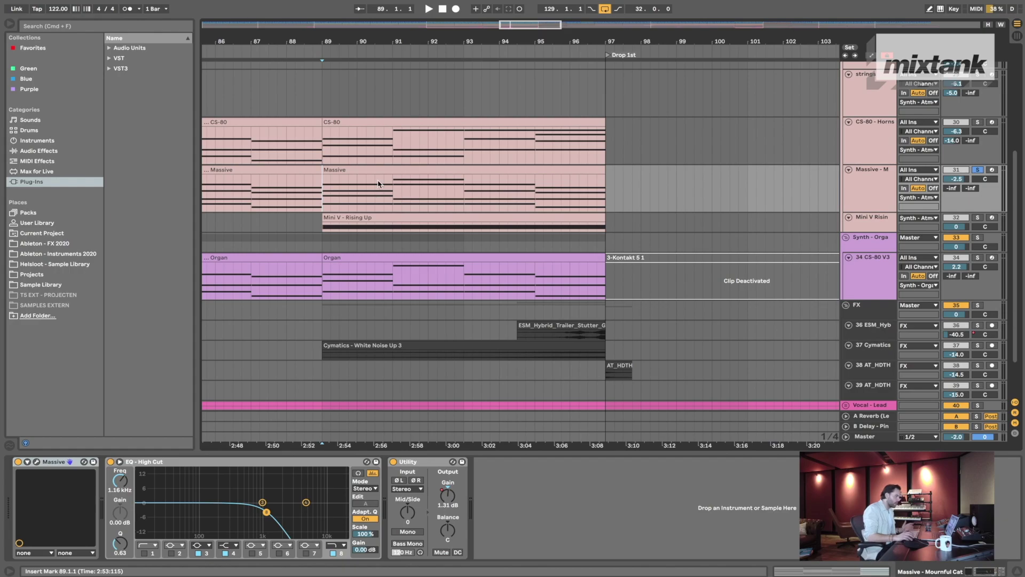
key("space")
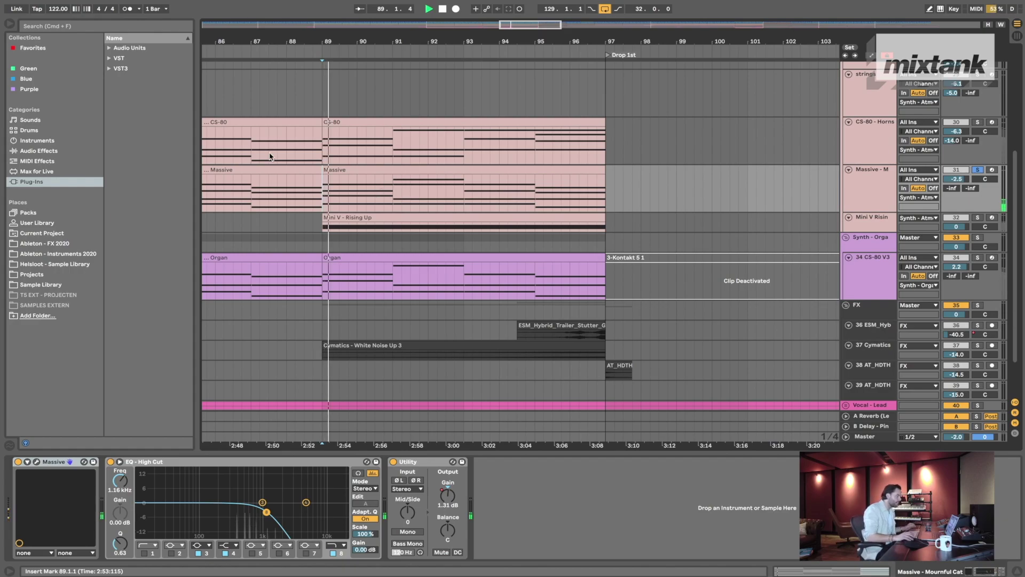
- Solo the CS-80 - Horns track during playback and add the Massive track to the solo to hear both together
left_click(877, 129)
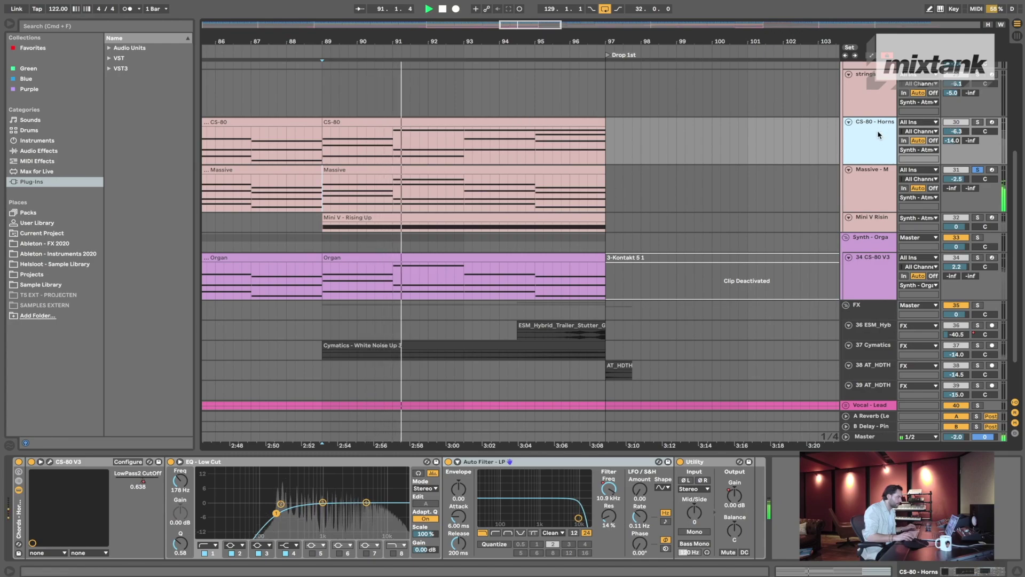
left_click(978, 123)
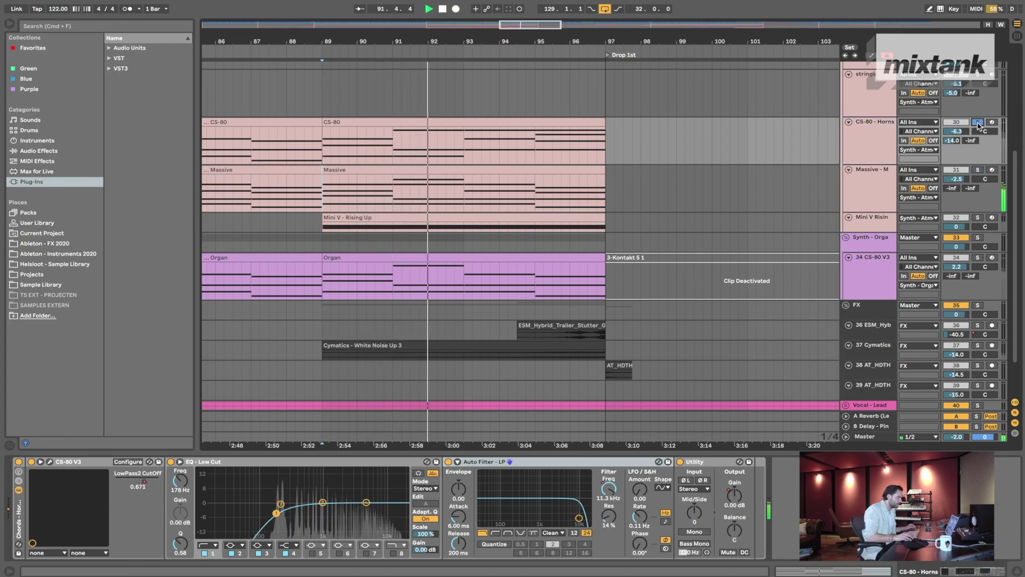
left_click(877, 134)
left_click(980, 170, "super")
left_click(883, 188)
left_click(879, 147)
left_click(665, 150)
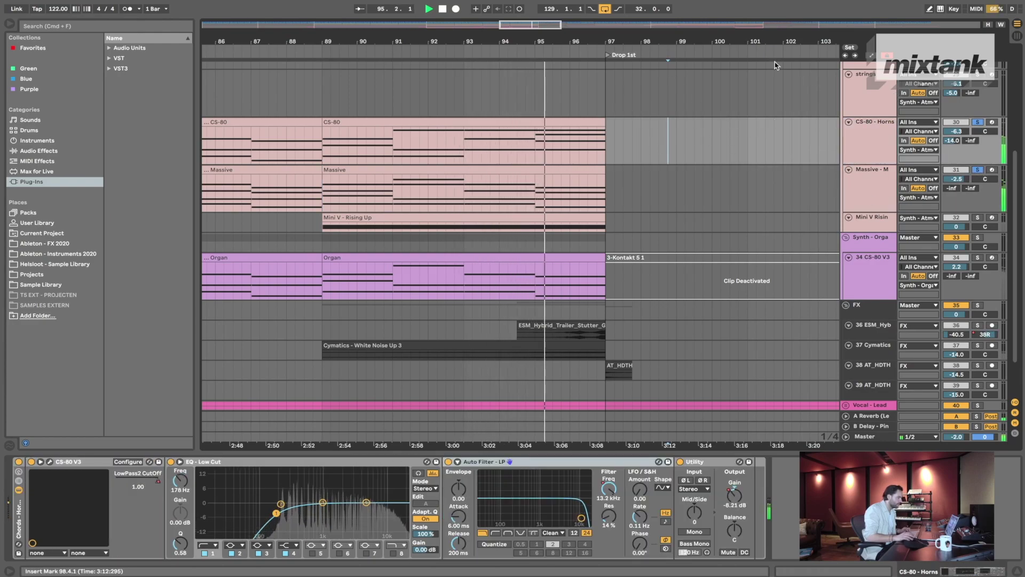
- Place the insert marker in the first drop on the CS-80 - Horns track and turn off the solos during playback
left_click_drag(783, 41, 710, 12)
scroll(887, 227, "down", 1)
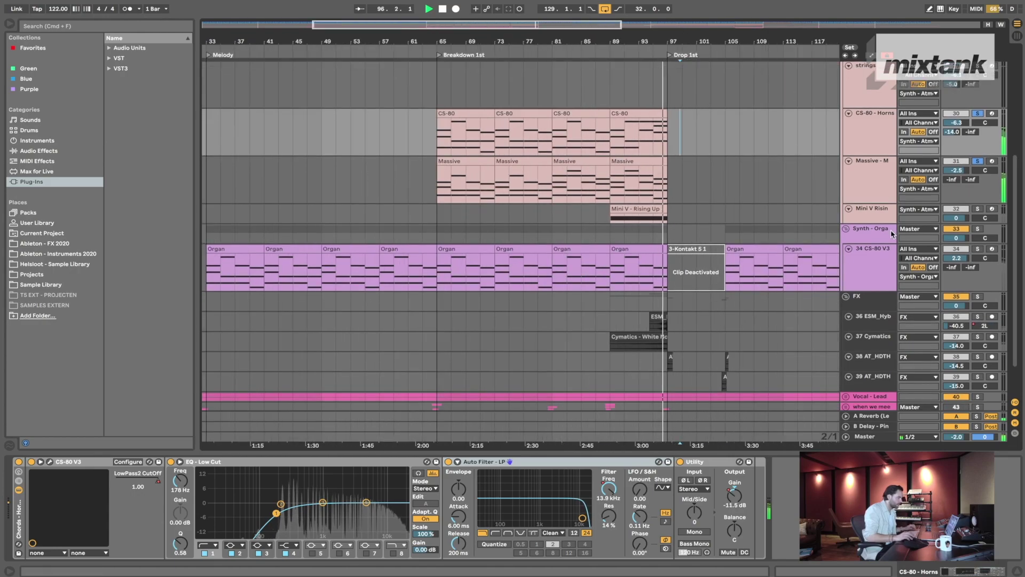
scroll(641, 176, "right", 5)
left_click(571, 129)
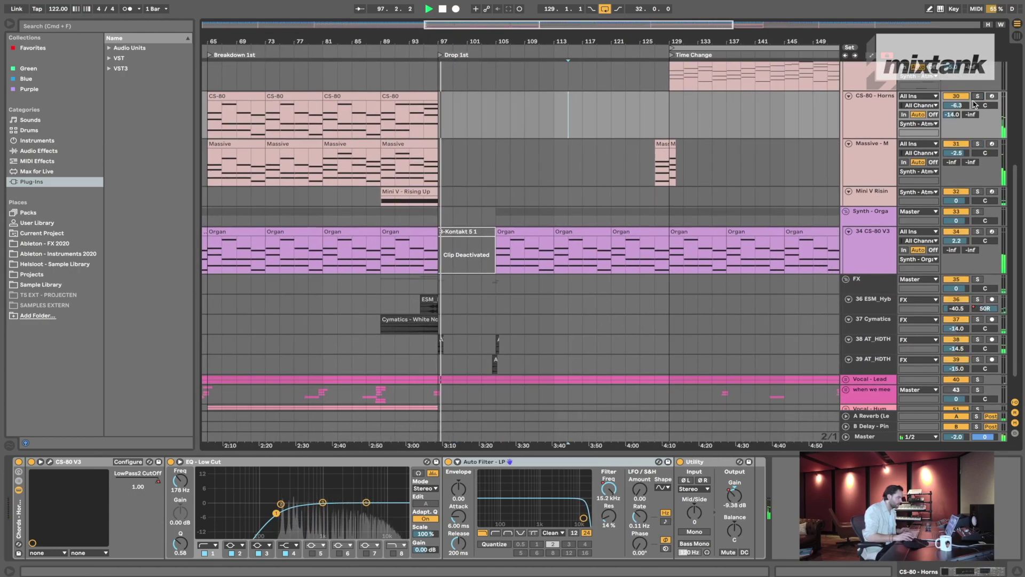
- Stop playback and place the insert marker on the Massive track at the start of its bar 127 clip
key("plus")
key("plus")
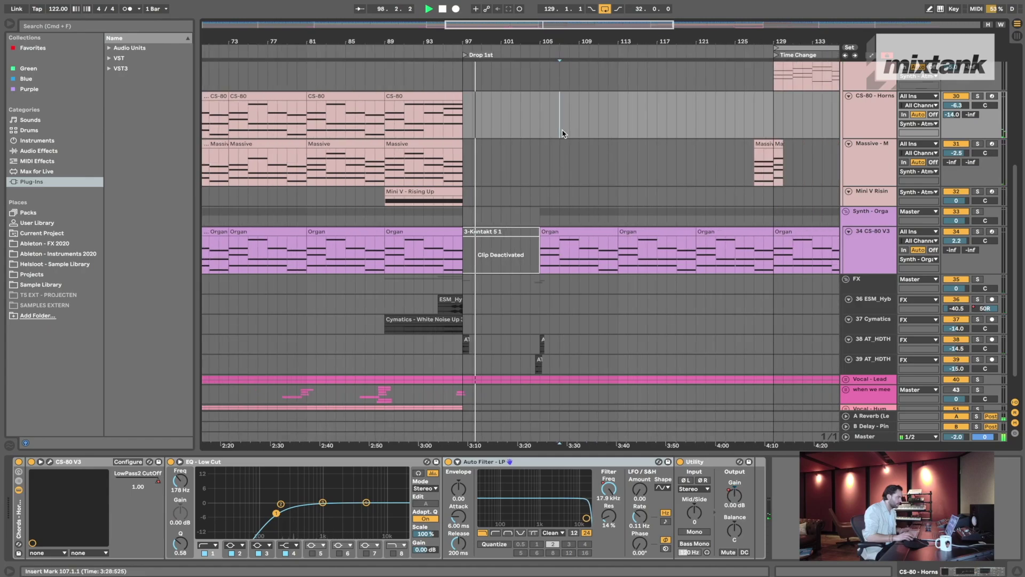
key("space")
left_click(589, 157)
scroll(589, 158, "right", 4)
left_click(572, 165)
scroll(571, 166, "right", 4)
key("plus")
key("plus")
key("minus")
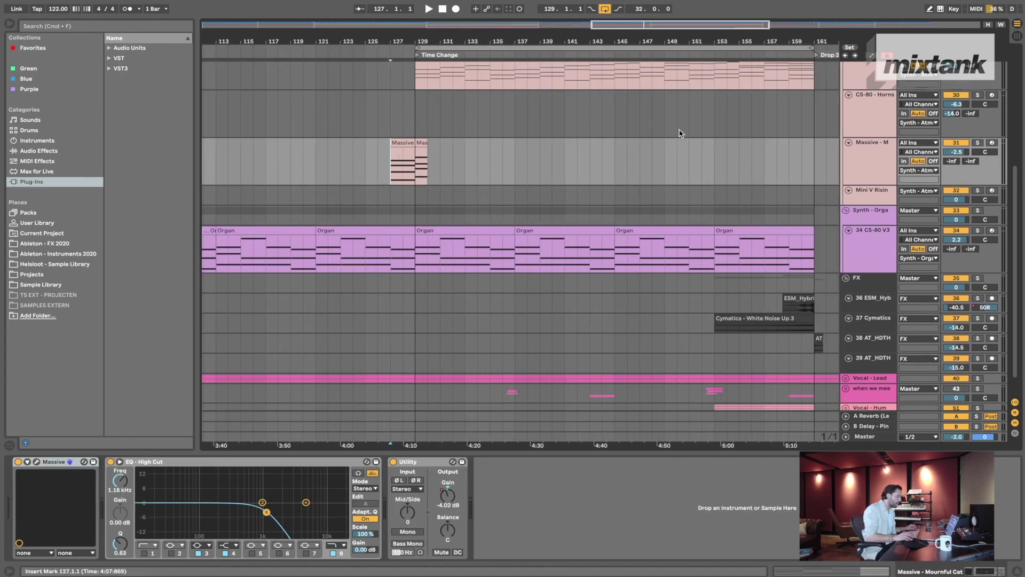
- Solo the Massive track, play it from bar 127, turn off the solo during playback and stop
left_click(978, 143)
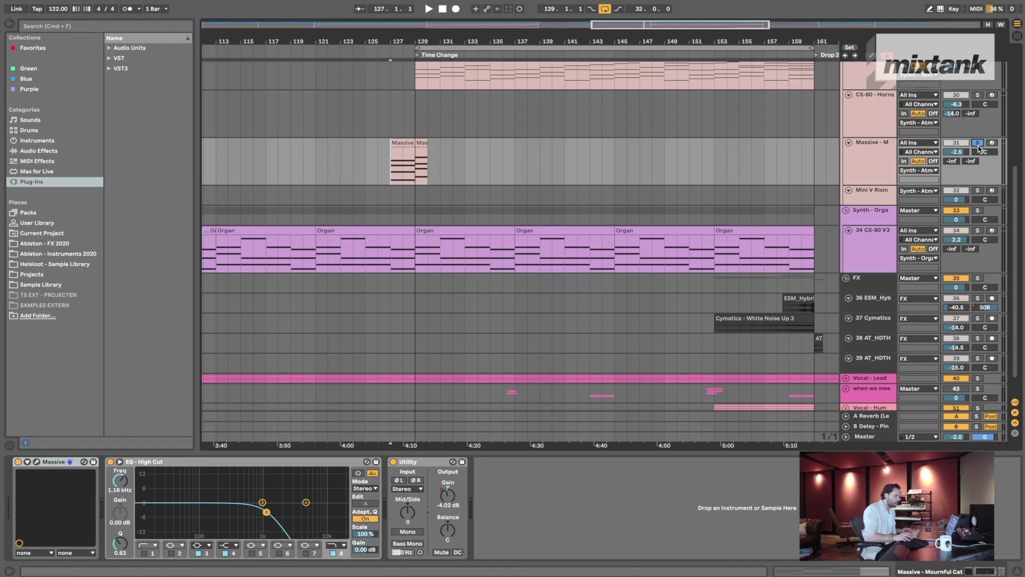
key("space")
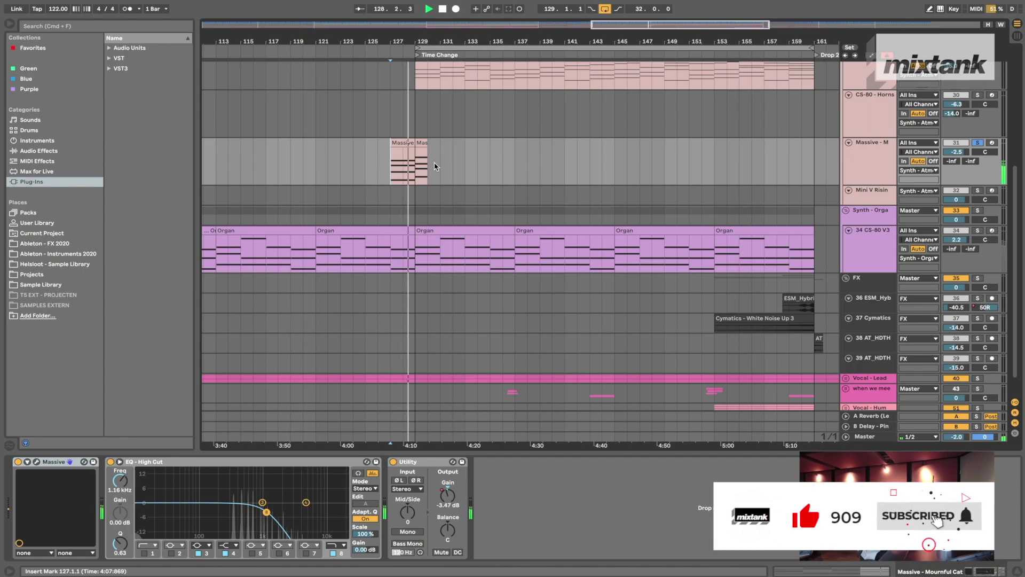
left_click(978, 144)
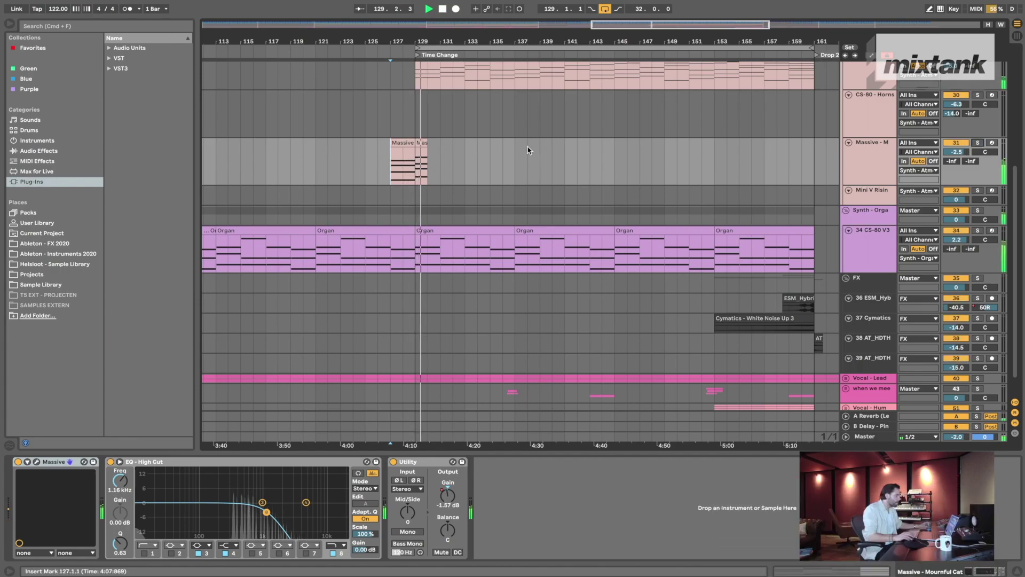
key("space")
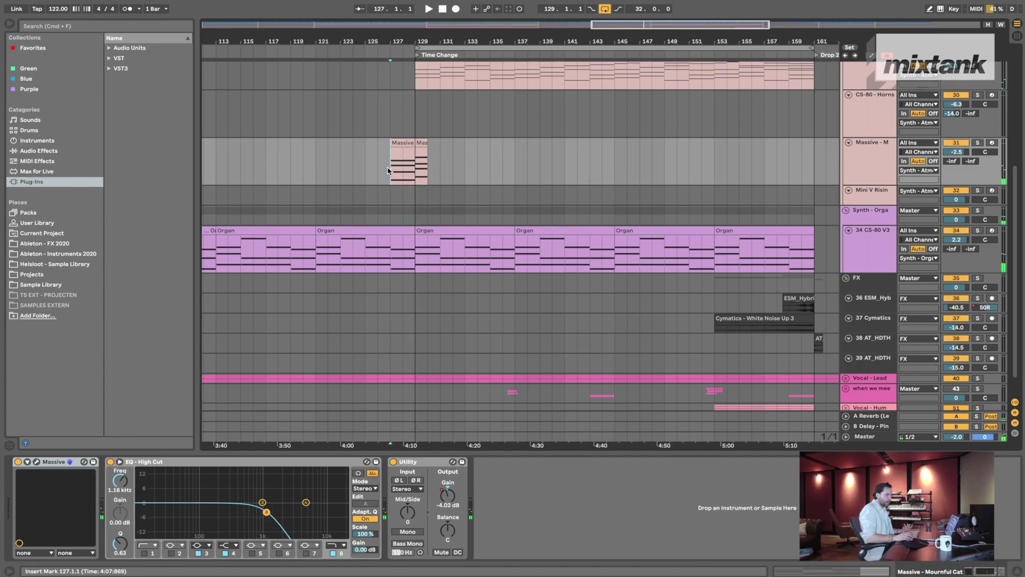
- Play the full mix from bar 127 into the Time Change section and stop
key("space")
scroll(388, 168, "up", 5)
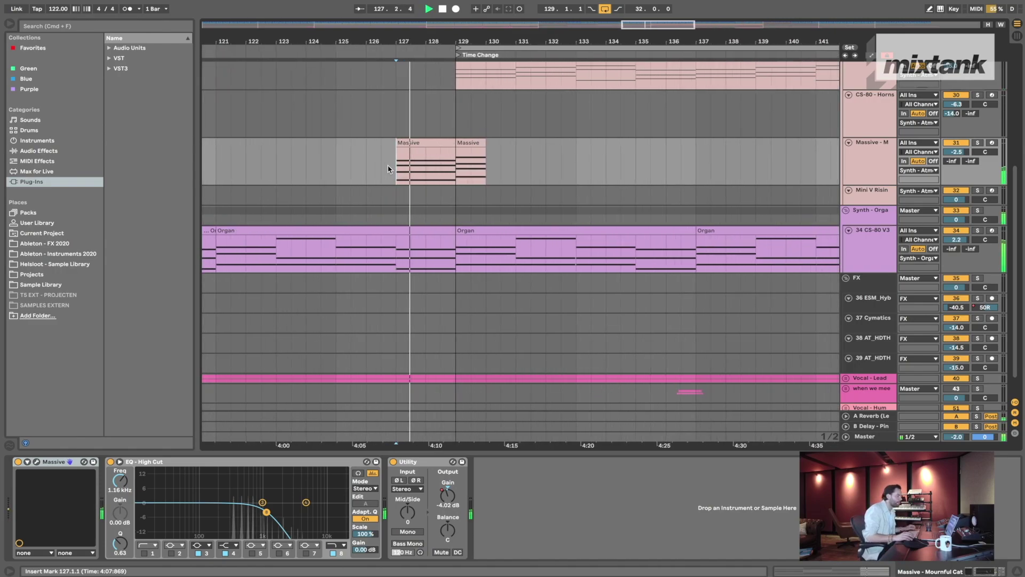
scroll(422, 187, "right", 3)
scroll(422, 187, "up", 2)
left_click(456, 209)
scroll(457, 210, "up", 1)
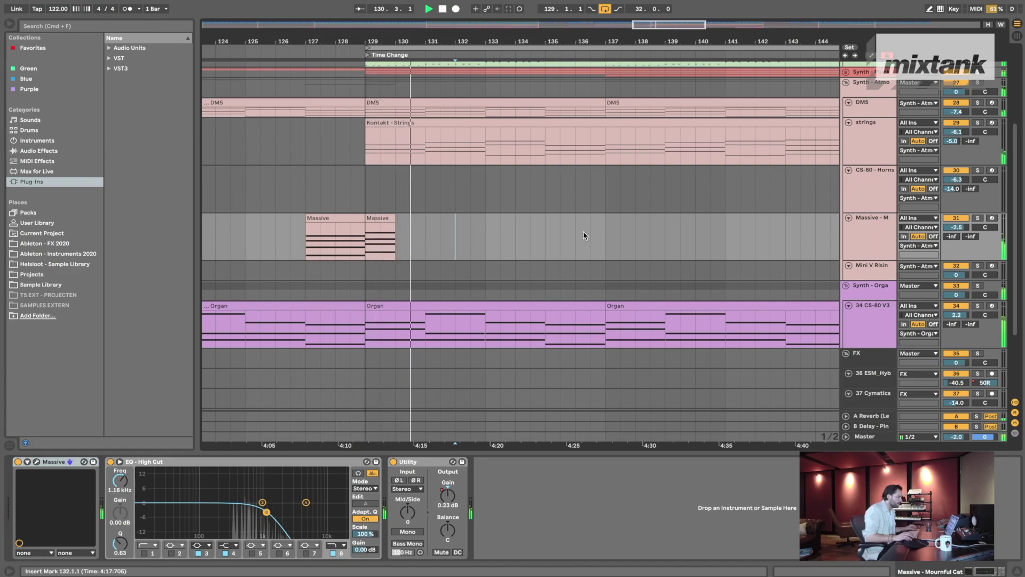
scroll(582, 229, "down", 5)
left_click(511, 229)
key("space")
- Select the Massive track and look over its Massive instrument and EQ - High Cut devices
key("Up")
scroll(506, 203, "down", 6)
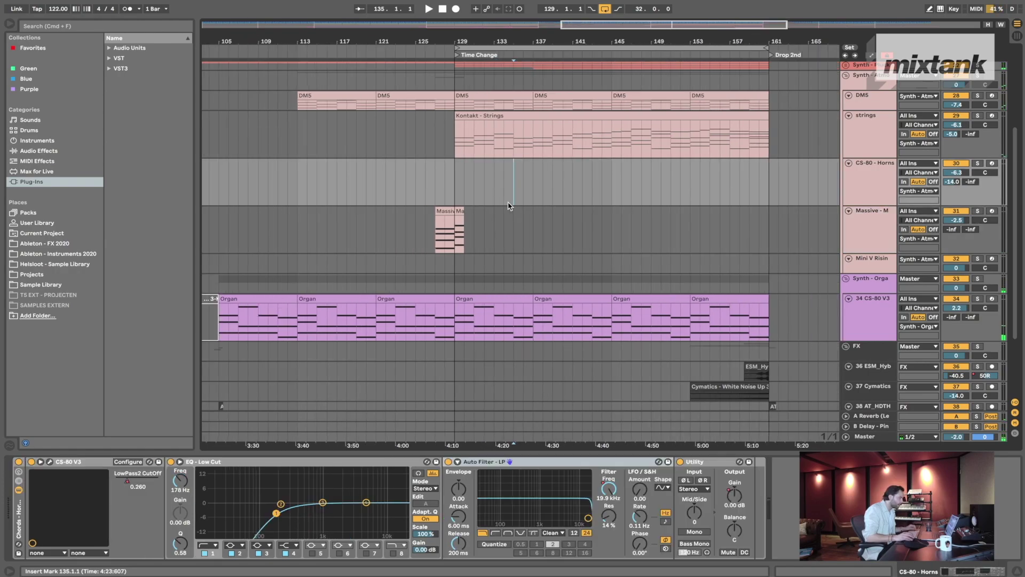
scroll(491, 203, "left", 3)
left_click(461, 198)
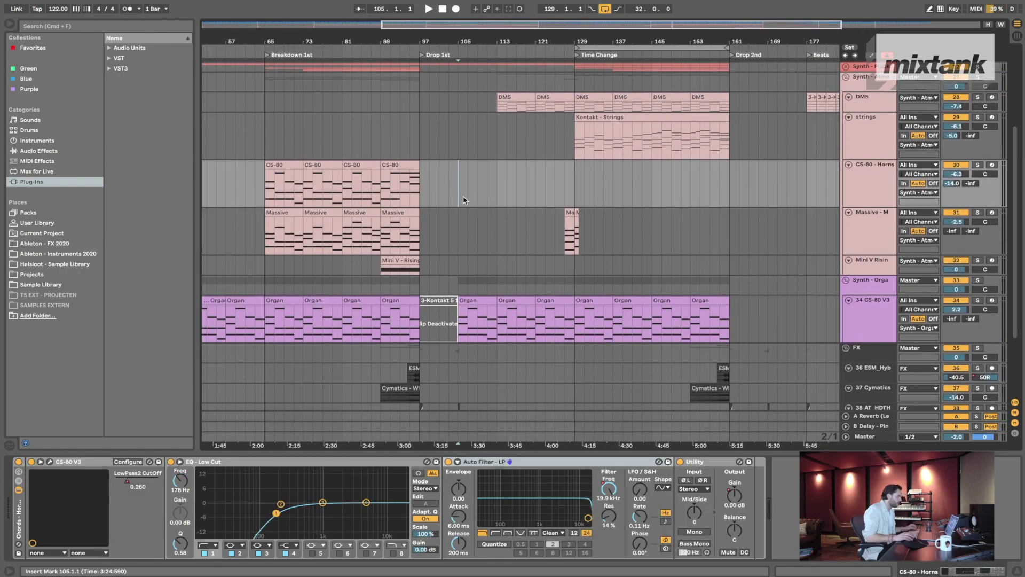
left_click(352, 140)
left_click(881, 240)
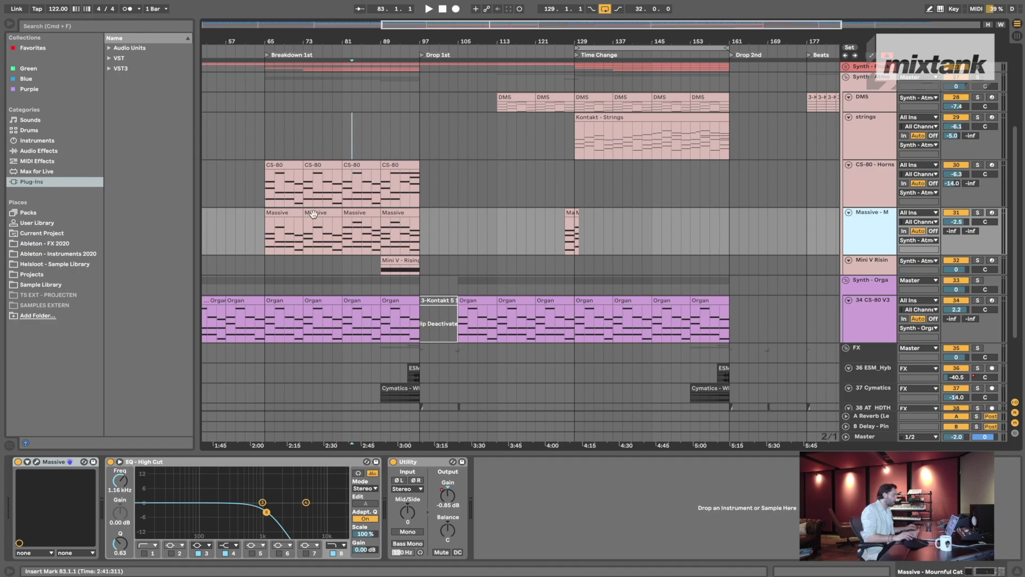
left_click(188, 465)
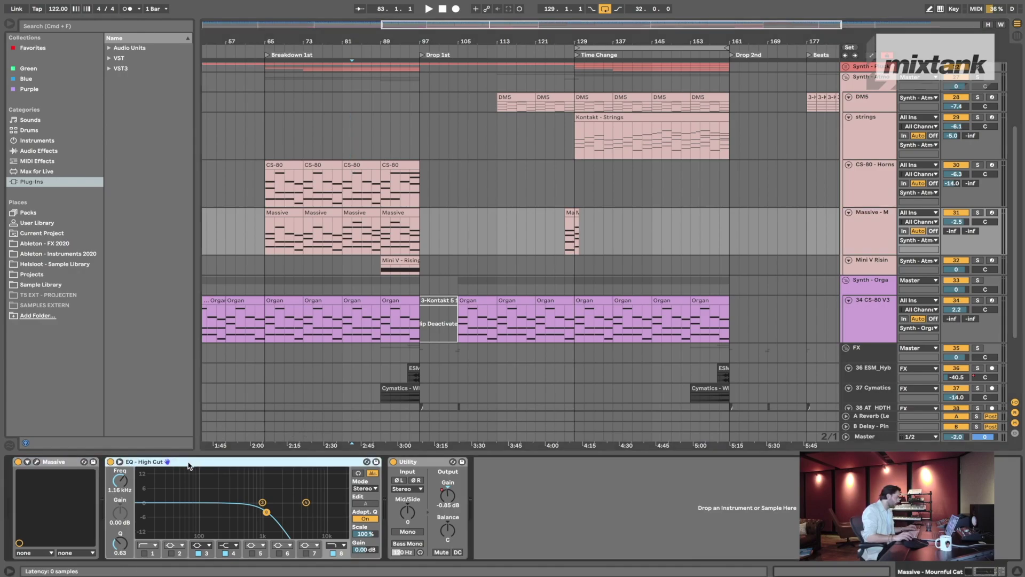
left_click(65, 463)
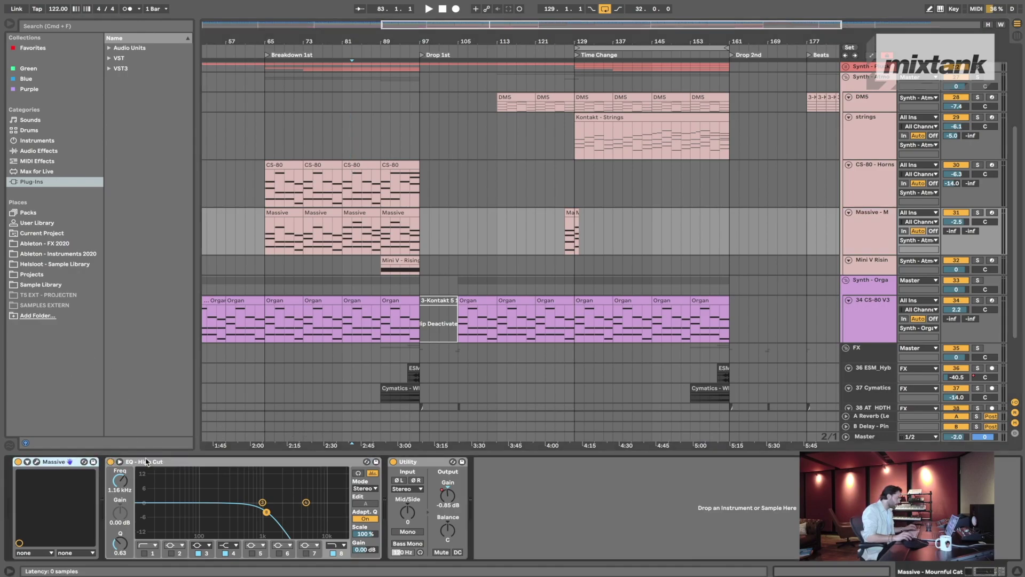
left_click(196, 463)
- Solo the Massive track, bypass its EQ - High Cut and play the track from bar 89
left_click(444, 240)
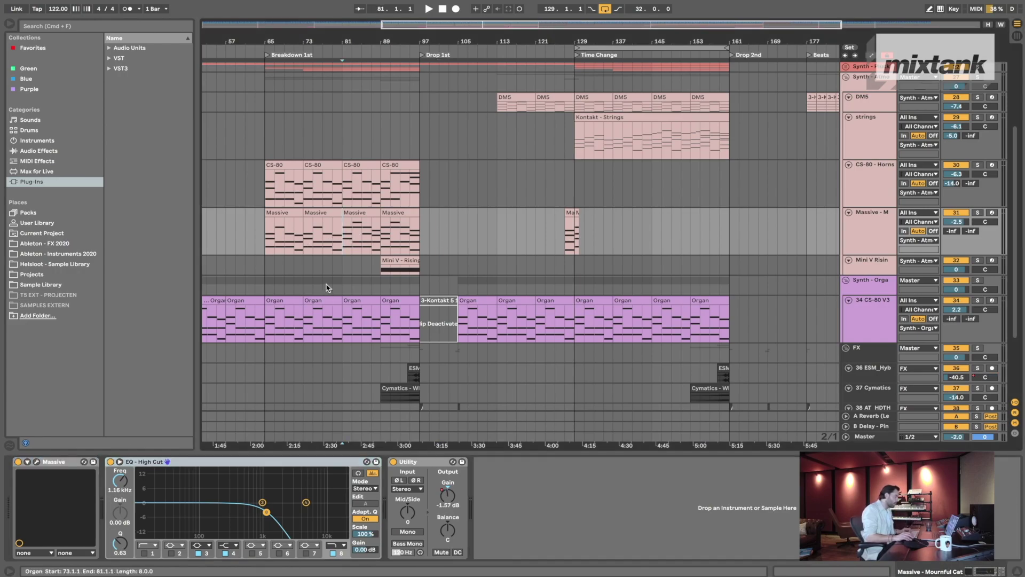
left_click(311, 241)
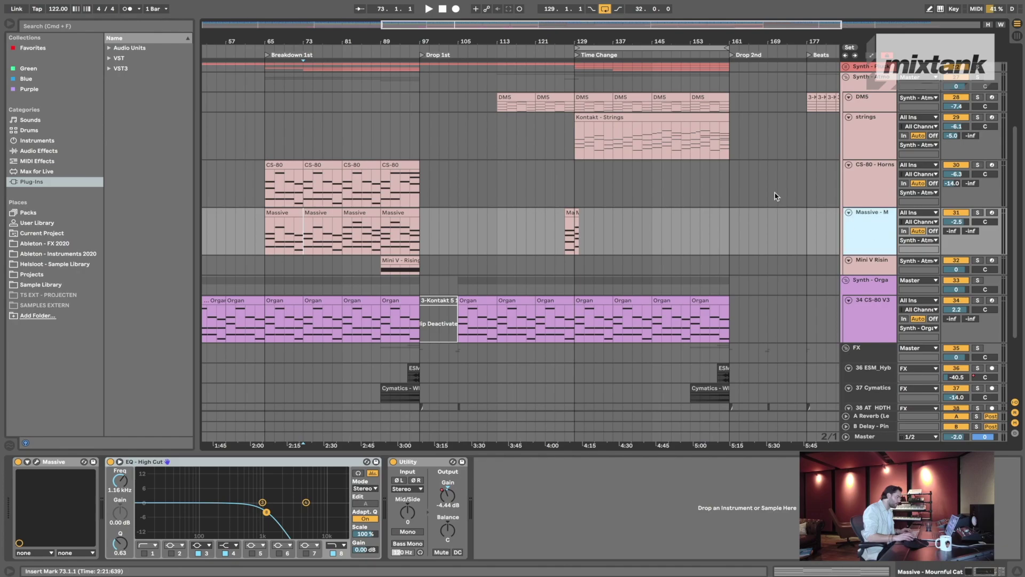
left_click(978, 213)
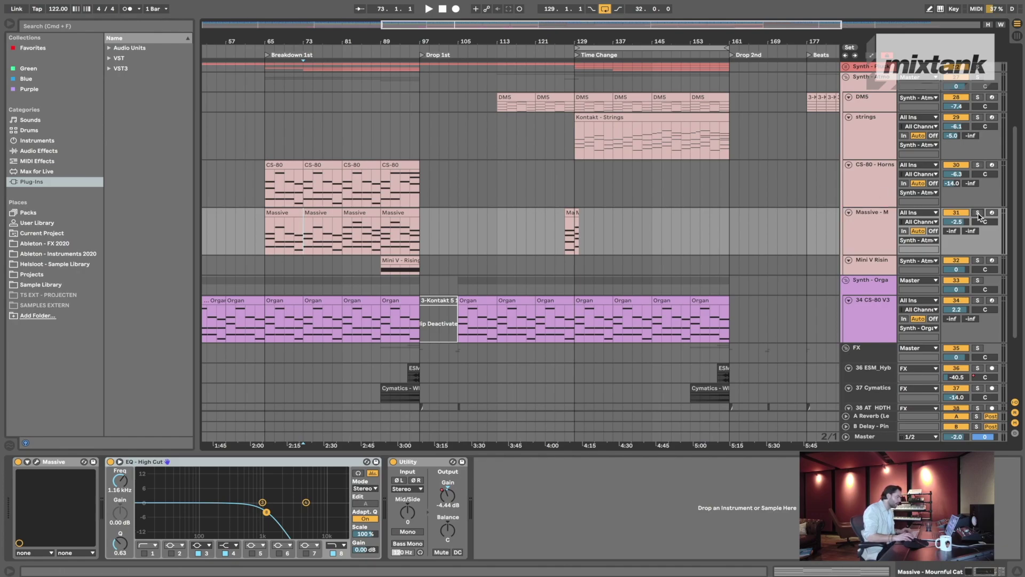
left_click(377, 247)
left_click(110, 462)
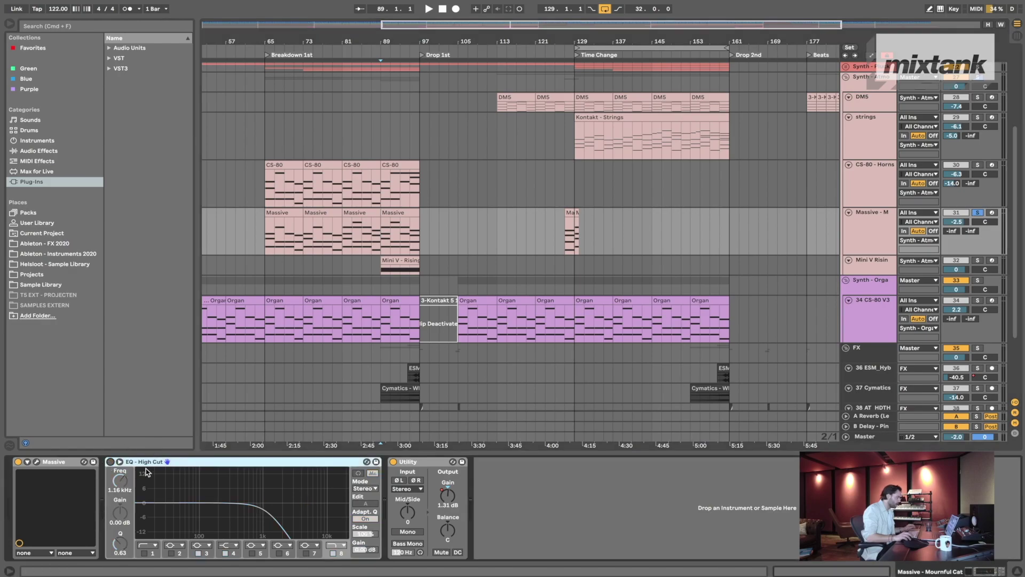
left_click(380, 242)
key("space")
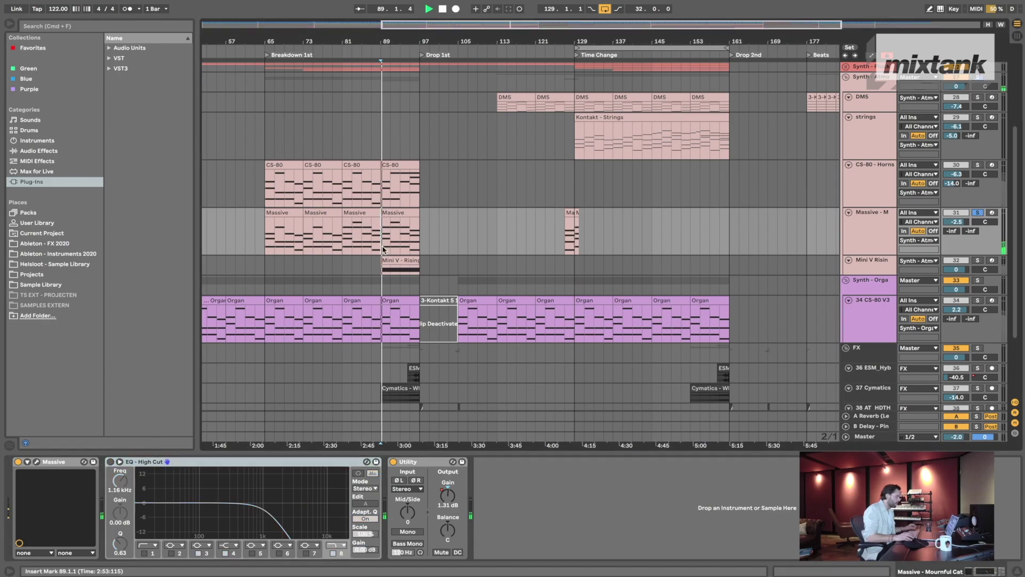
scroll(382, 245, "up", 5)
scroll(356, 247, "right", 3)
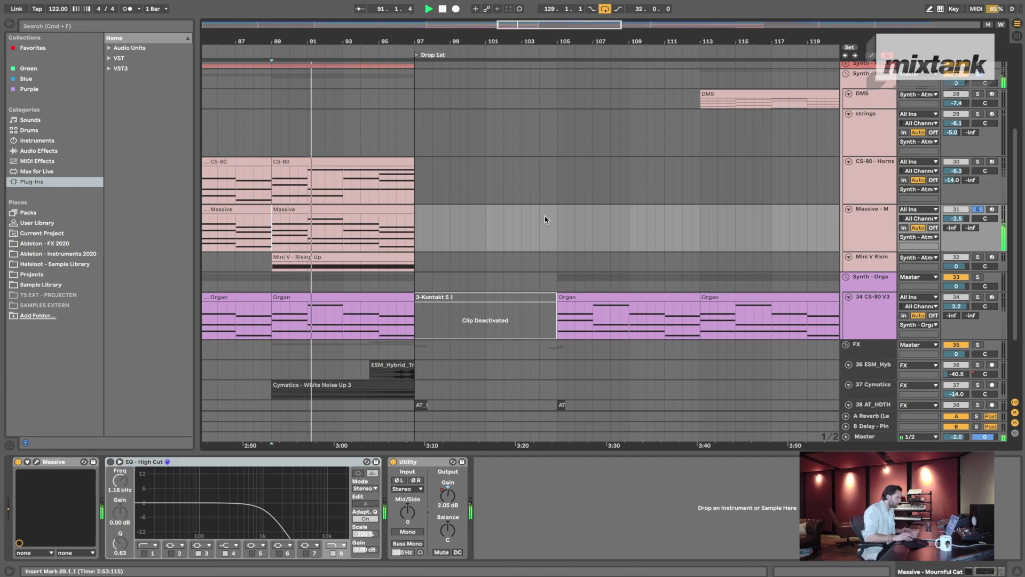
- Turn off the Massive track's solo and place the insert marker at bar 103.3 on that track
left_click(817, 212)
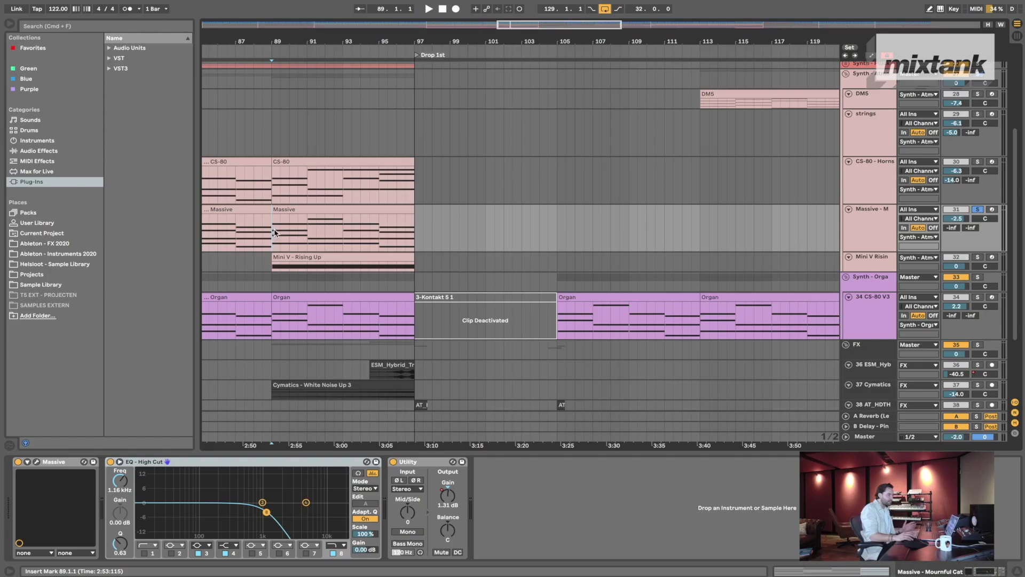
left_click(868, 217)
left_click(870, 186)
left_click(875, 212)
key("space")
left_click(979, 210)
left_click(533, 207)
- Reduce the heights of the CS-80 - Horns and Massive tracks in the arrangement
scroll(432, 205, "left", 3)
scroll(432, 206, "down", 1)
scroll(432, 205, "down", 2)
left_click(873, 210)
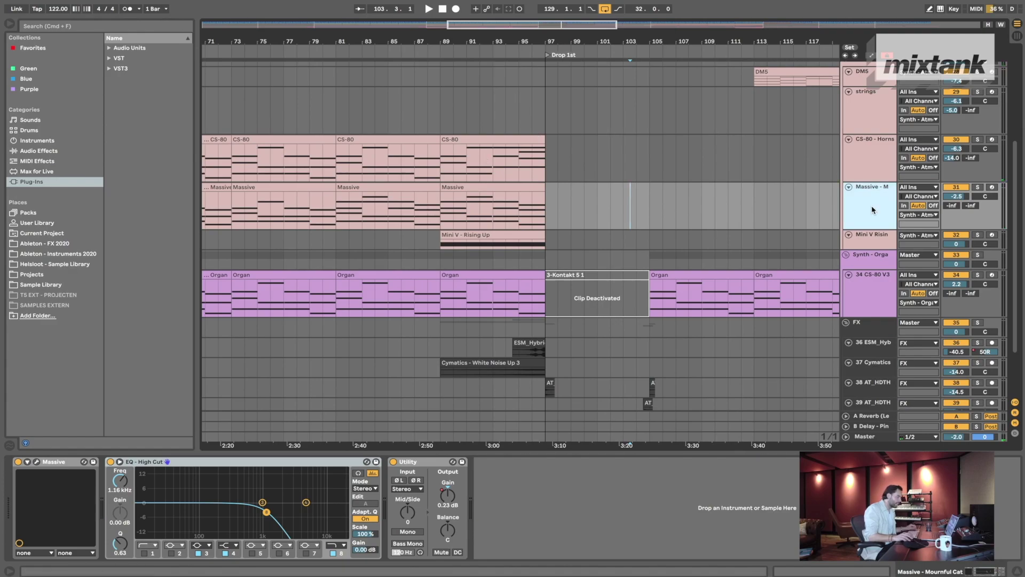
left_click_drag(874, 182, 875, 154)
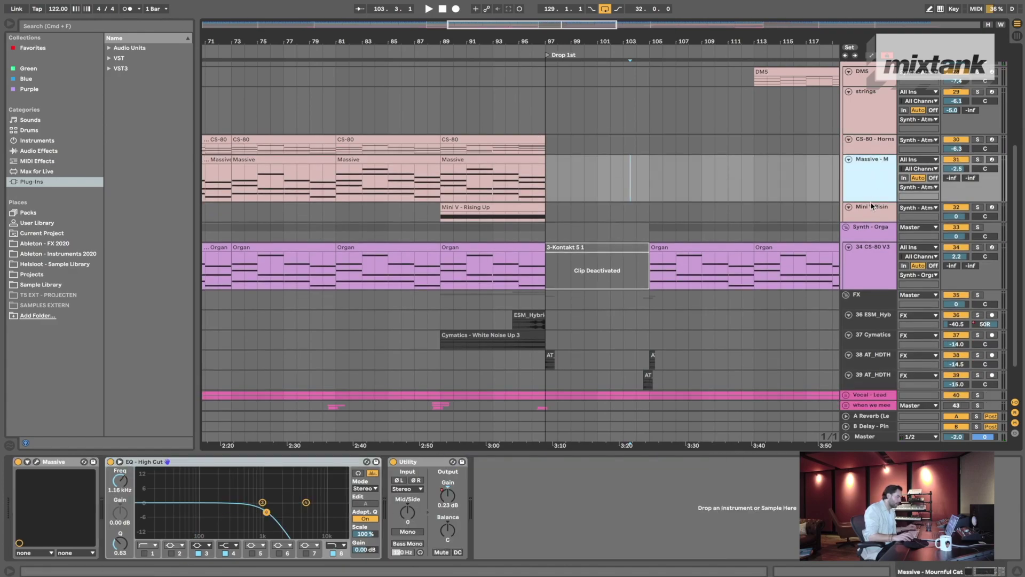
left_click_drag(871, 201, 871, 174)
- Place the insert marker on the Mini V Rising Up track at the start of its clip at bar 89
left_click(490, 193)
scroll(490, 194, "up", 2)
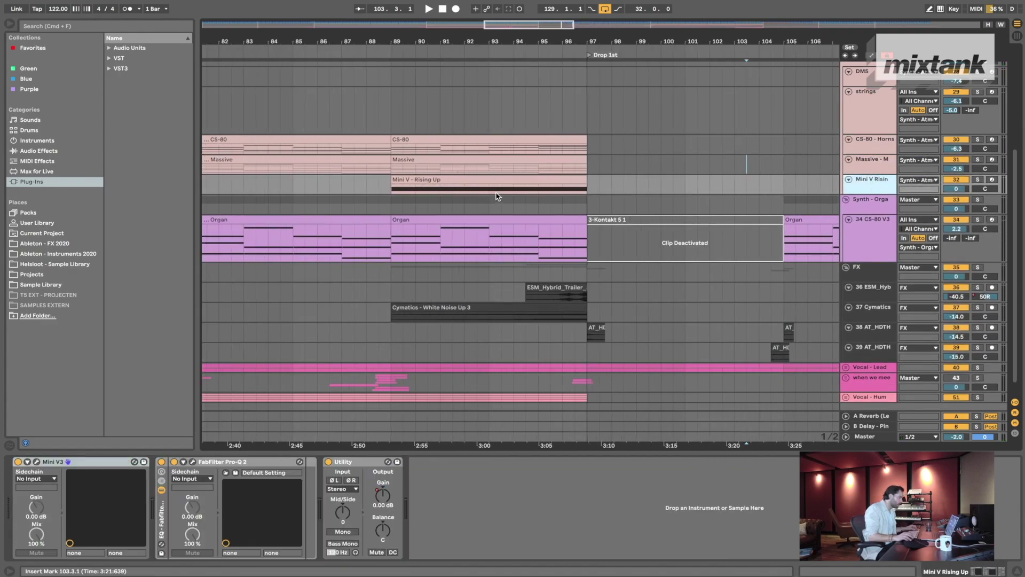
scroll(432, 193, "down", 3)
left_click(538, 187)
scroll(539, 190, "down", 2)
scroll(531, 189, "up", 1)
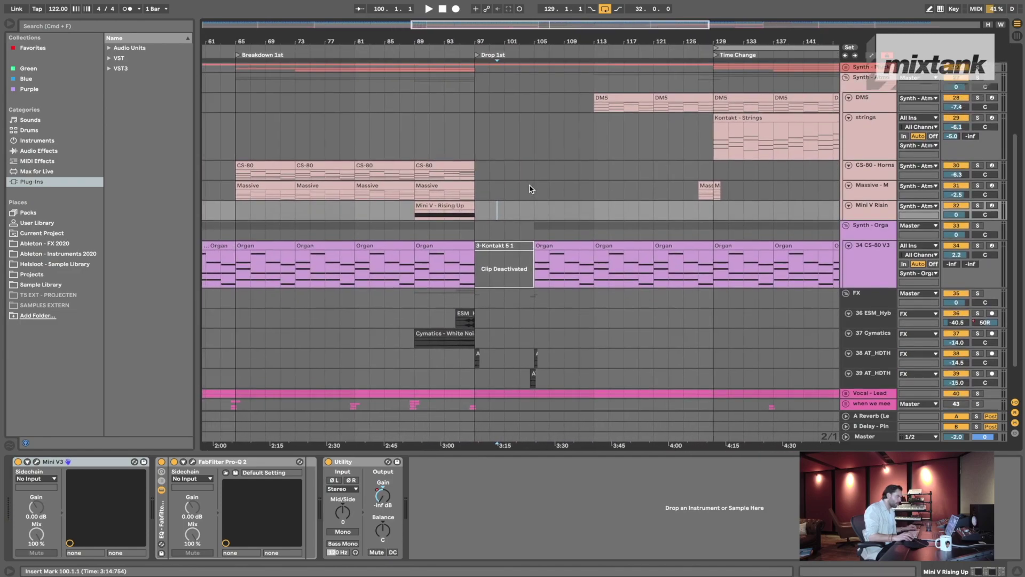
left_click(418, 217)
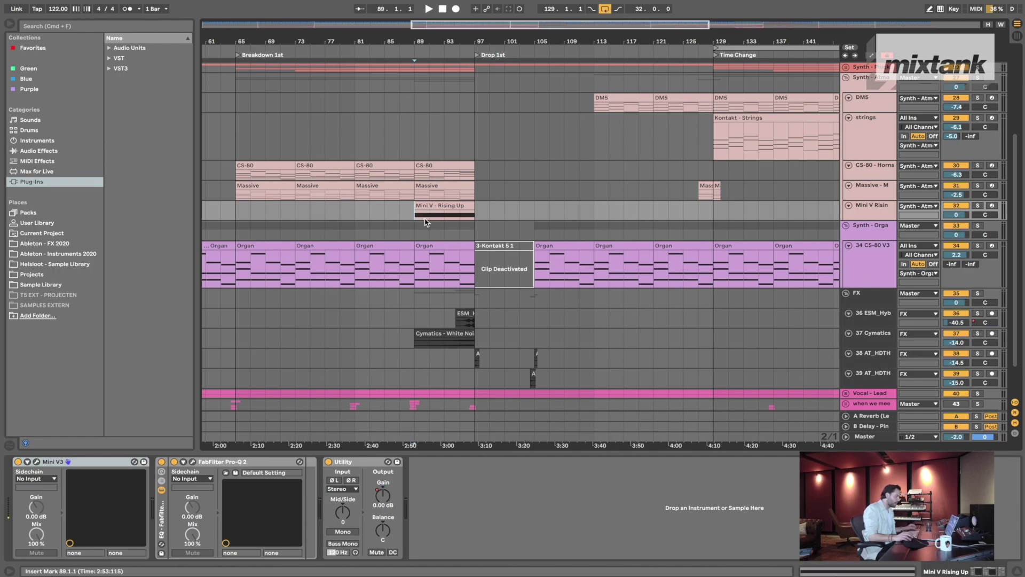
- Make the Mini V Rising Up track slightly taller
scroll(426, 220, "up", 3)
scroll(495, 216, "right", 1)
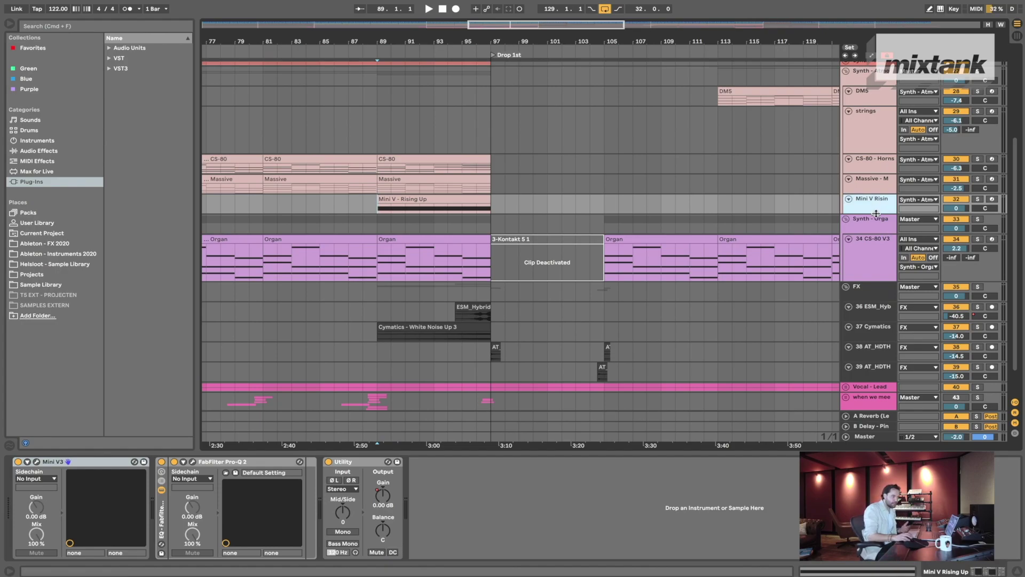
left_click_drag(877, 213, 879, 223)
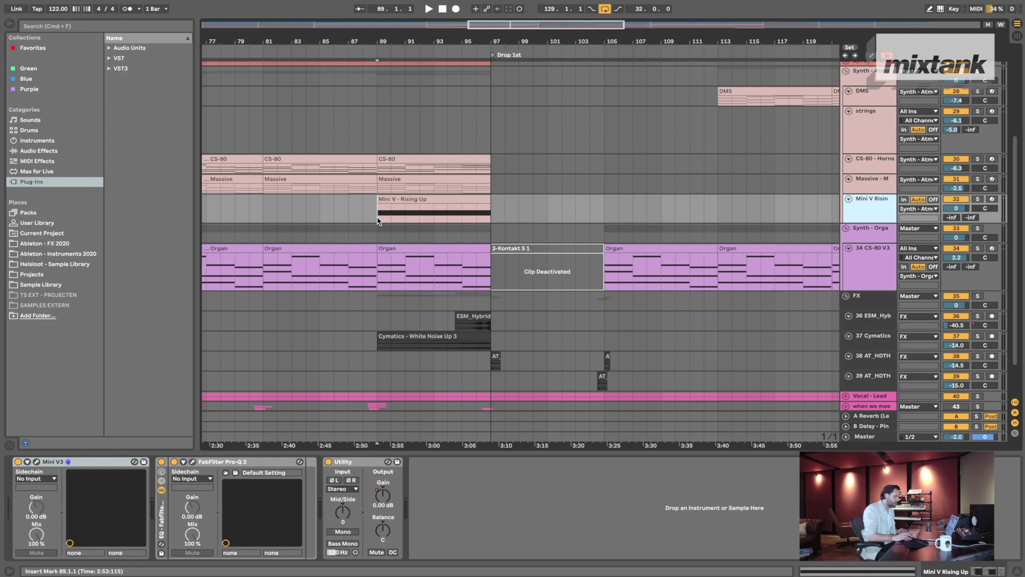
- Solo the Mini V Rising Up track, play its clip from bar 89 and turn off the solo
left_click(533, 209)
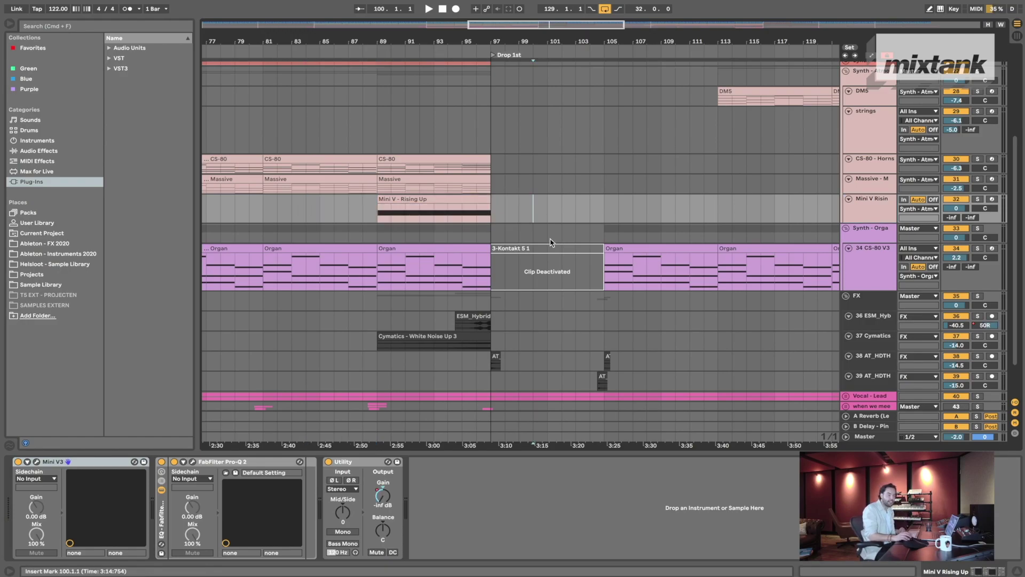
left_click(979, 200)
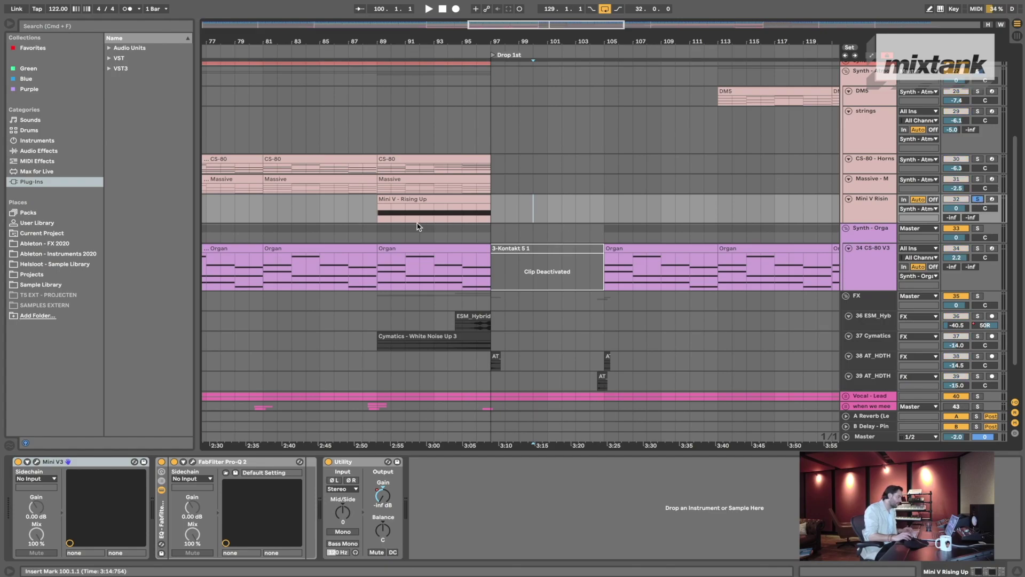
key("space")
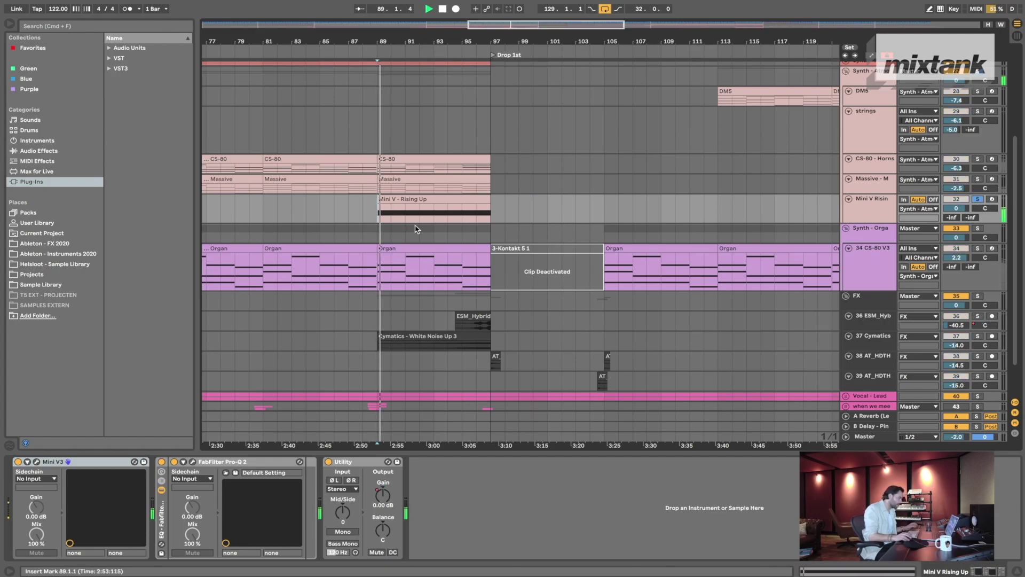
key("plus")
key("plus")
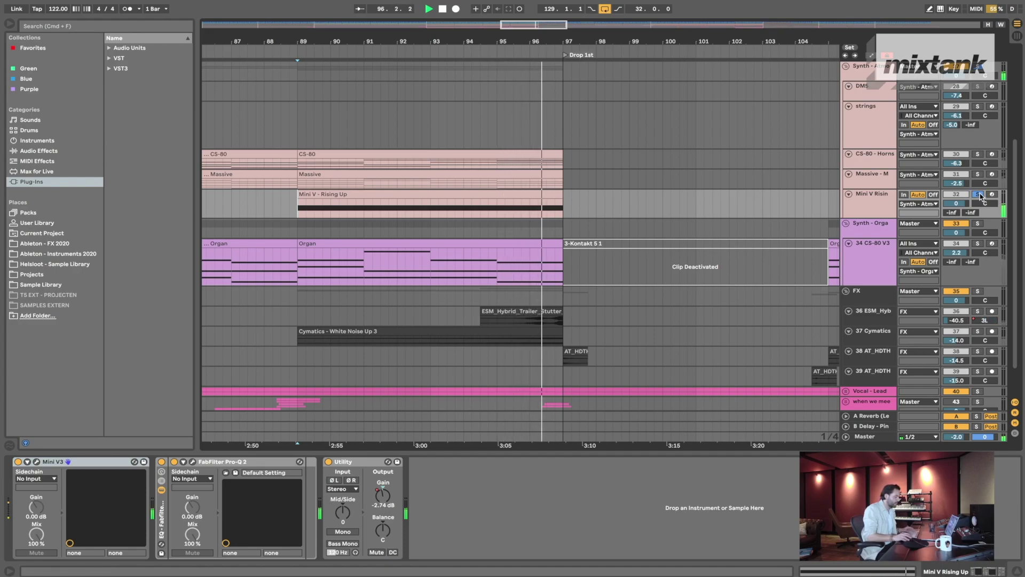
left_click(978, 194)
- Select bars 93.3 to 98.3 across the strings, CS-80 - Horns and Massive tracks and play the full mix around bar 93
left_click(430, 207)
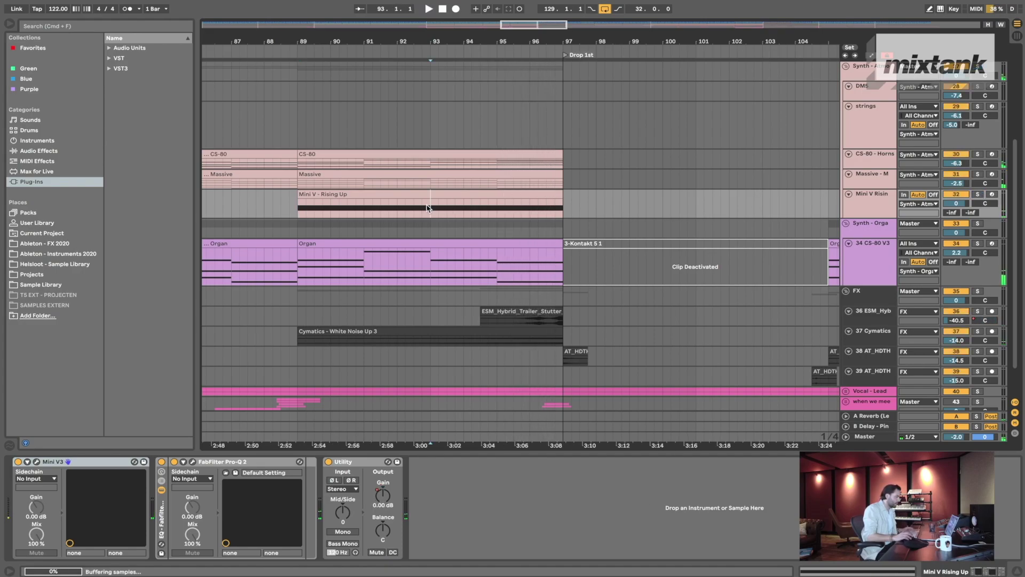
mouse_move(431, 135)
left_mouse_down()
mouse_move(558, 201)
mouse_move(443, 130)
mouse_move(611, 185)
left_mouse_up()
left_click(559, 200)
left_click(430, 130)
key("space")
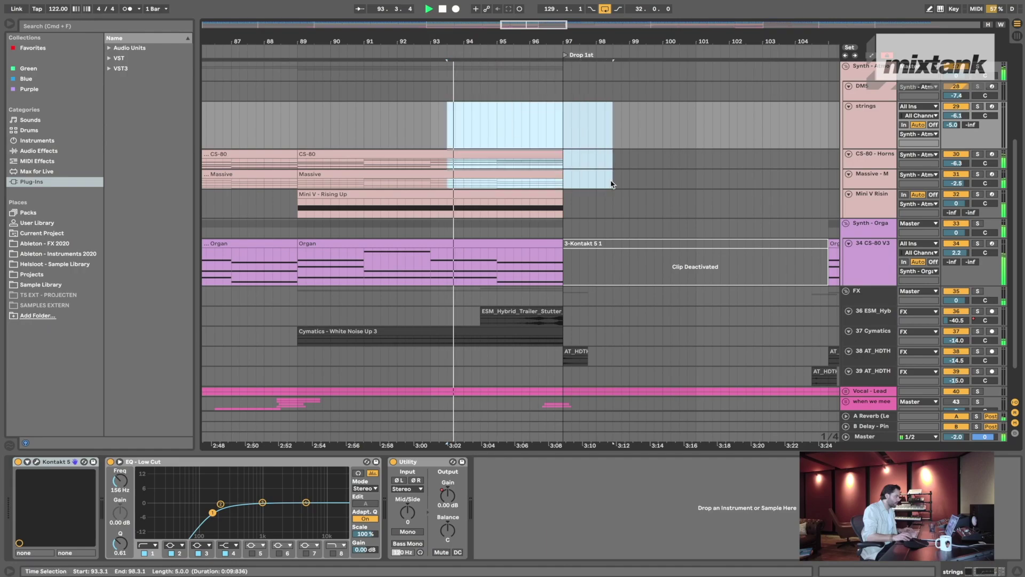
- Clear the time selection, then select and solo the Synth - Atmosphere group during playback
left_click(611, 185)
scroll(606, 167, "up", 3)
left_click(947, 118)
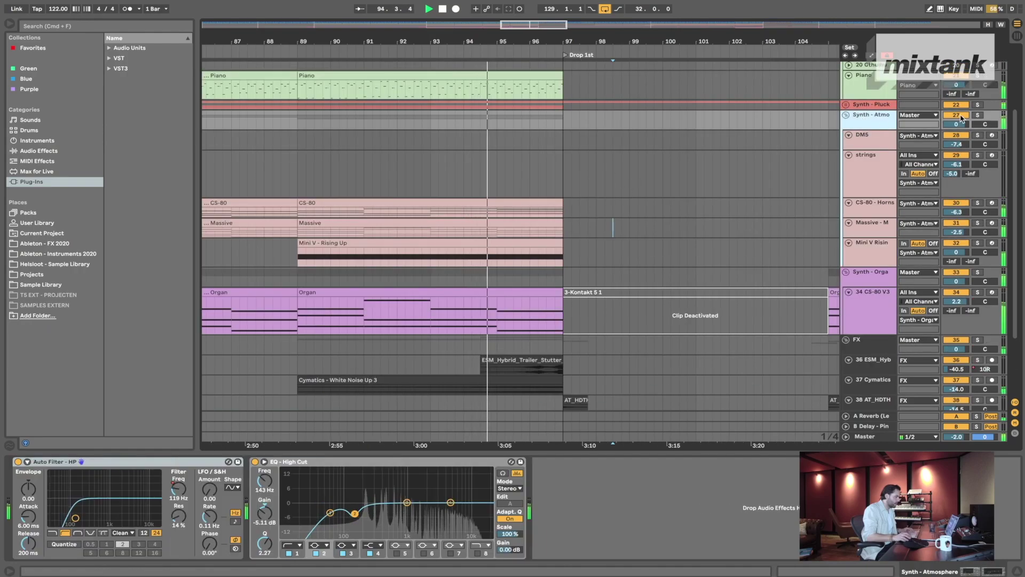
left_click(978, 115)
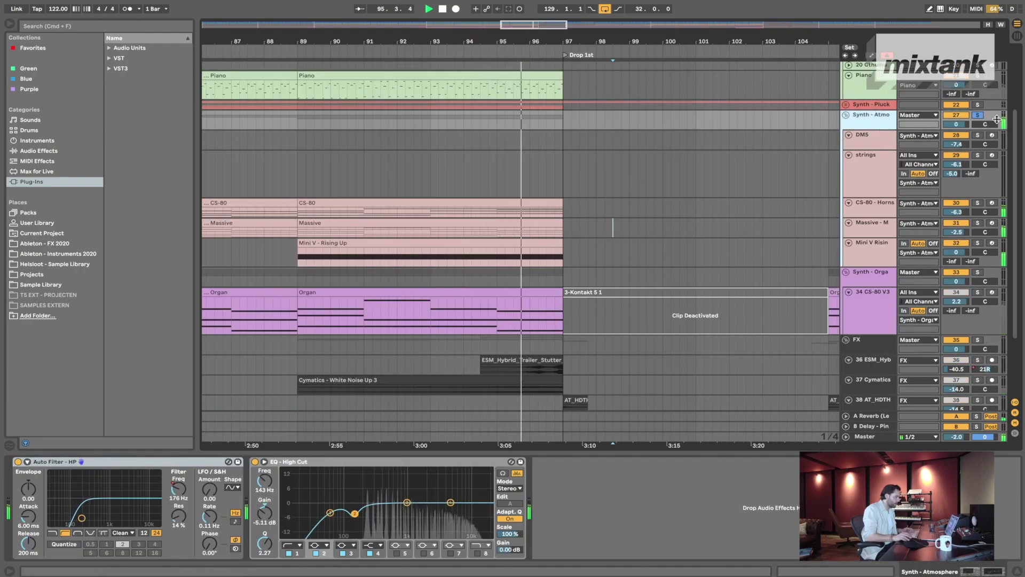
- End the soloed playback of the Synth - Atmosphere group and select the Mini V - Rising Up clip
left_click(978, 115)
key("space")
left_click(689, 230)
left_click(705, 230)
left_click(519, 244)
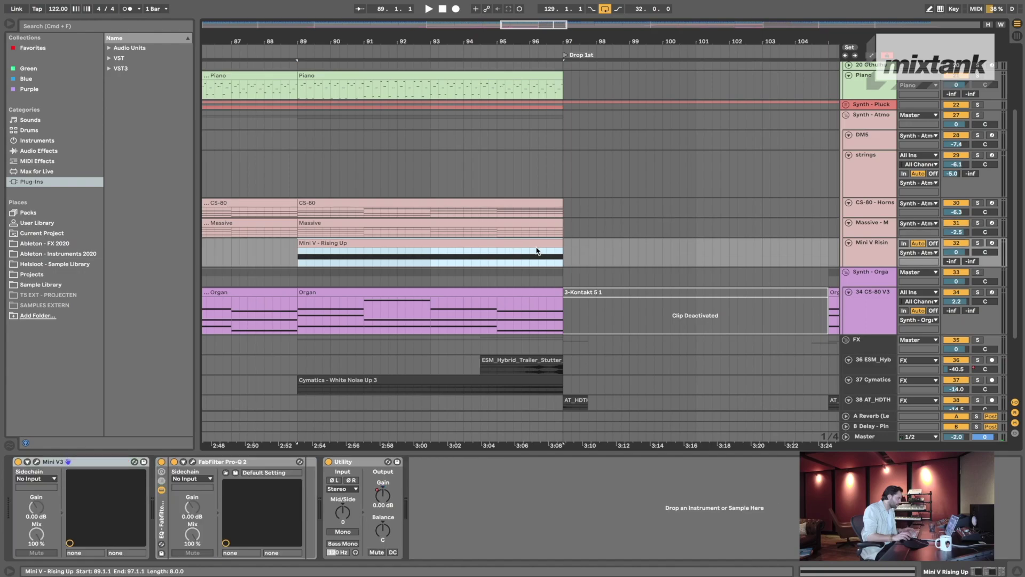
- Select bars 93 to 97 across the strings to Mini V Rising Up tracks and clear the selection
mouse_move(422, 185)
left_mouse_down()
mouse_move(606, 246)
mouse_move(435, 175)
left_mouse_up()
left_click_drag(434, 176, 564, 251)
left_click(602, 255)
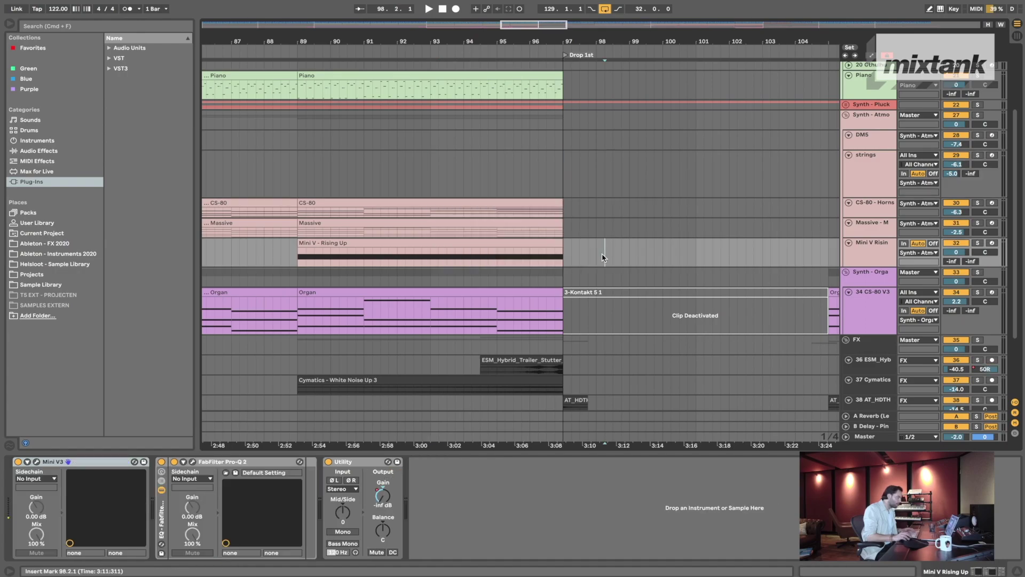
- Make the Massive and CS-80 - Horns tracks slightly taller so their notes are readable
left_click(878, 255)
left_click_drag(871, 237, 875, 247)
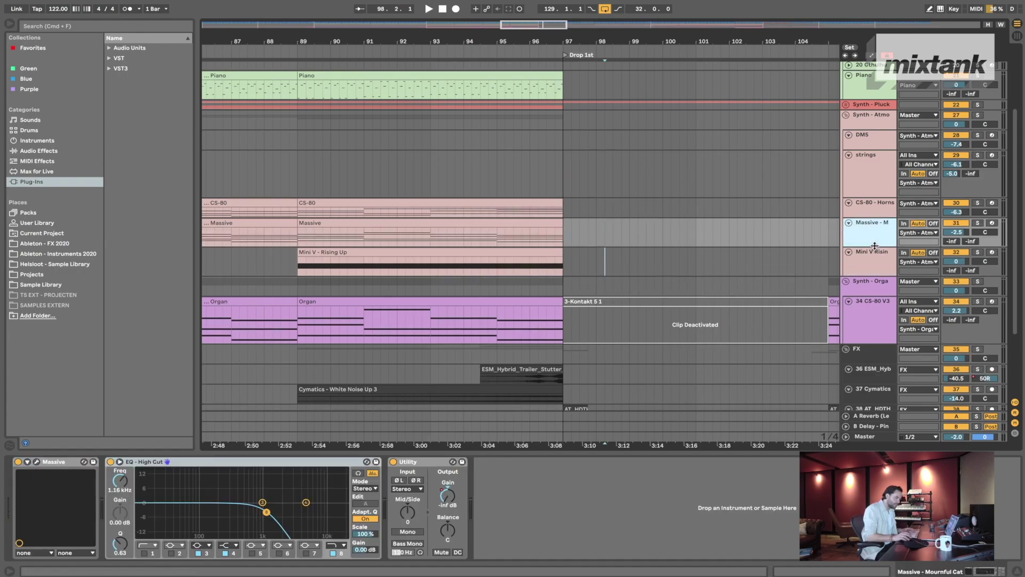
left_click(870, 218)
left_click(873, 224)
left_click(870, 215)
left_click(870, 219)
left_click(870, 214)
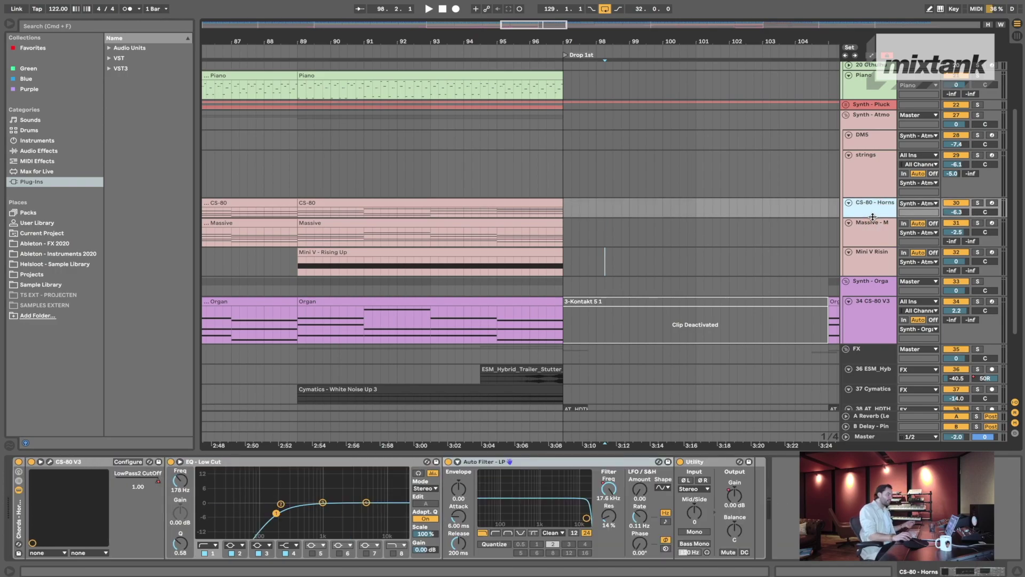
left_click_drag(873, 216, 873, 226)
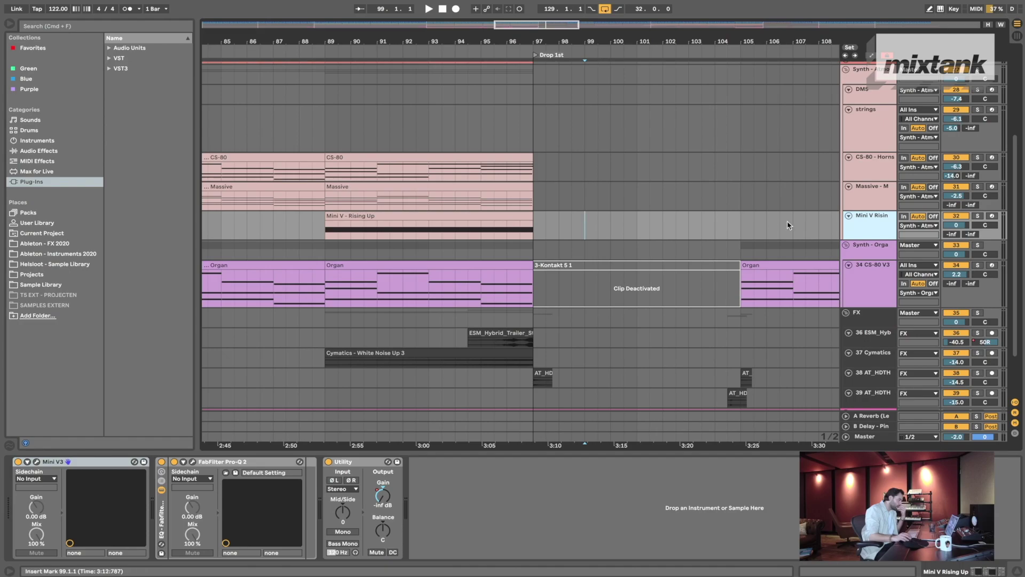
- Open the FabFilter Pro-Q 2 on the Mini V Rising Up track, examine its EQ curve and close it
left_click(273, 467)
left_click(121, 462)
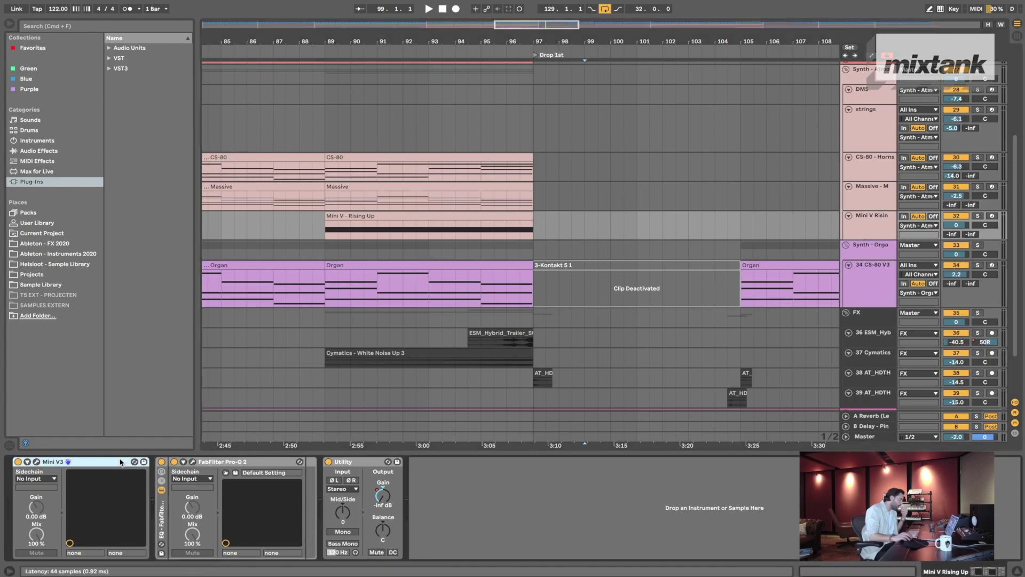
left_click(193, 463)
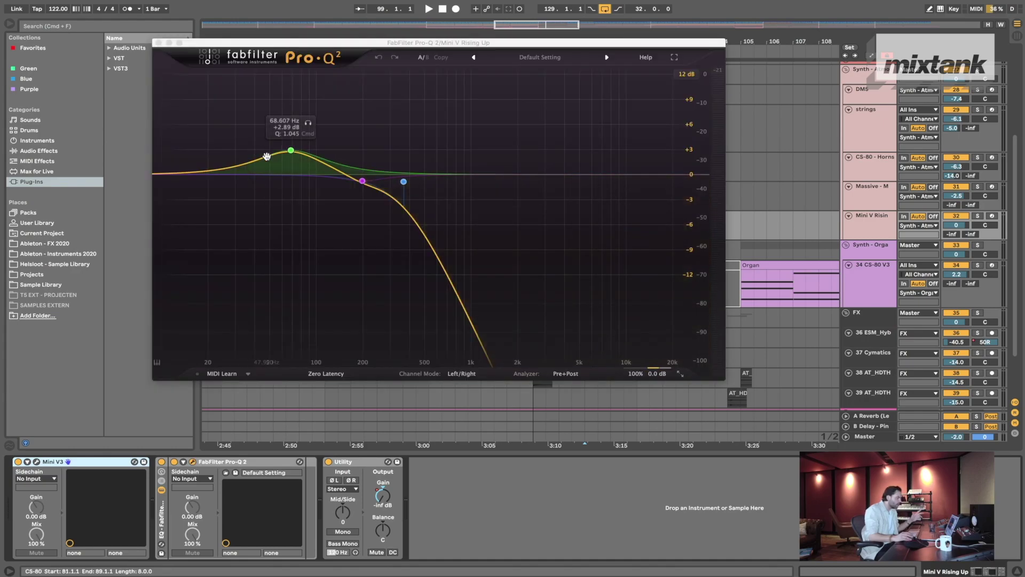
left_click_drag(383, 45, 487, 188)
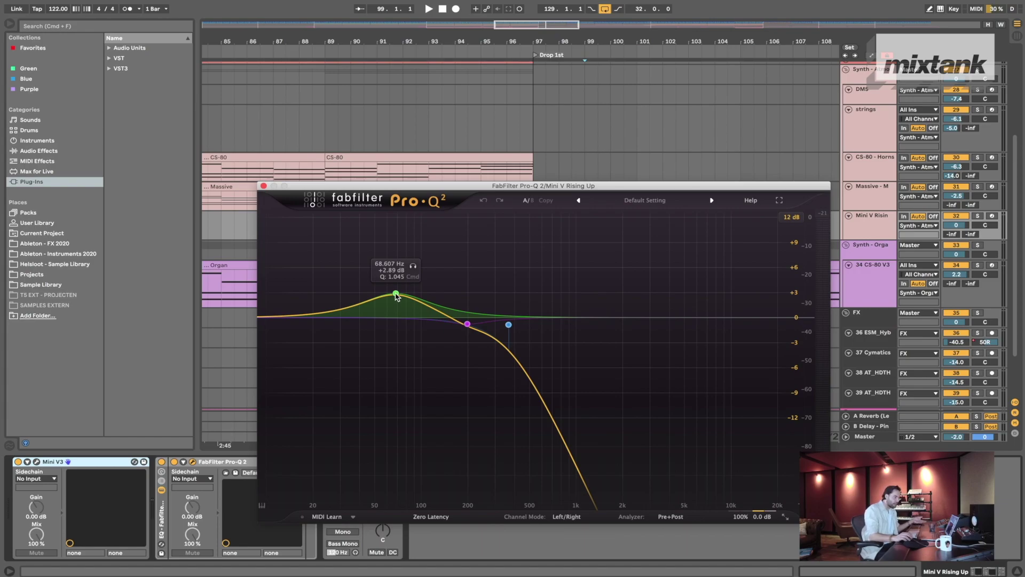
left_click_drag(481, 185, 480, 159)
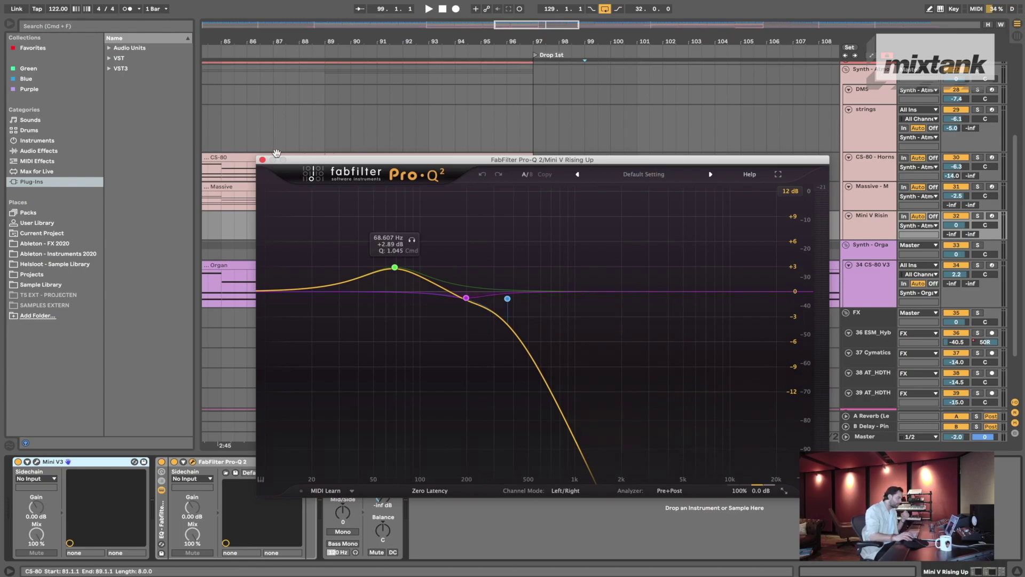
left_click(263, 159)
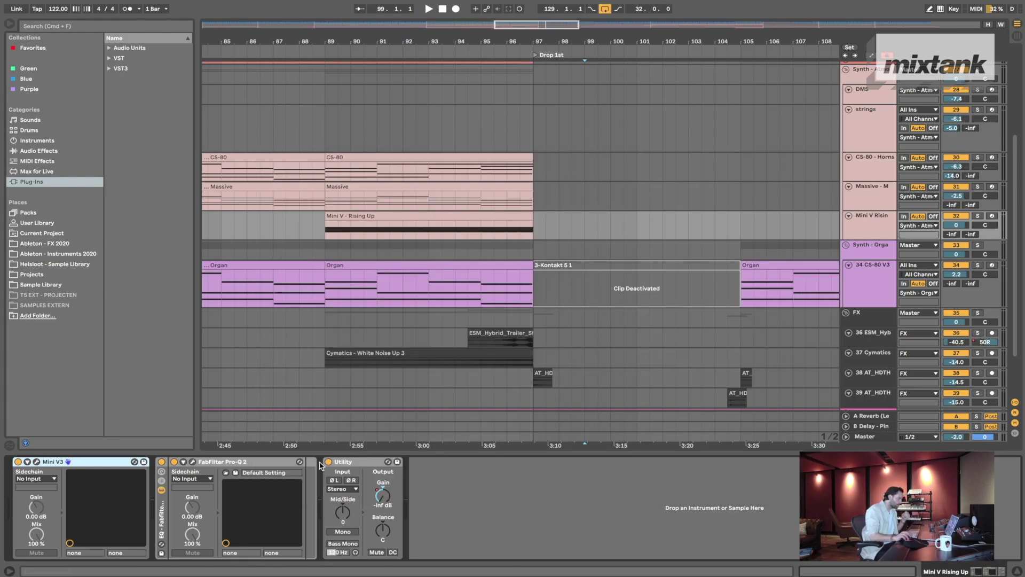
- Show the automation lanes and examine the Utility gain automation on the Mini V Rising Up track around Drop 1st
left_click(366, 468)
key("a")
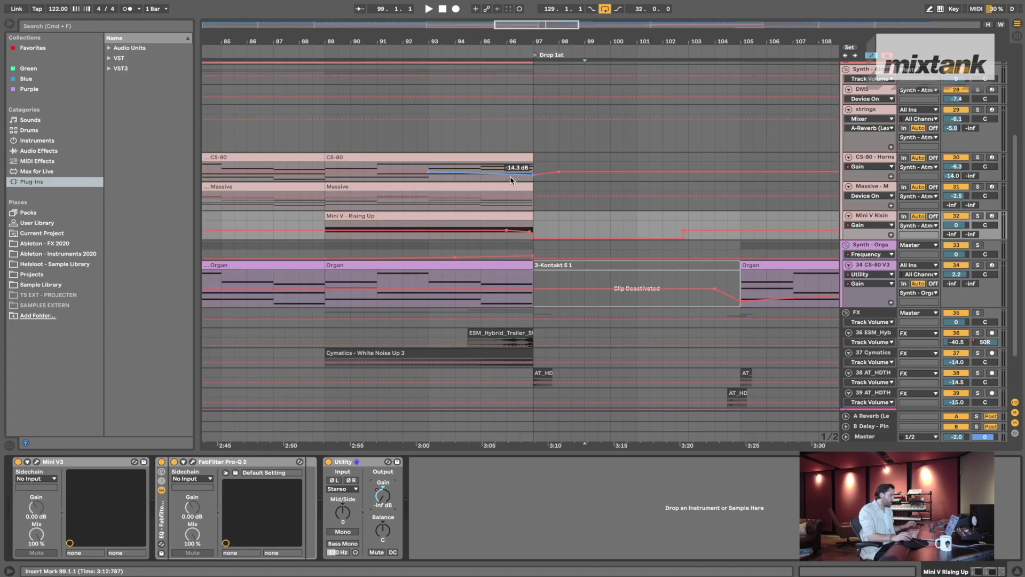
scroll(523, 240, "right", 3)
scroll(526, 241, "down", 4)
scroll(523, 238, "right", 5)
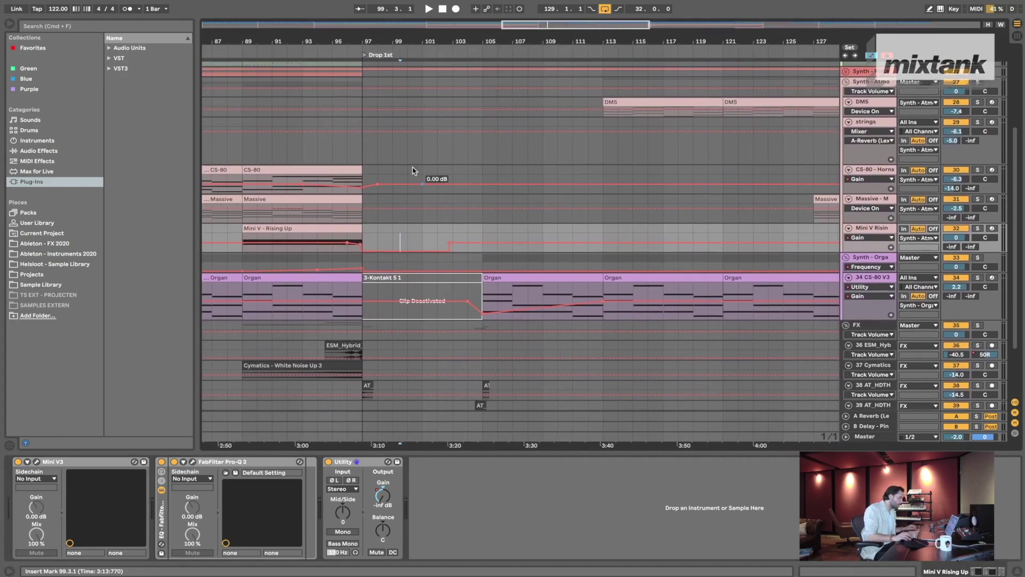
left_click(418, 154)
left_click(878, 232)
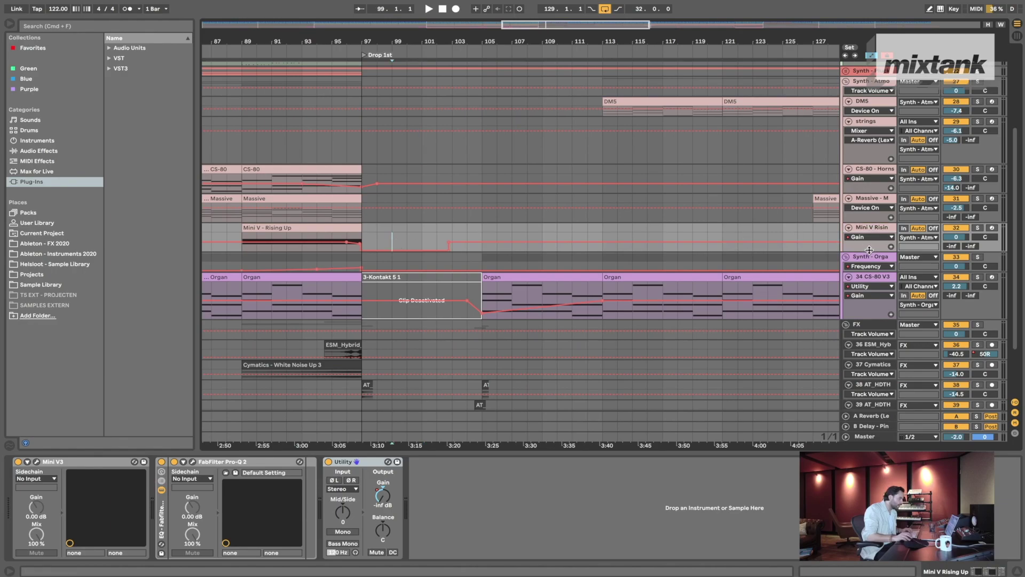
- Make the Mini V Rising Up track much taller and hide the automation lanes
left_click_drag(869, 250, 870, 286)
scroll(478, 254, "down", 5)
left_click(475, 242)
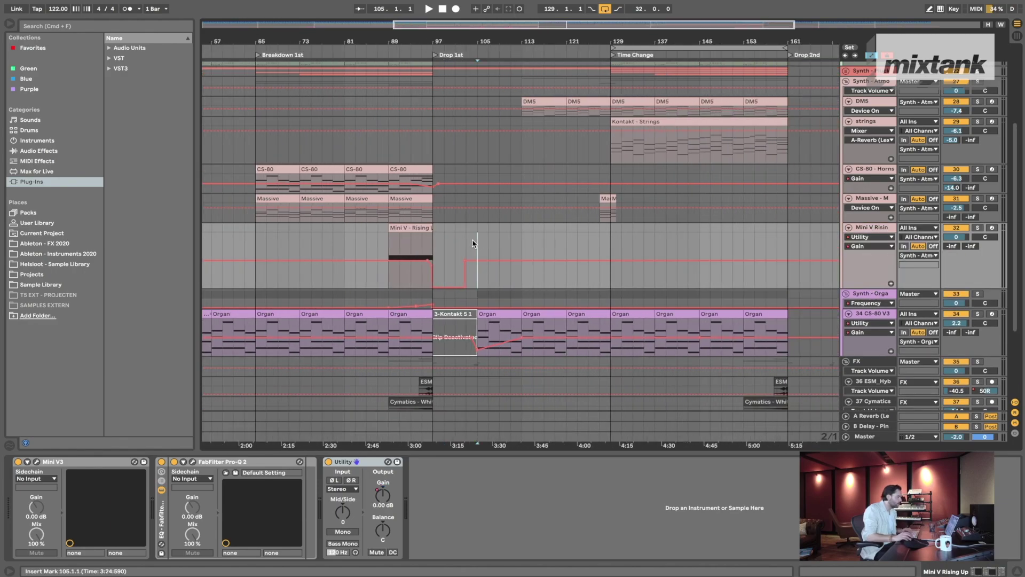
key("a")
- Show the DM5 track's devices and examine where its clips lie between Drop 1st and the Time Change section
scroll(422, 225, "up", 3)
scroll(422, 225, "right", 1)
left_click(881, 196)
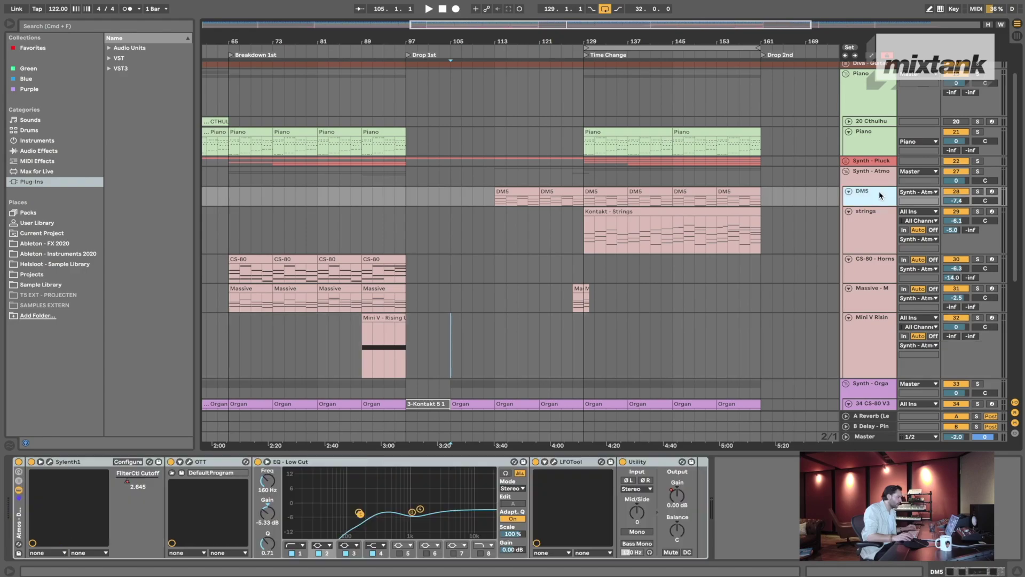
left_click(479, 219)
scroll(479, 219, "right", 10)
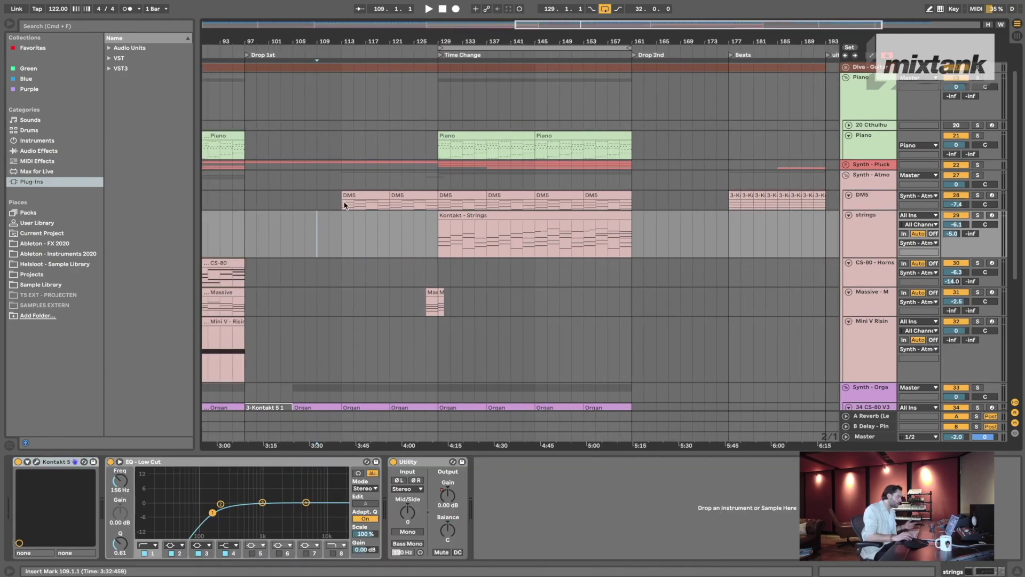
left_click(345, 206)
scroll(346, 207, "left", 5)
left_click_drag(316, 197, 463, 229)
left_click(464, 230)
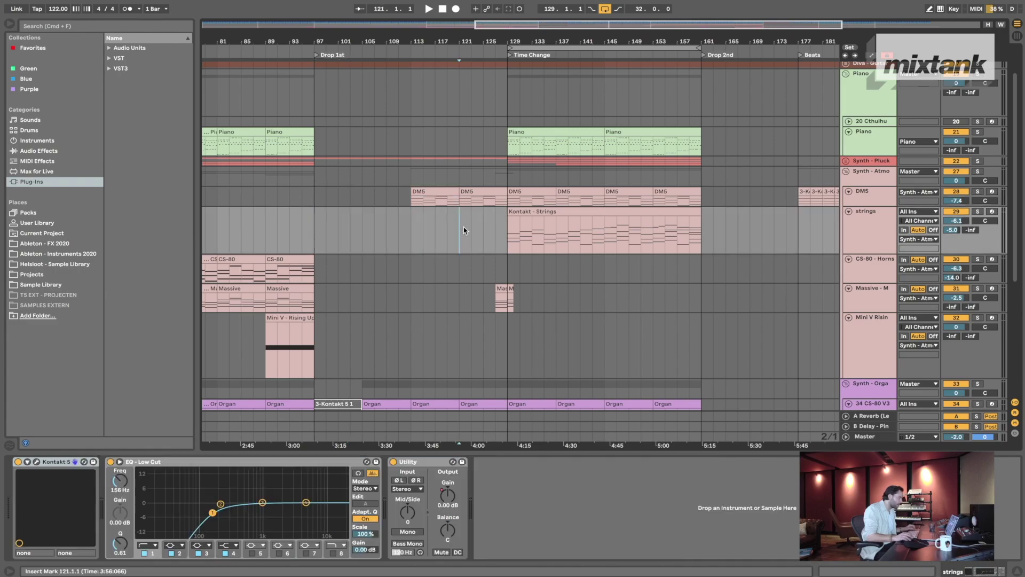
- Solo the DM5 track and make it taller with the view focused on bar 129
left_click(868, 195)
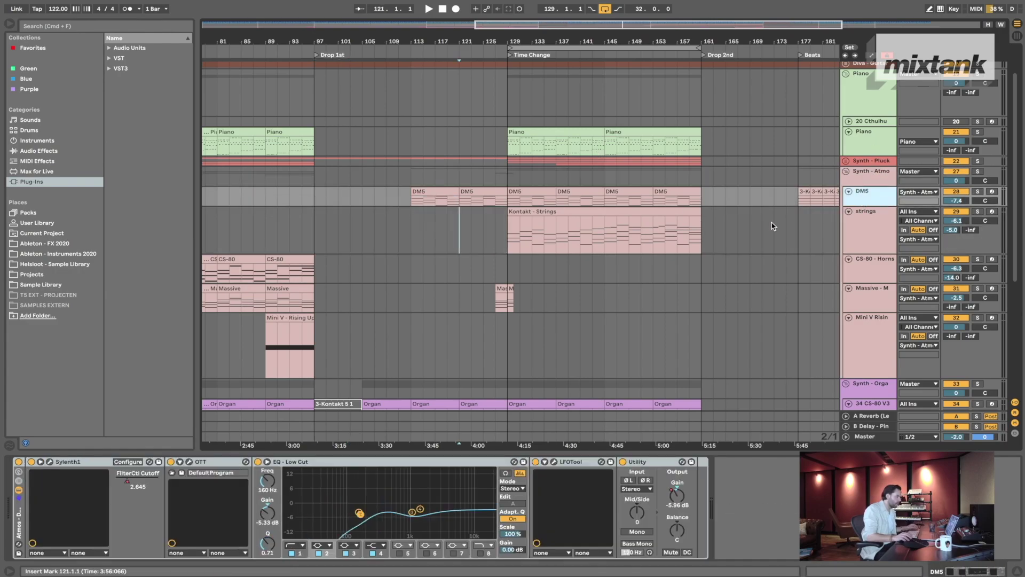
left_click(976, 193)
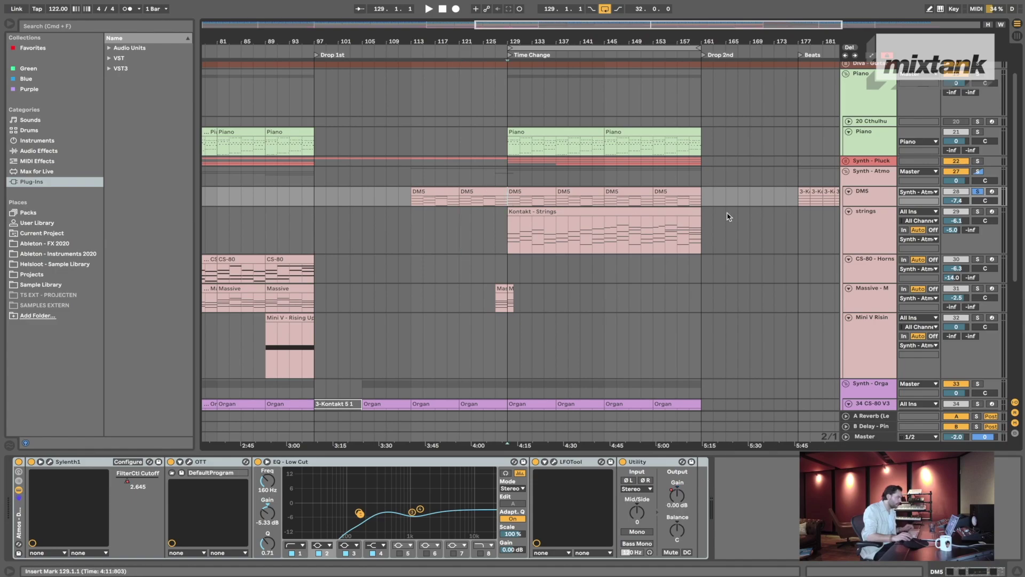
scroll(595, 192, "up", 5)
scroll(484, 189, "right", 2)
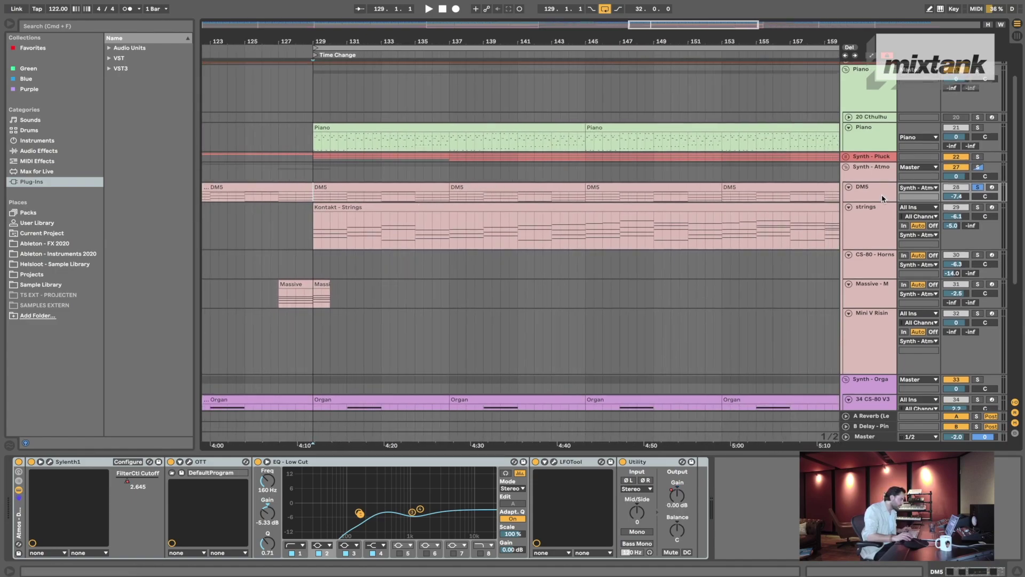
left_click_drag(877, 200, 878, 228)
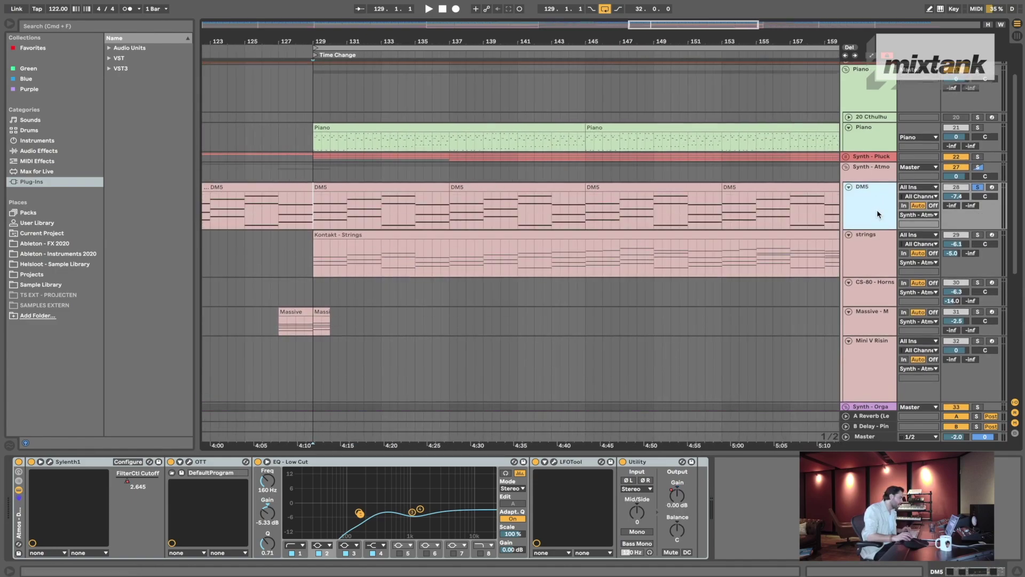
- Select bars 129 to 137 on the DM5 track and examine the chord pattern
left_click(389, 191)
scroll(308, 203, "up", 5)
scroll(311, 202, "right", 2)
left_click(310, 202)
left_click_drag(274, 200, 623, 199)
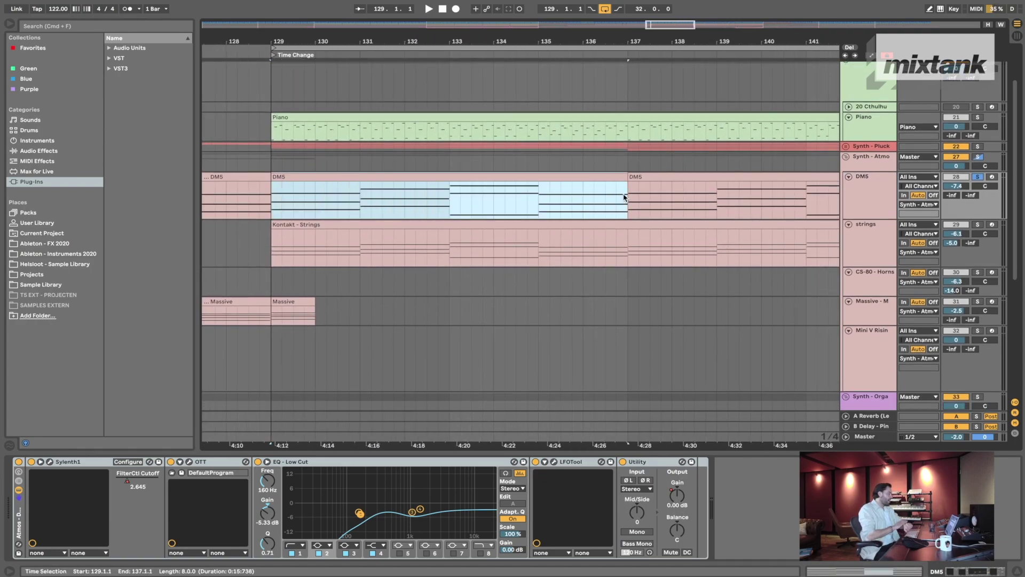
scroll(603, 193, "down", 5)
scroll(558, 190, "right", 4)
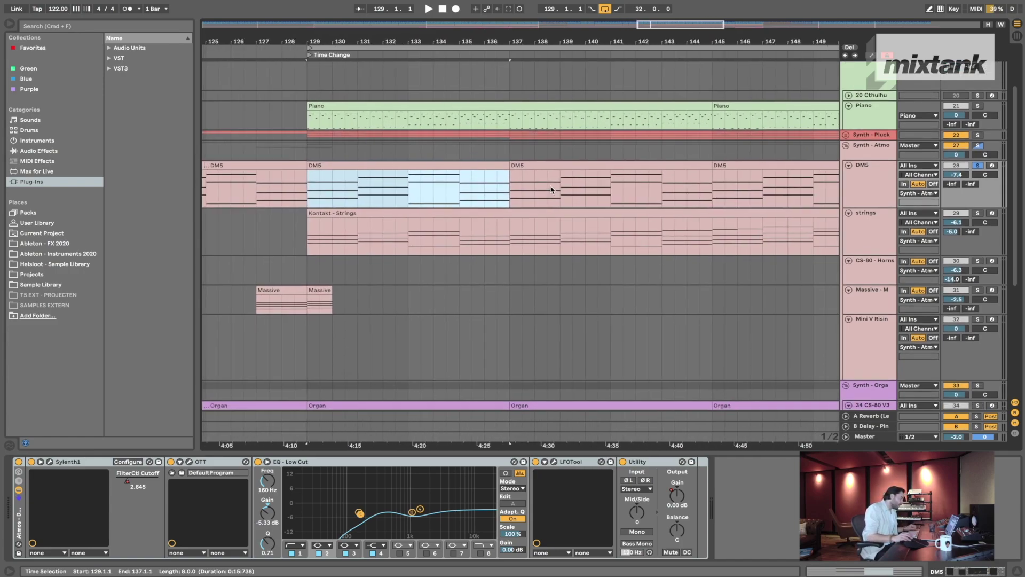
- Consolidate the two DM5 clips from bar 129 to bar 145 into a single clip
left_click(554, 166)
scroll(554, 171, "down", 3)
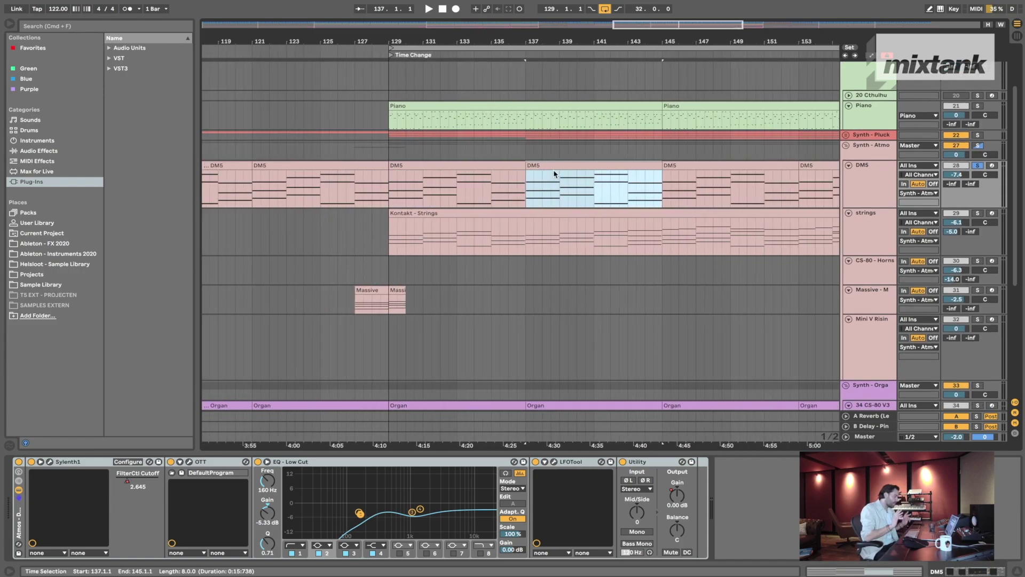
scroll(498, 165, "right", 3)
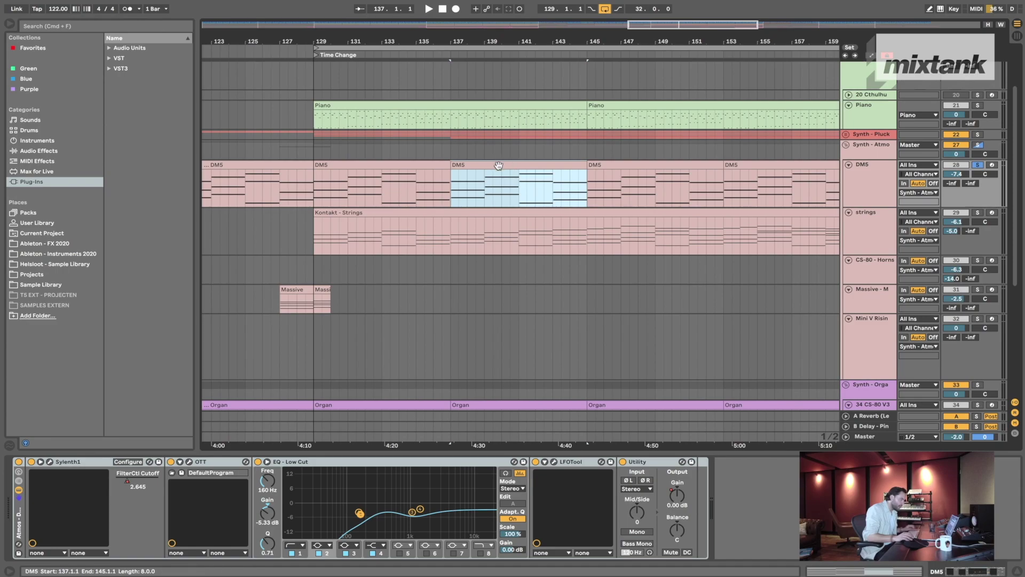
left_click(415, 165, "shift")
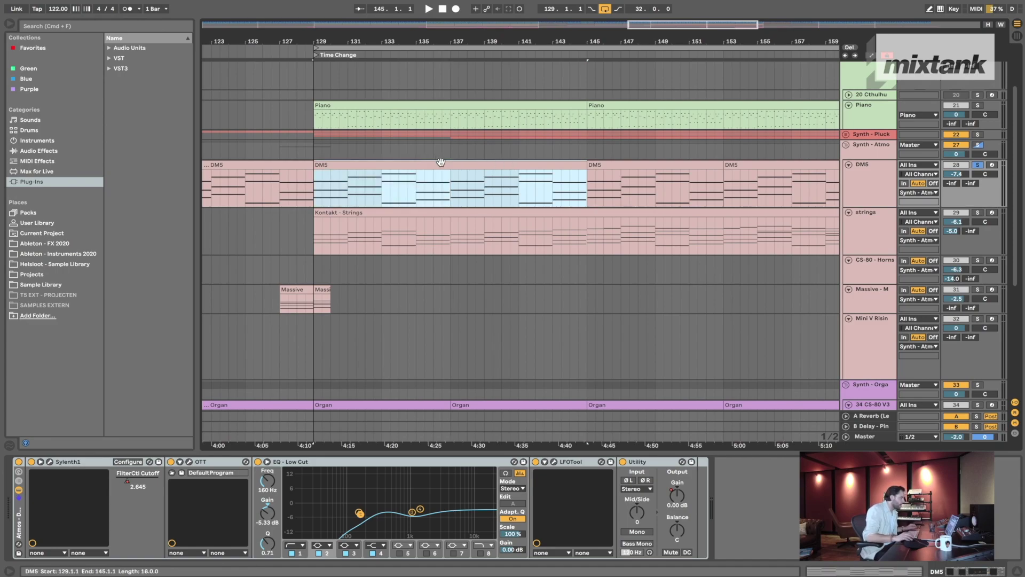
- Play the soloed DM5 track from bar 129, the start of the Time Change section
left_click(435, 152)
left_click_drag(316, 157, 585, 188)
left_click(584, 188)
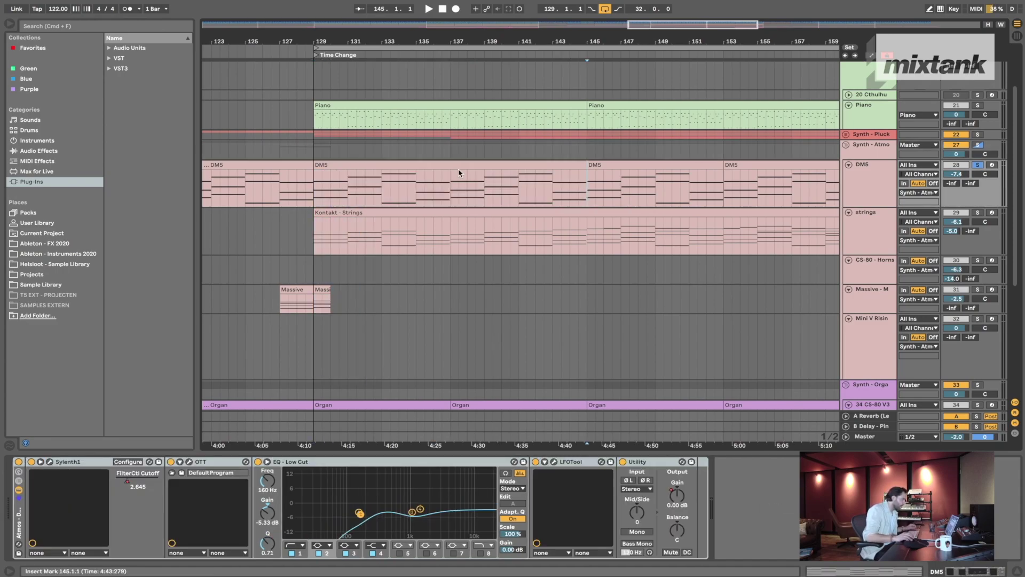
left_click(458, 166)
left_click(314, 191)
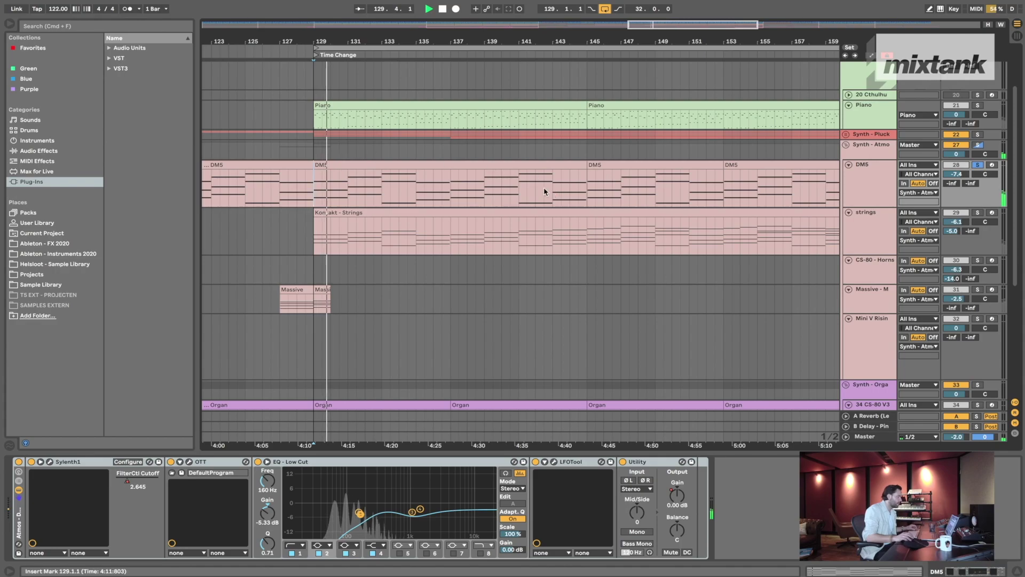
scroll(545, 188, "up", 3)
left_click(864, 188)
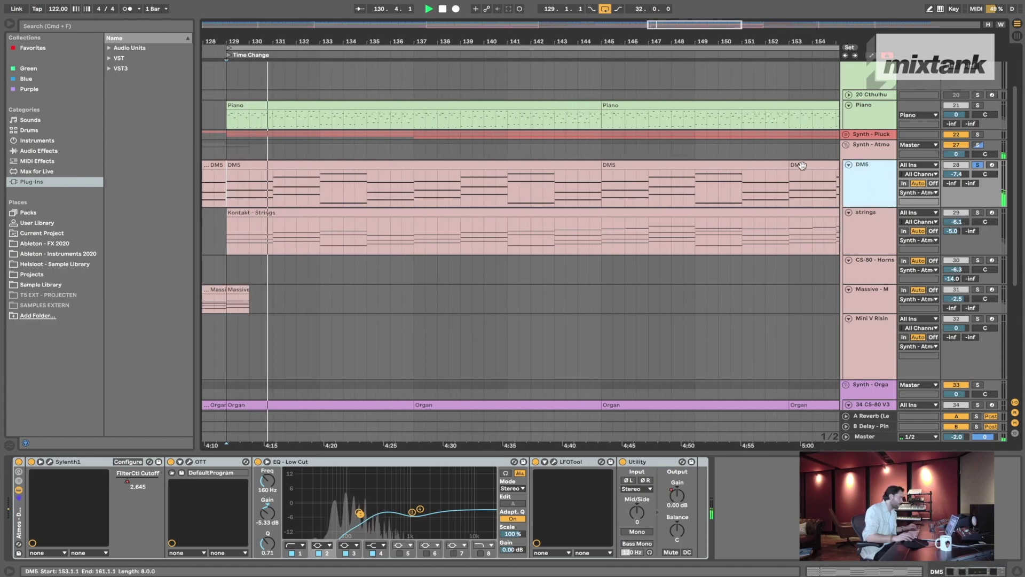
left_click(602, 193)
scroll(602, 193, "down", 5)
scroll(602, 193, "right", 5)
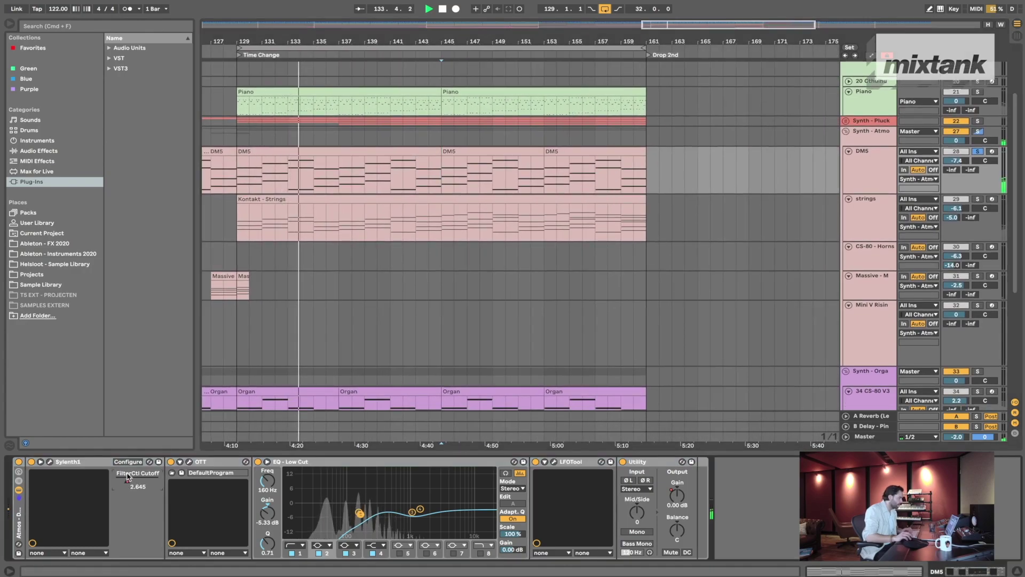
- Show the automation lanes and play the DM5 track from bar 157 to hear its Sylenth1 filter cutoff automation
key("a")
left_click(596, 192)
key("space")
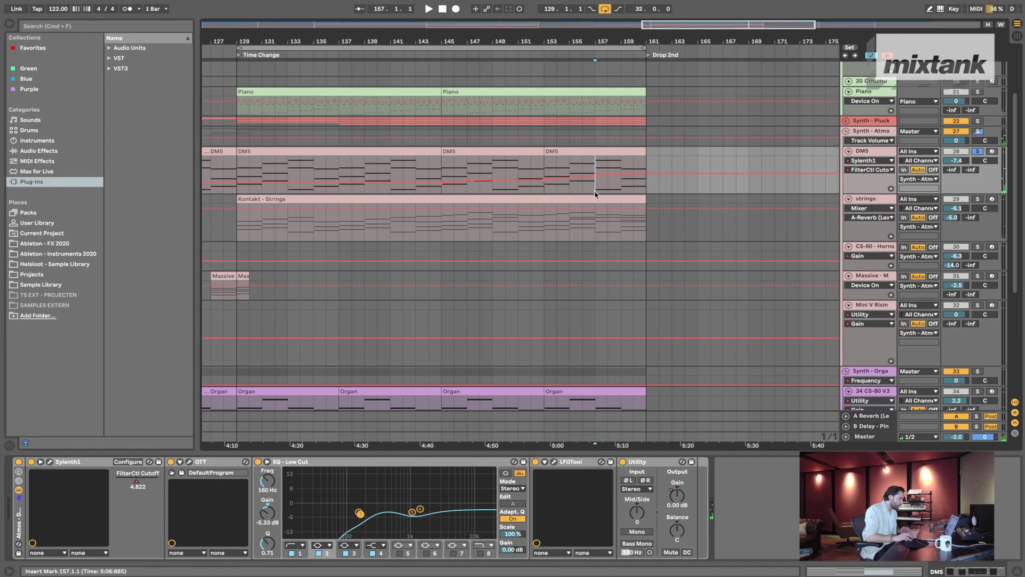
key("space")
scroll(609, 184, "right", 5)
scroll(479, 185, "up", 3)
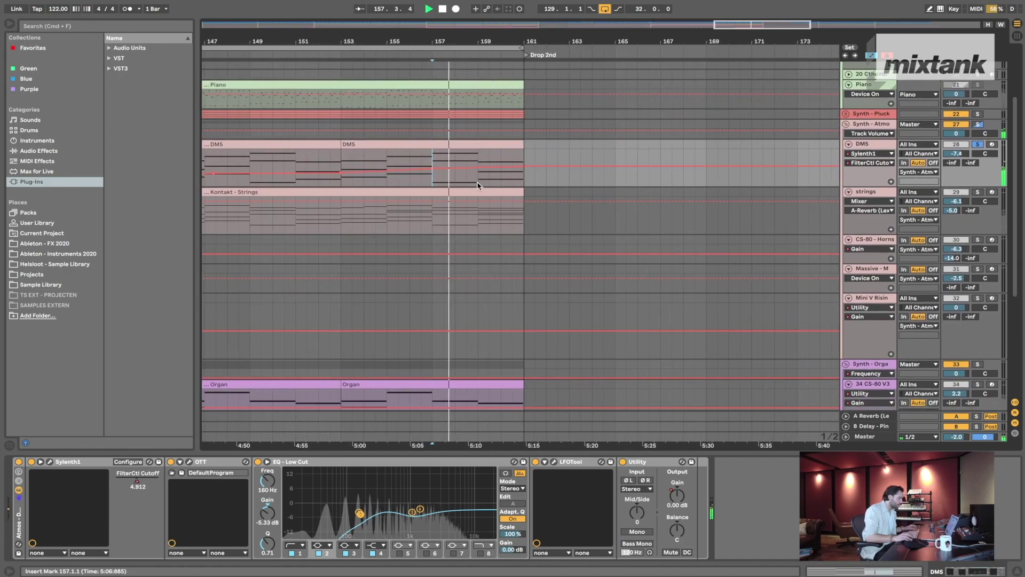
scroll(479, 185, "down", 4)
scroll(570, 157, "left", 5)
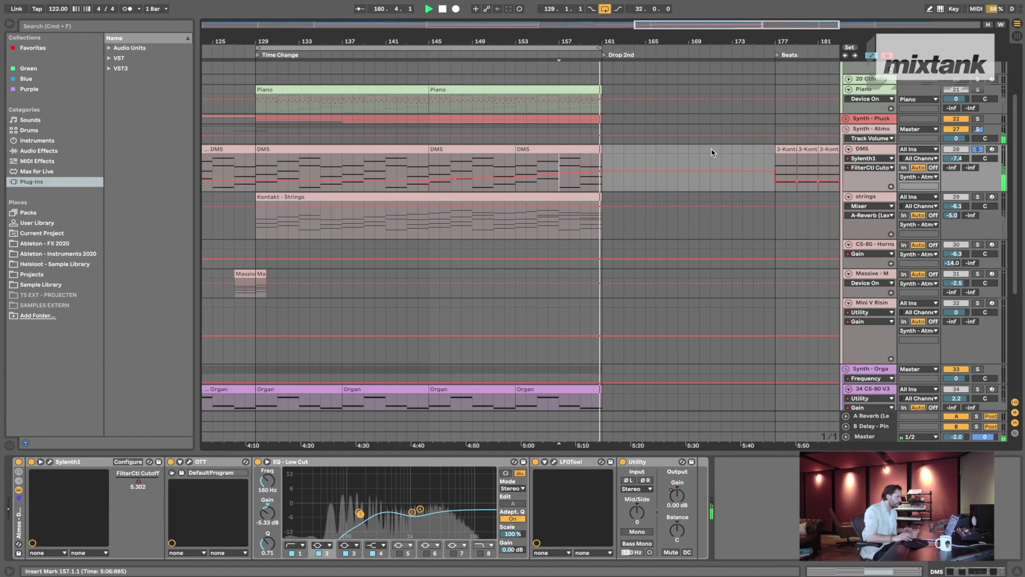
- Hide the automation lanes and stop the playback
key("a")
left_click(658, 173)
key("space")
- Select the Sylenth1 device on the DM5 track
left_click(850, 171)
scroll(529, 87, "left", 2)
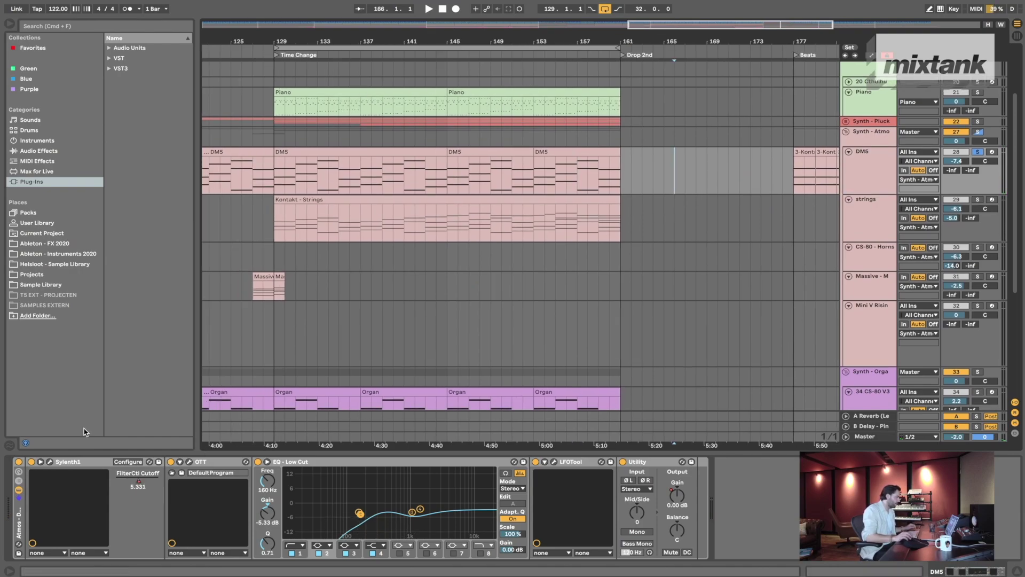
left_click(56, 463)
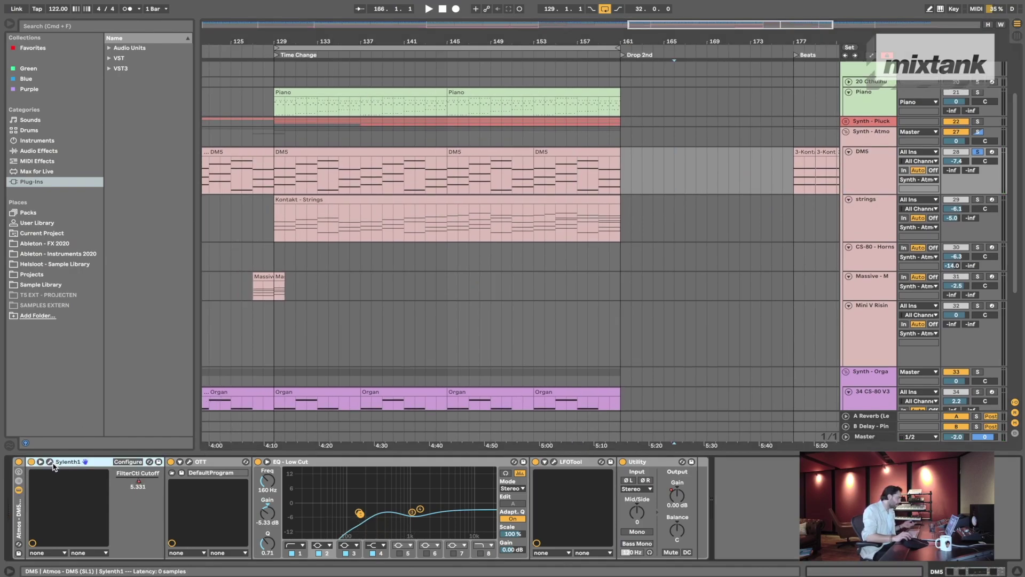
- Open the Sylenth1 window on the DM5 track and position it so all its controls can be examined
left_click(51, 463)
left_click_drag(402, 45, 500, 92)
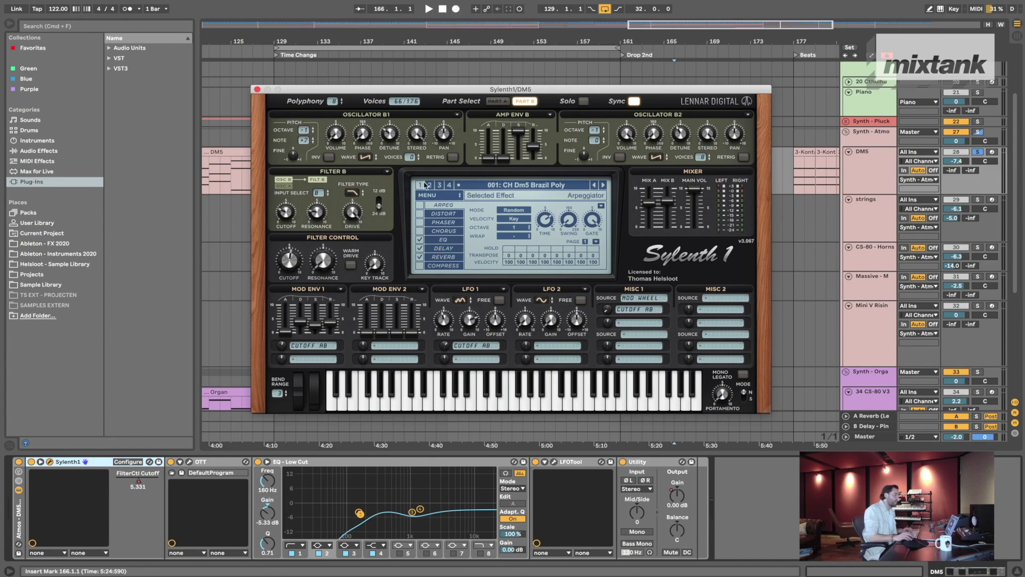
left_click_drag(528, 89, 542, 71)
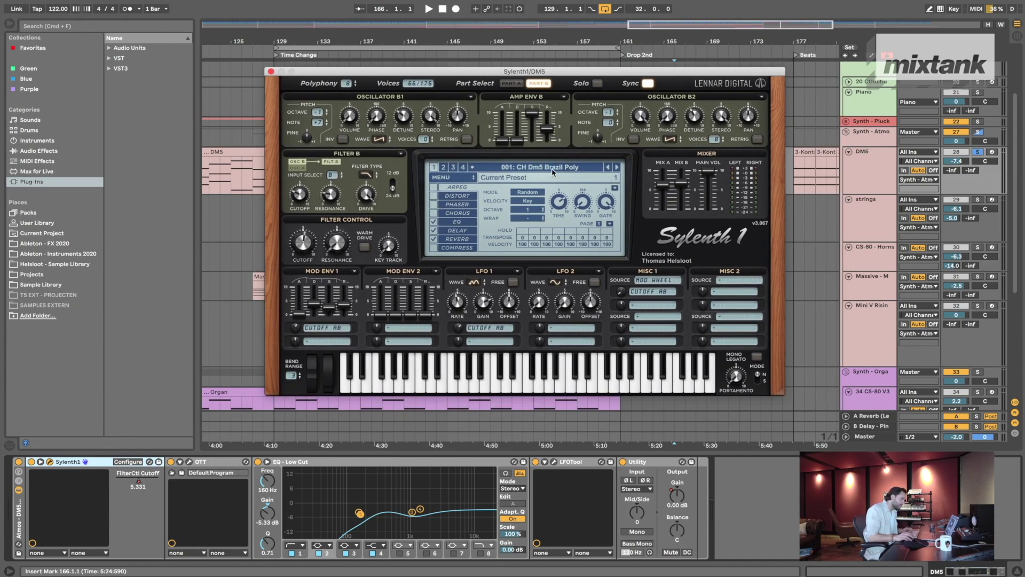
left_click_drag(521, 75, 502, 184)
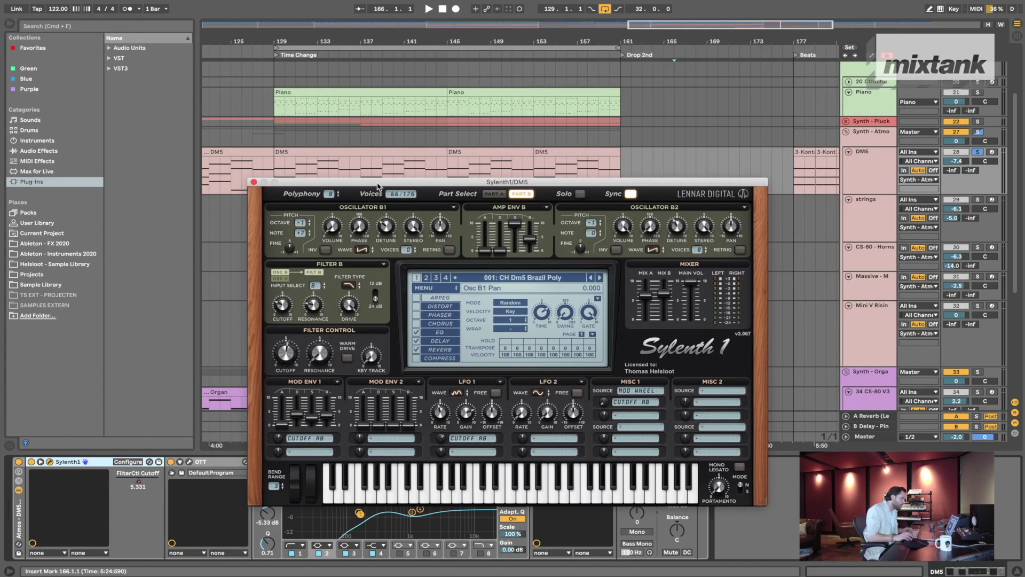
left_click_drag(377, 186, 346, 109)
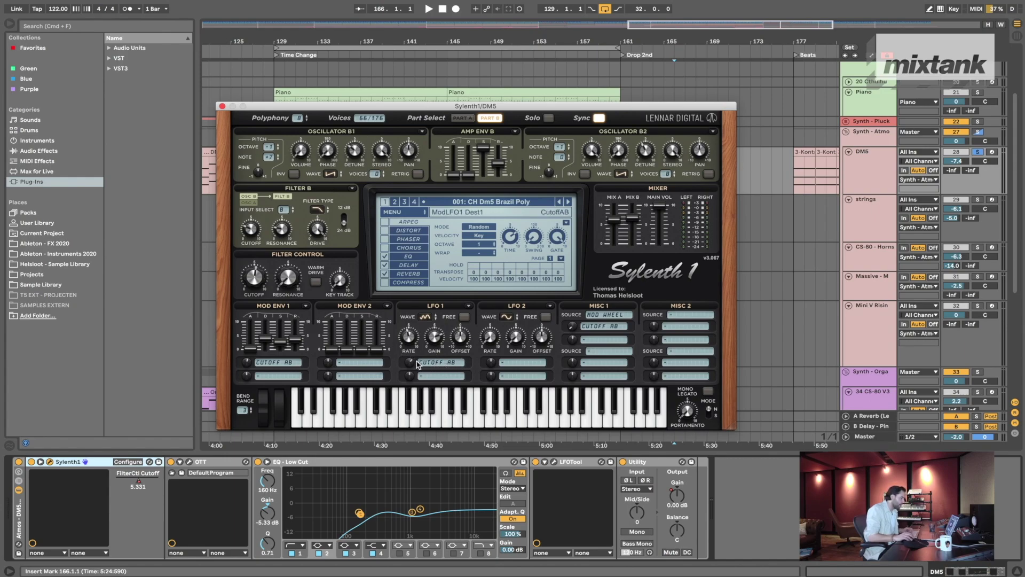
- Examine LFO 1's Cutoff AB modulation in Sylenth1 and its list of available waveforms
left_click(440, 365)
left_click(443, 358)
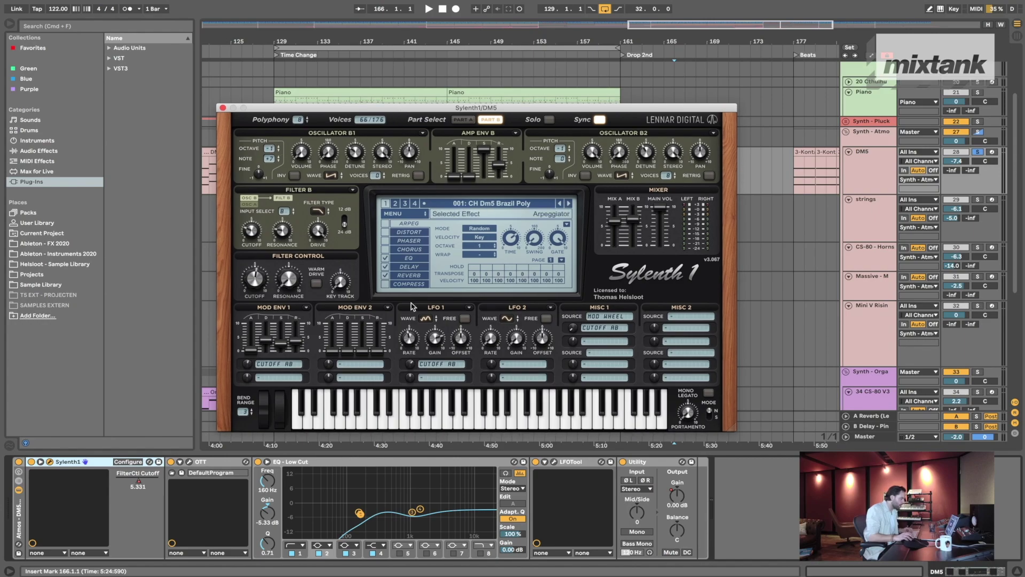
left_click(425, 318)
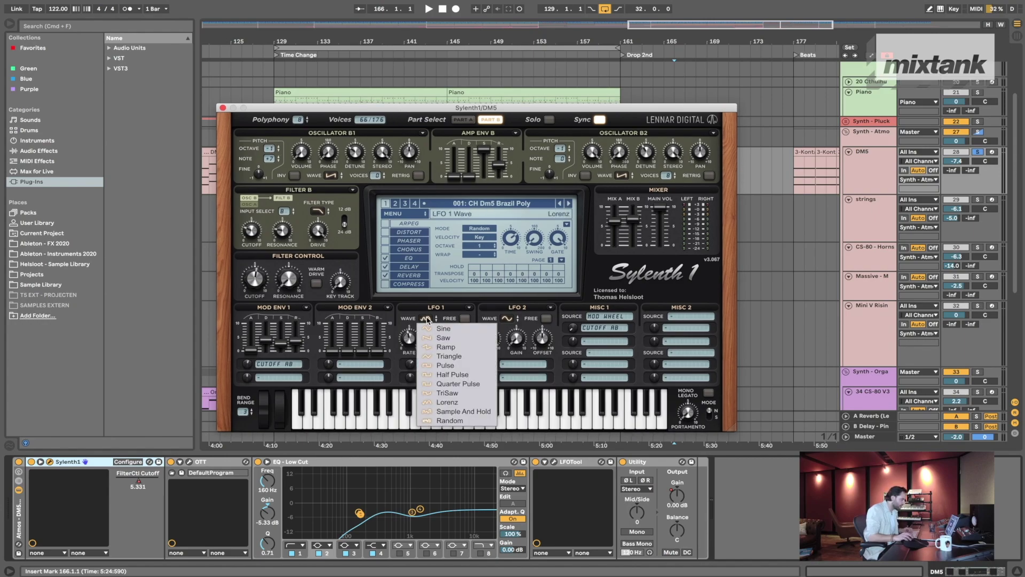
left_click(427, 319)
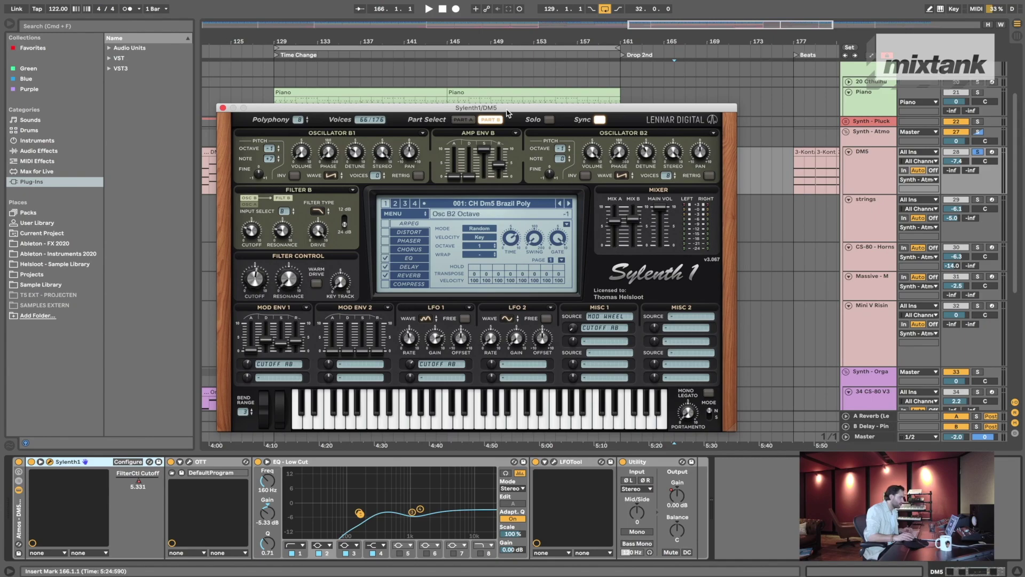
- Move the Sylenth1 window off the DM5 clips and play the soloed track from bar 153
left_click_drag(508, 113, 635, 308)
left_click(447, 222)
left_click(446, 182)
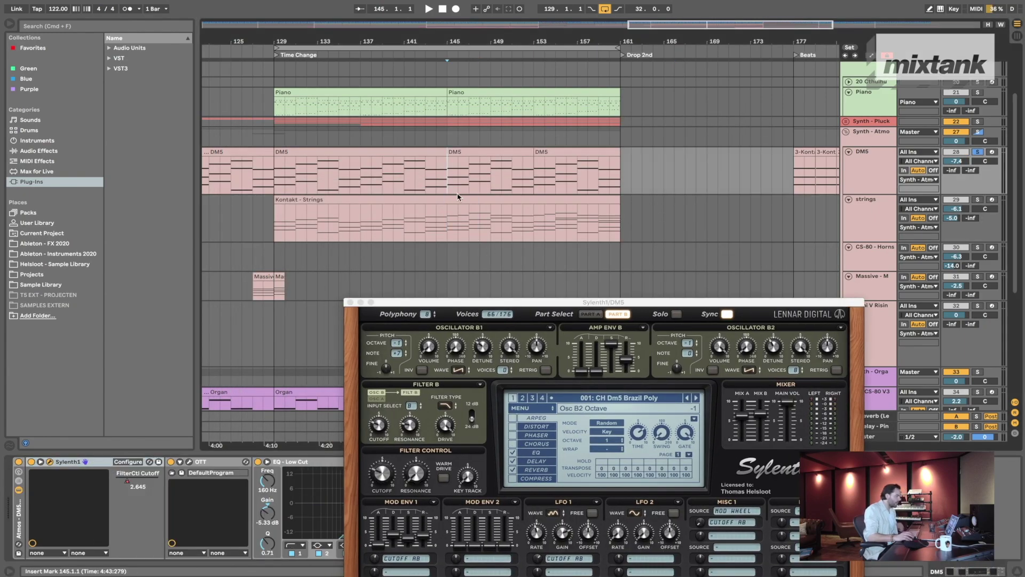
left_click(875, 170)
left_click(441, 176)
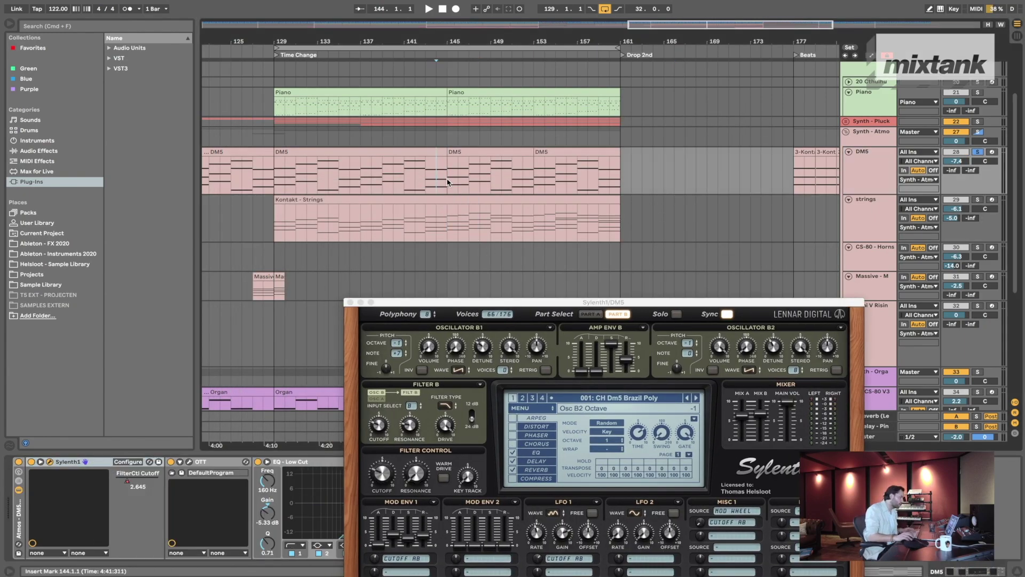
left_click(534, 181)
key("space")
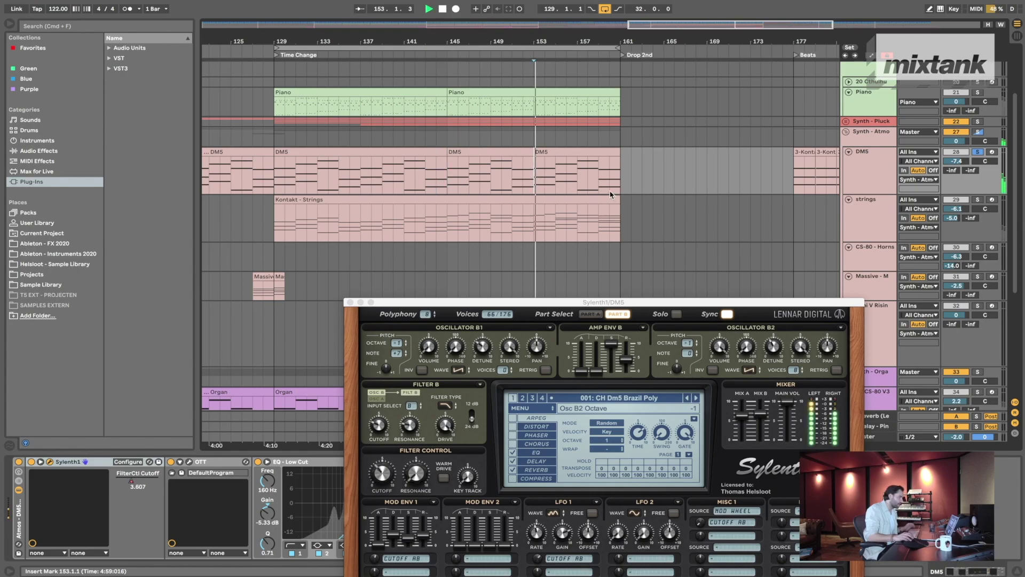
- Bring the whole Sylenth1 window back into view and examine LFO 1's Cutoff AB modulation amount during playback
key("plus")
scroll(552, 181, "down", 2)
left_click_drag(570, 303, 529, 142)
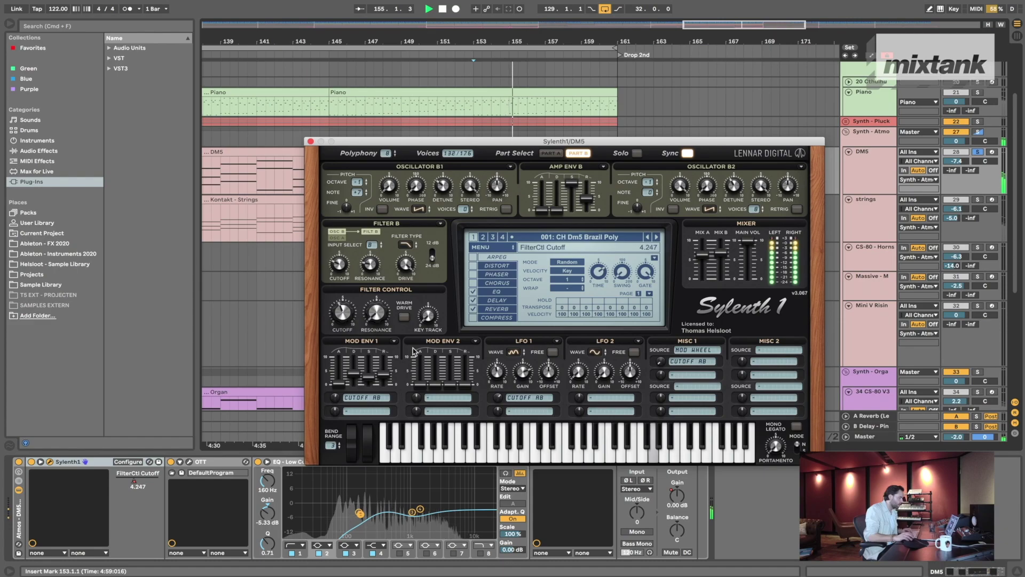
left_click_drag(498, 397, 500, 329)
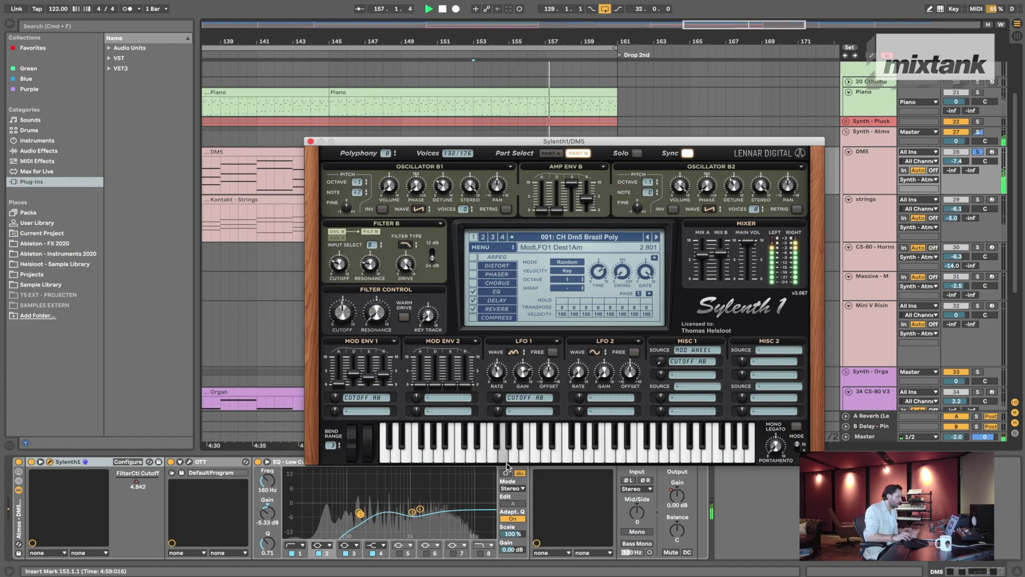
- Close the Sylenth1 window and stop the playback, placing the insert marker at bar 153 on the DM5 track
left_click(311, 142)
left_click(662, 185)
left_click(486, 182)
key("space")
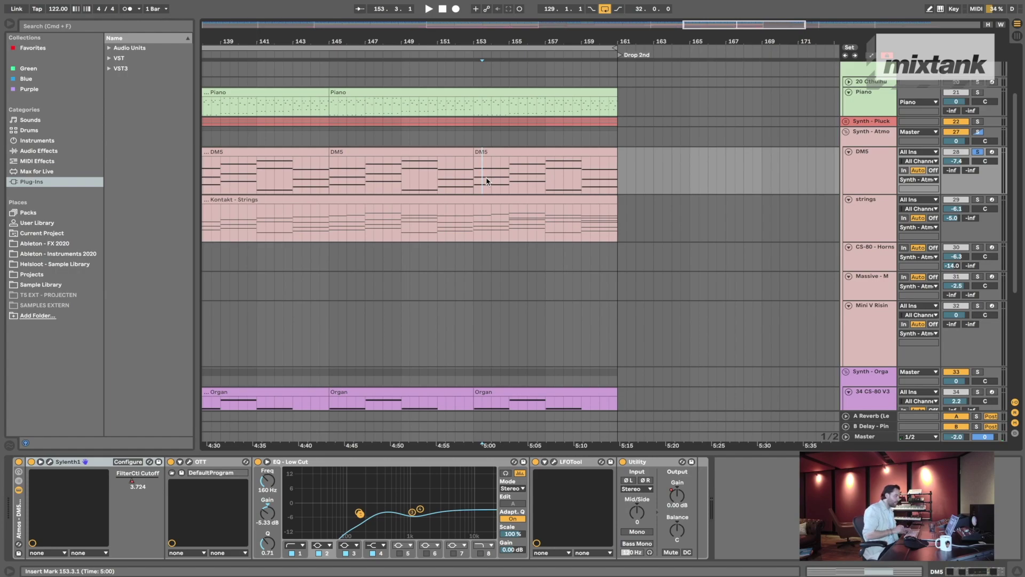
left_click(698, 173)
left_click(510, 181)
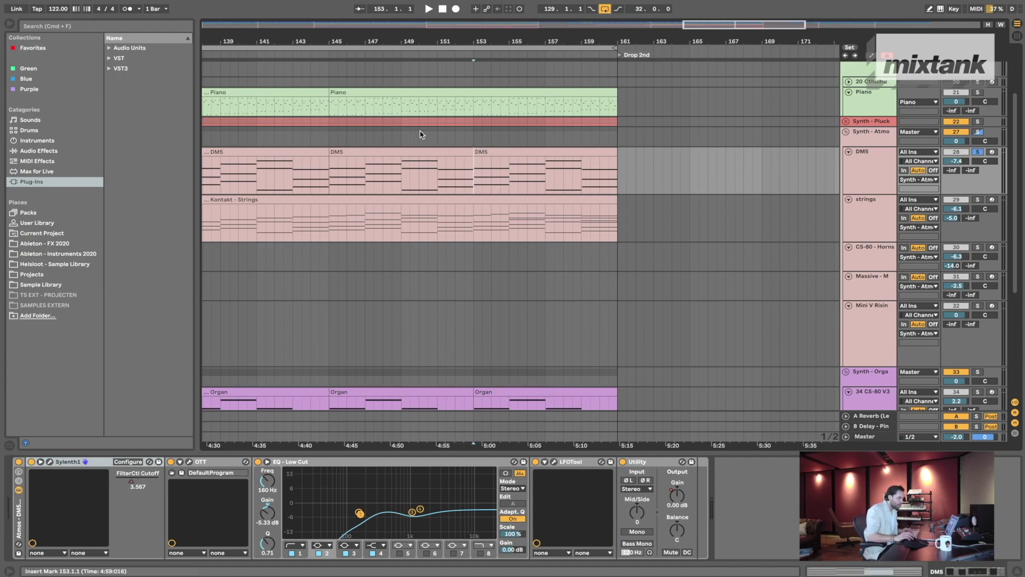
left_click(977, 153)
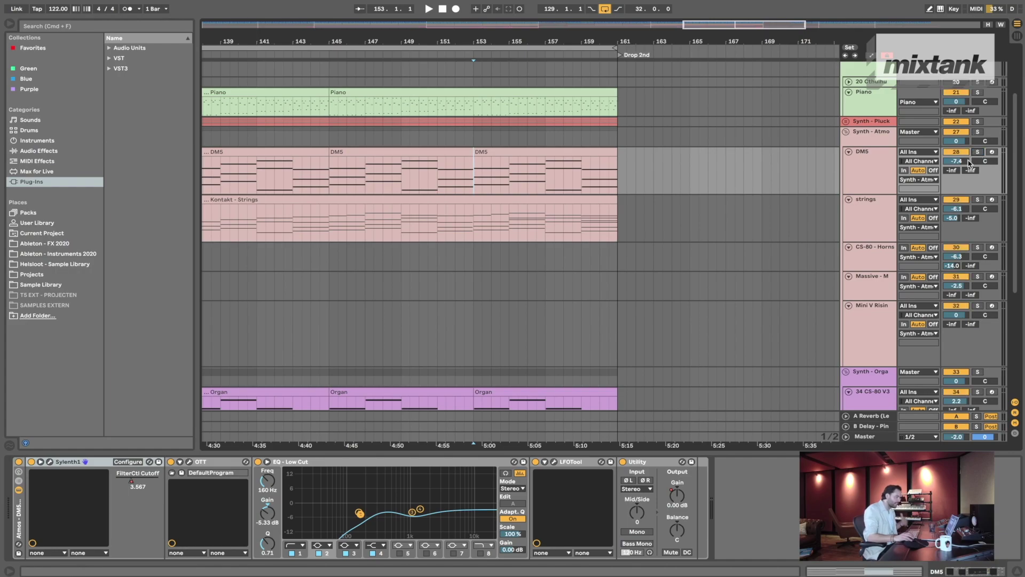
left_click(321, 181)
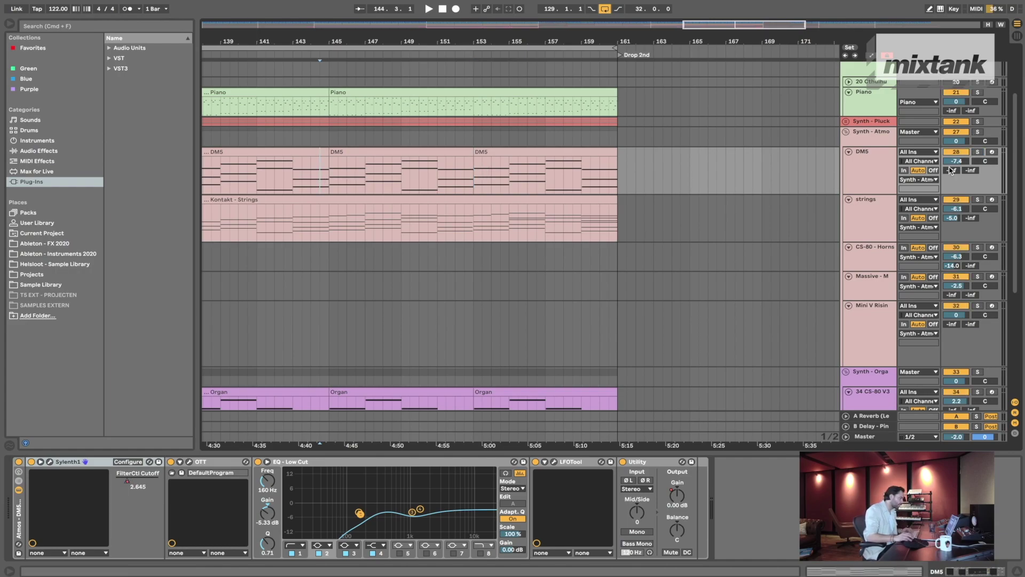
left_click(882, 163)
left_click(978, 152)
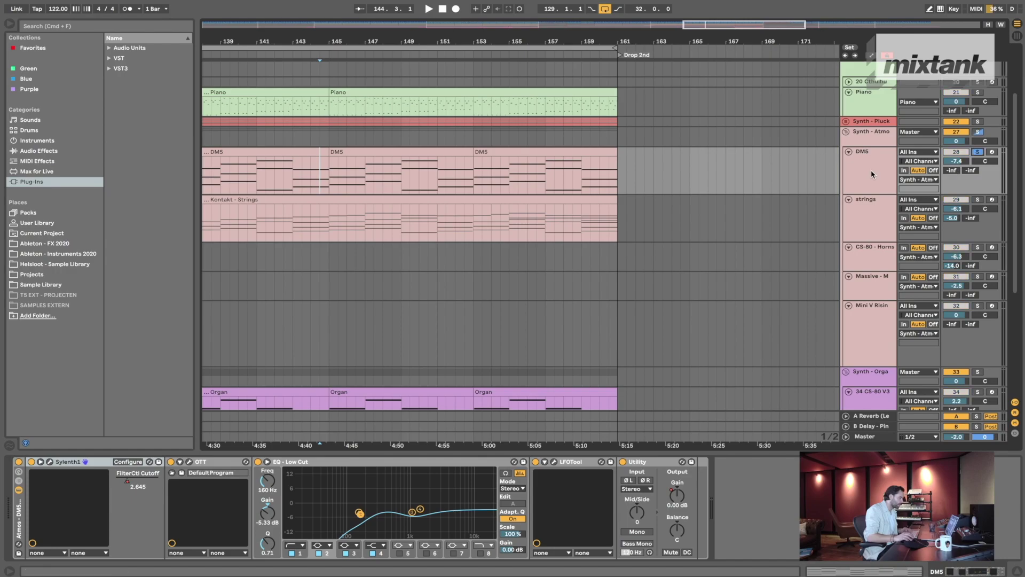
- Play the soloed DM5 track around bars 151 to 154, restarting from bar 153, and stop it
key("space")
left_click(447, 182)
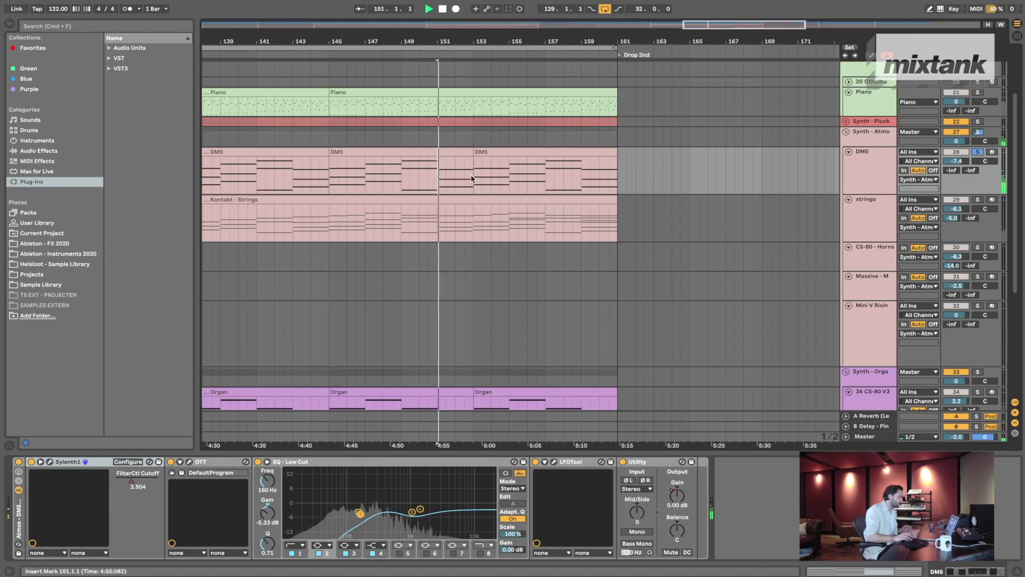
left_click(498, 195)
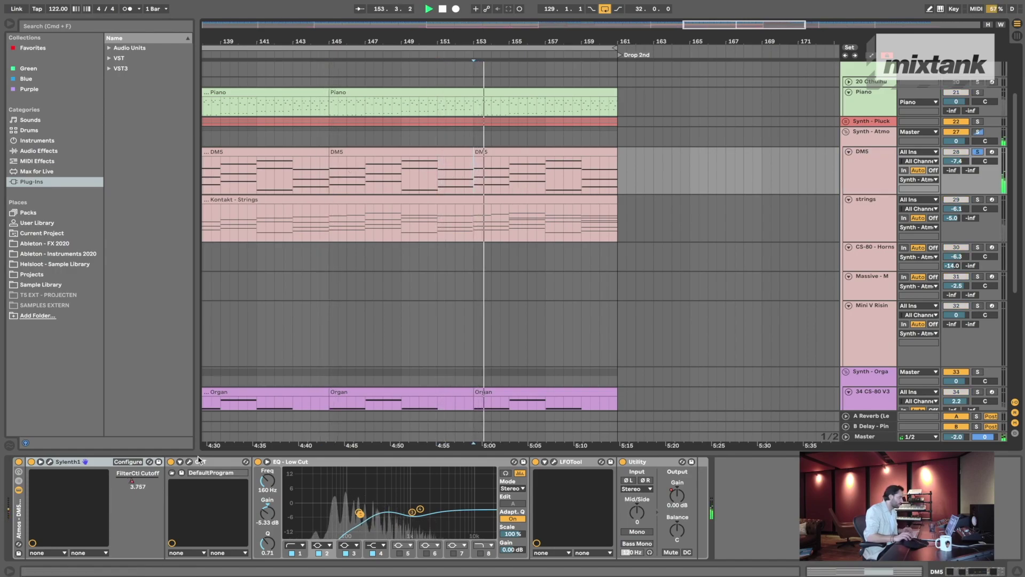
left_click(102, 459)
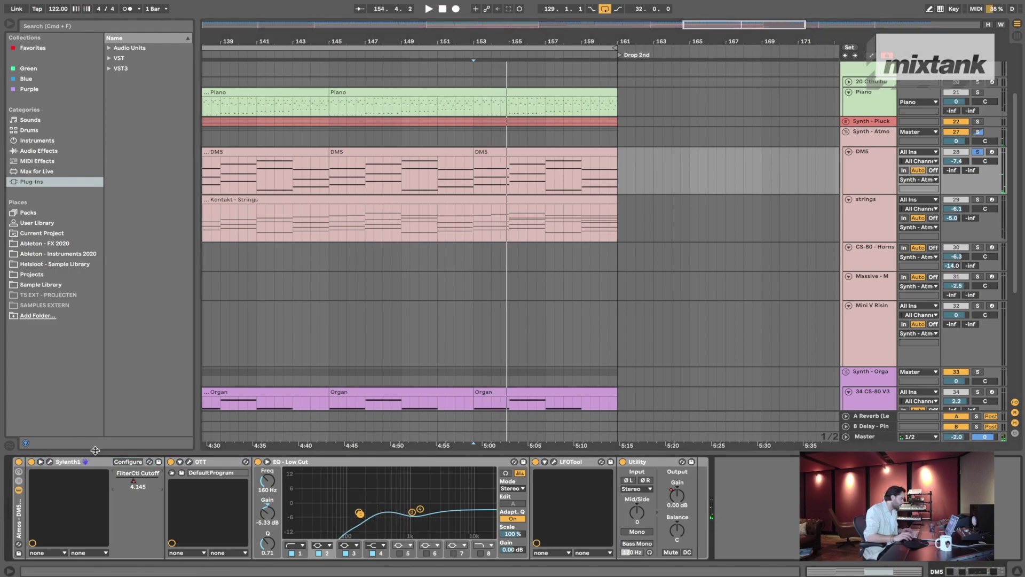
- Reopen Sylenth1 on the DM5 track, view its reverb, delay and EQ effect settings, and close the window
left_click(50, 461)
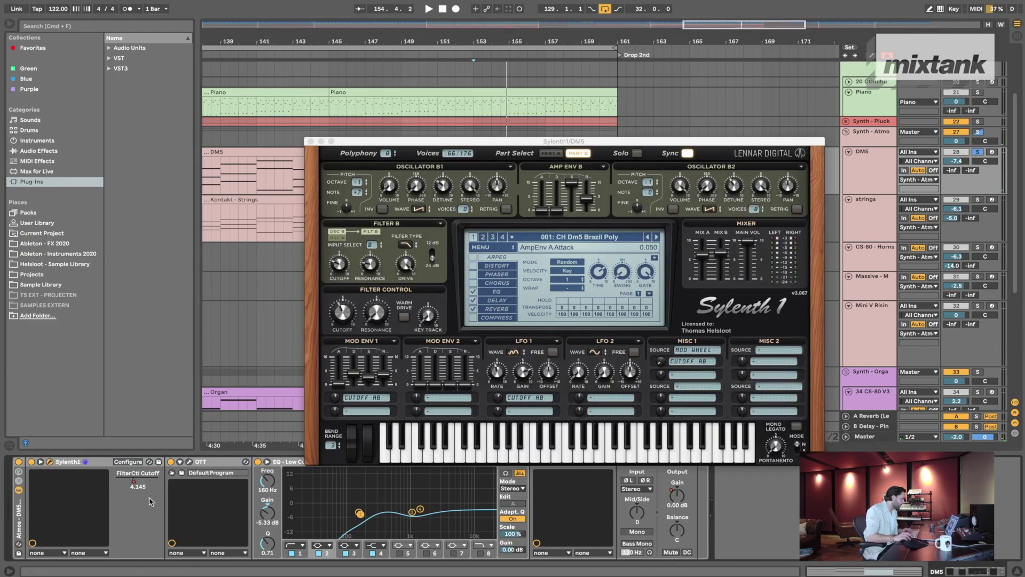
left_click(492, 312)
left_click(501, 302)
left_click(495, 293)
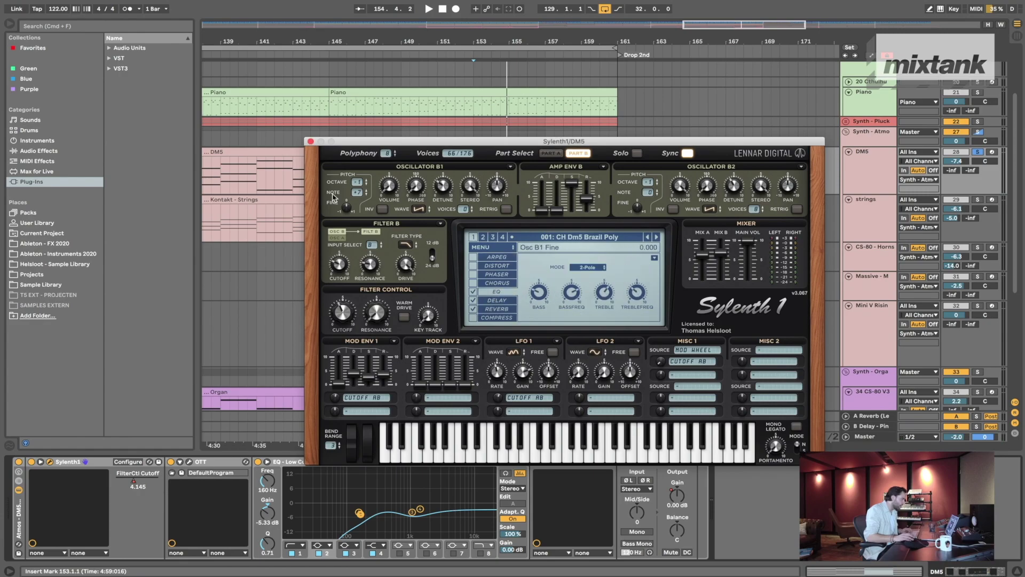
left_click(310, 142)
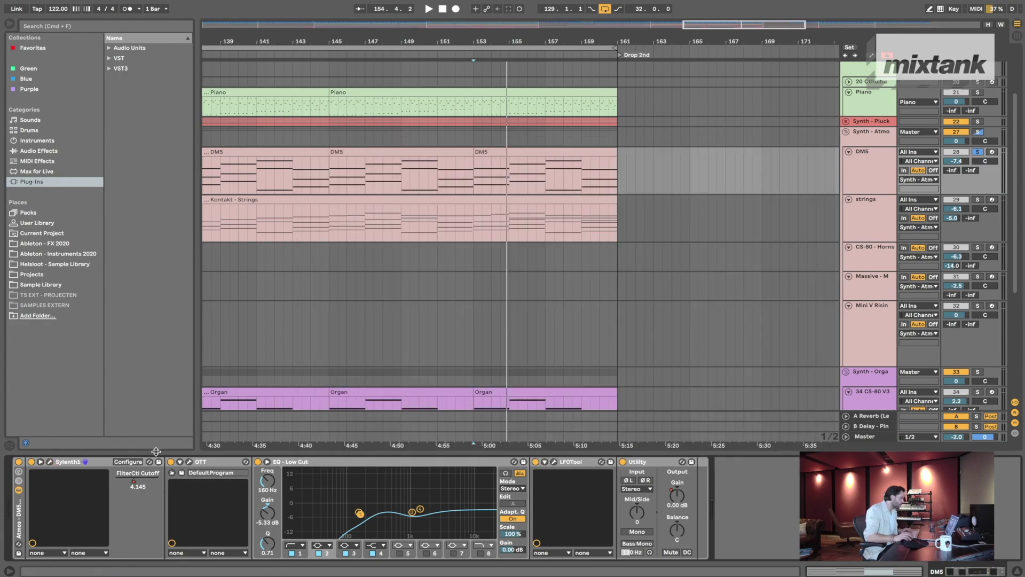
- Open the OTT compressor on the DM5 track and move its window over the arrangement to examine its settings
left_click(216, 466)
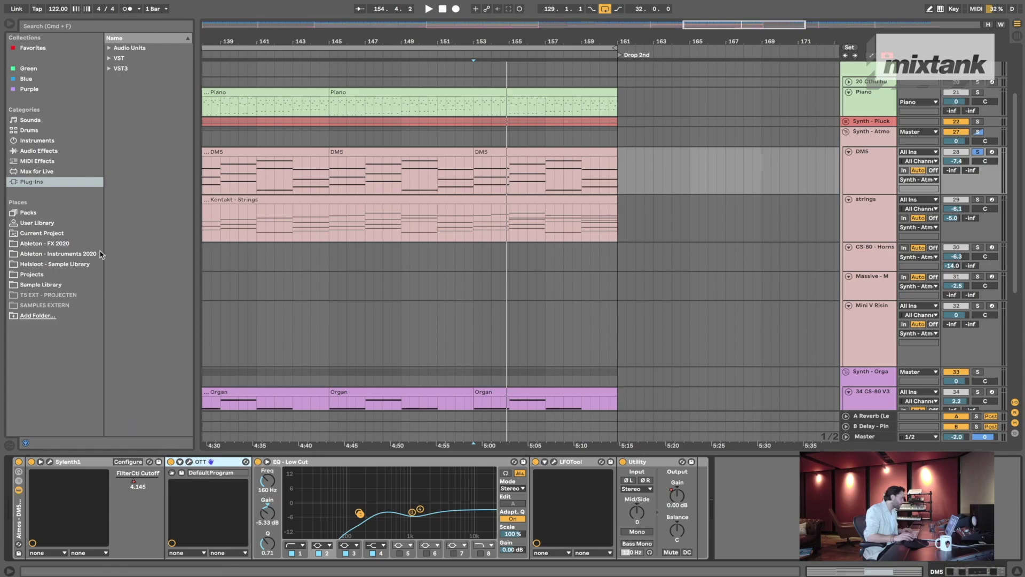
left_click(189, 462)
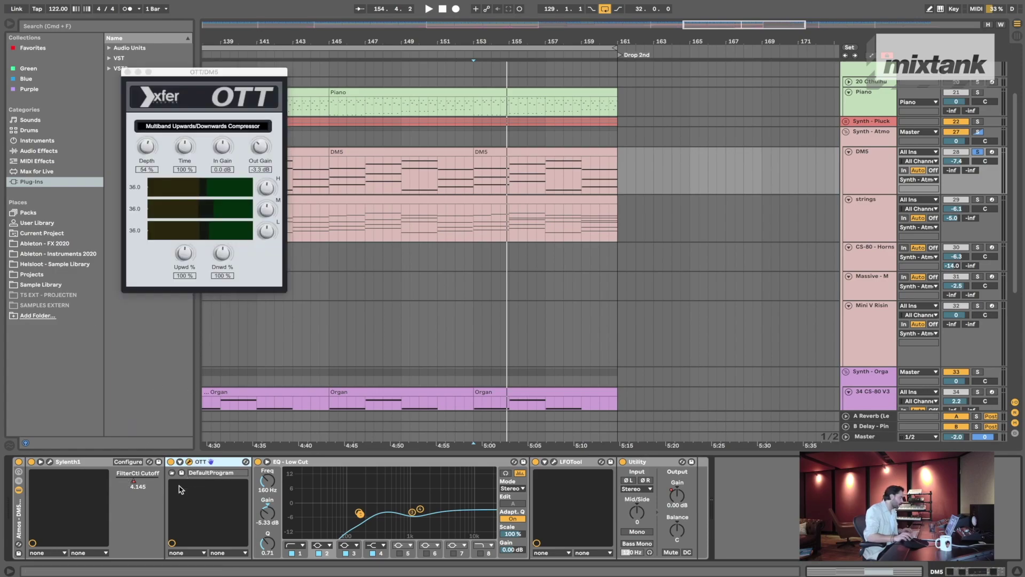
left_click_drag(185, 78, 537, 220)
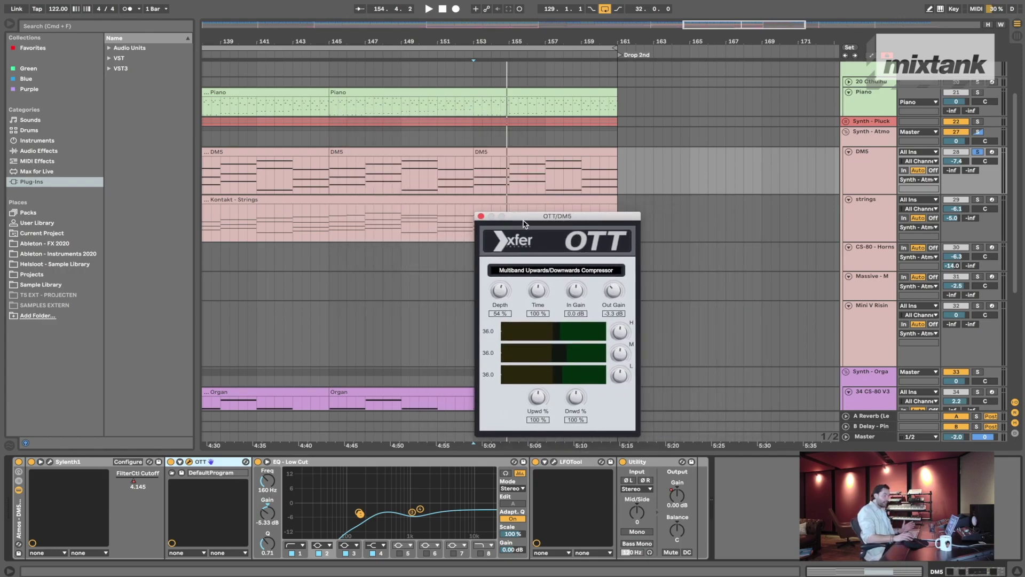
left_click_drag(556, 223, 492, 187)
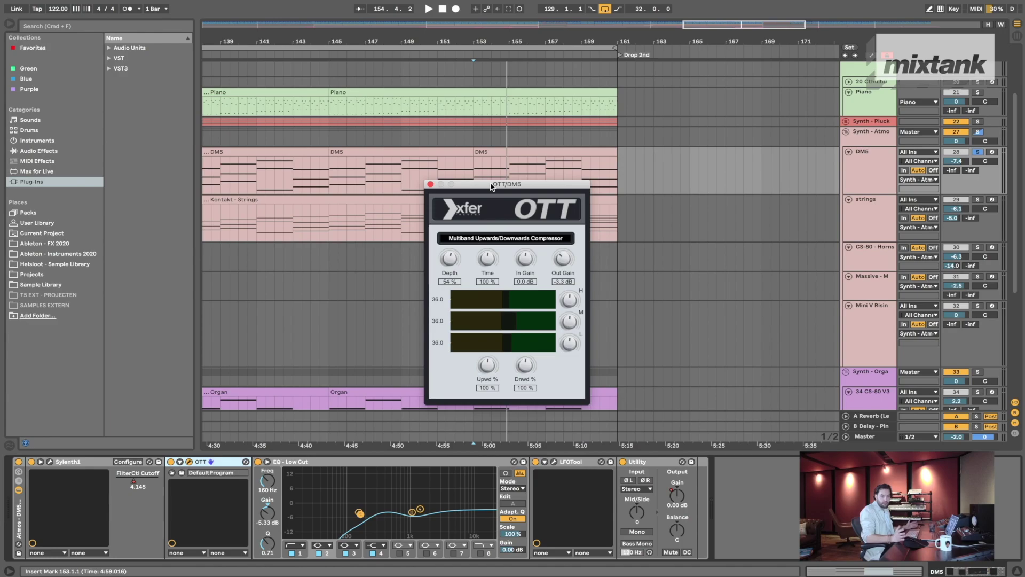
left_click_drag(471, 189, 509, 239)
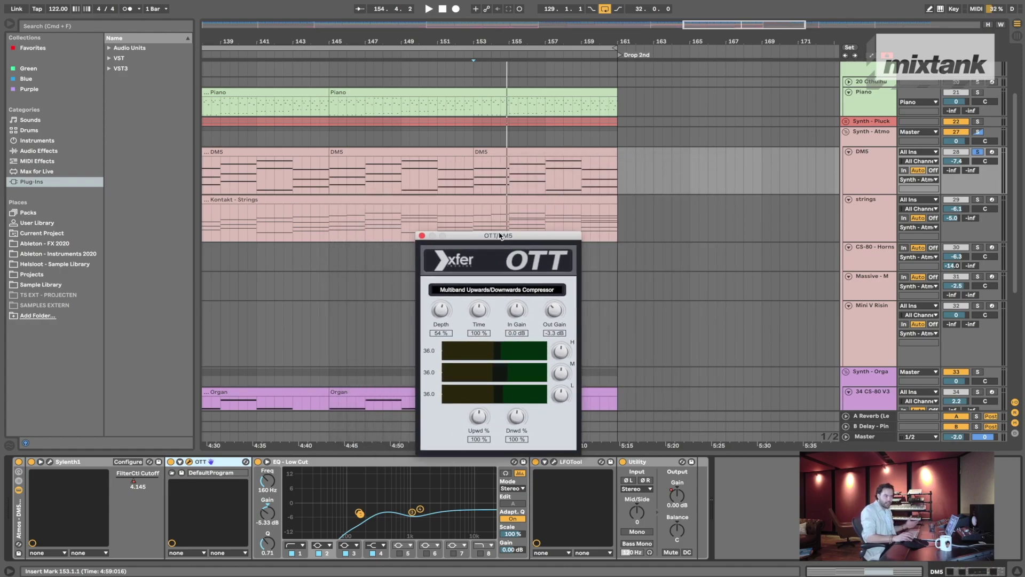
left_click_drag(502, 244, 542, 249)
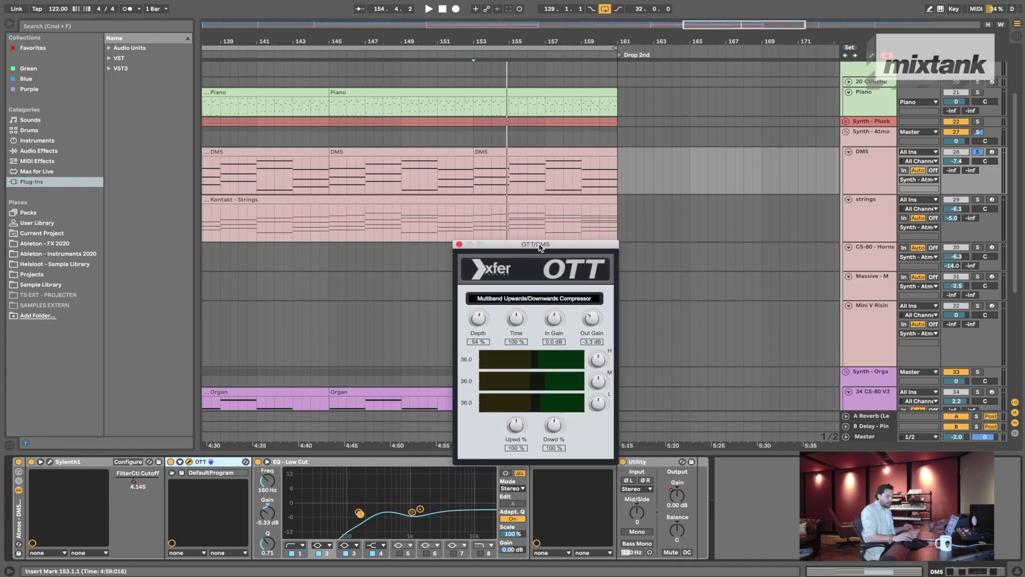
left_click_drag(538, 247, 496, 200)
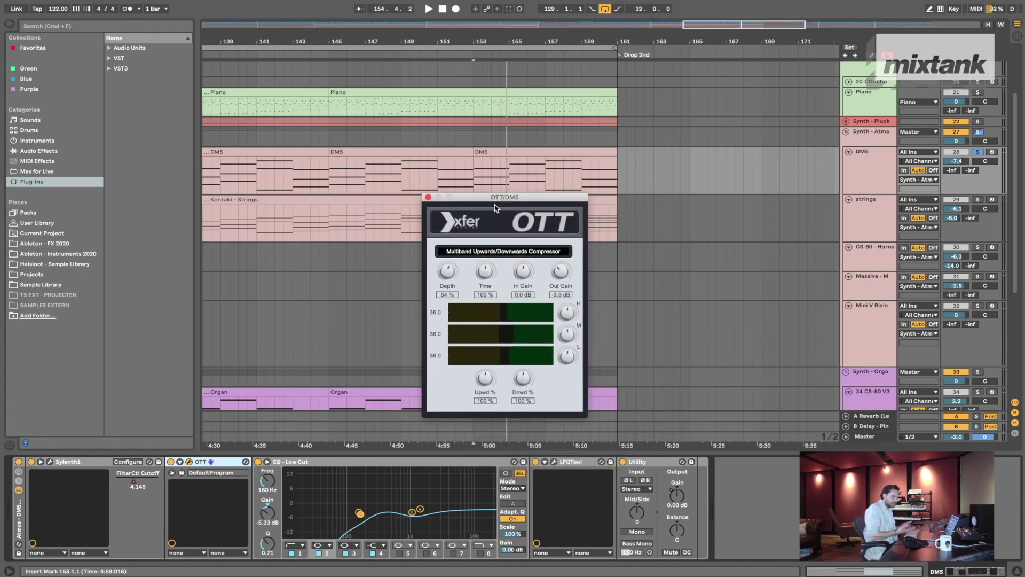
left_click_drag(498, 200, 452, 175)
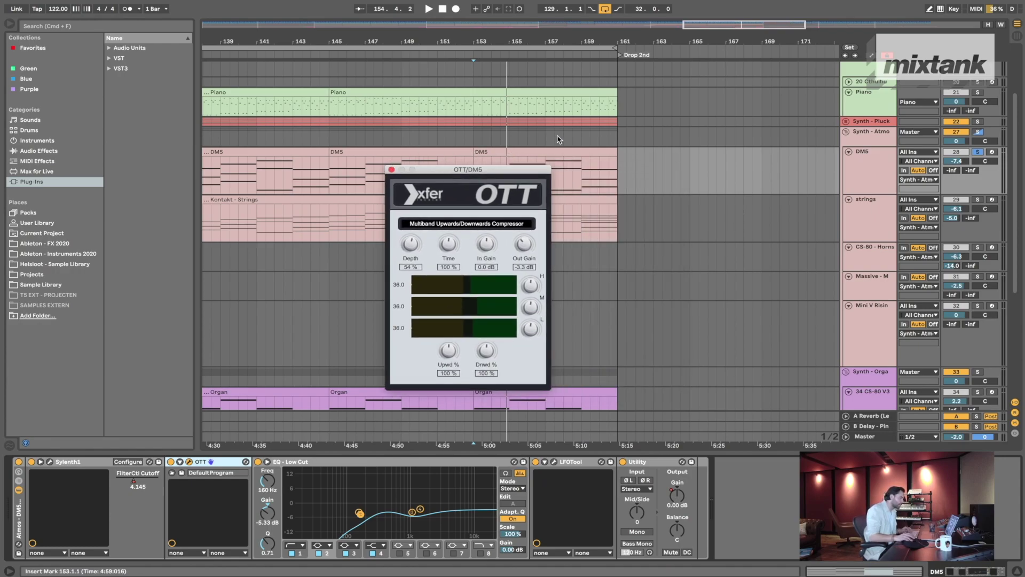
- Move the OTT window below the DM5 clips and select the DM5 clip that starts at bar 153
left_click(327, 135)
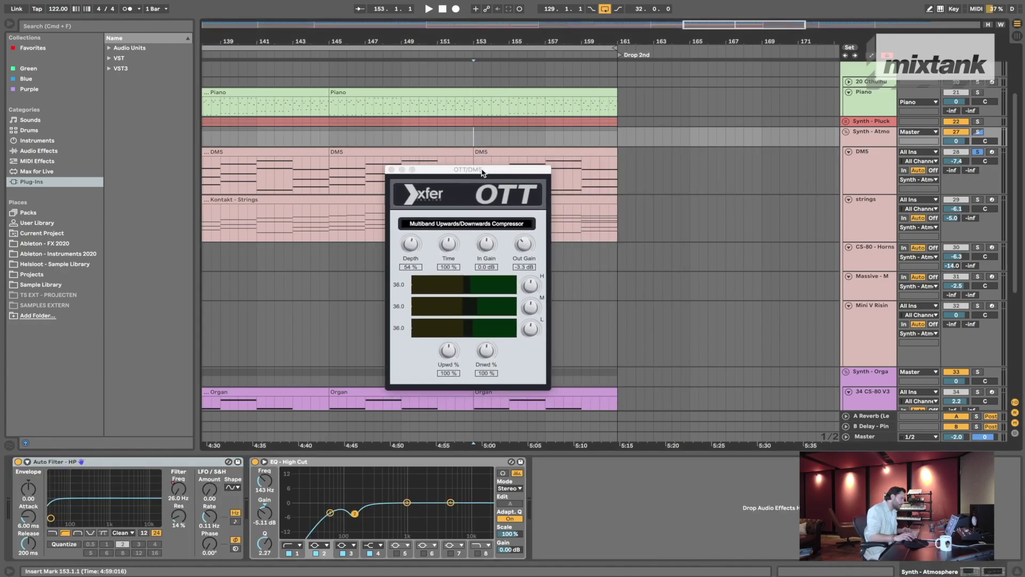
left_click_drag(483, 172, 508, 169)
left_click(649, 178)
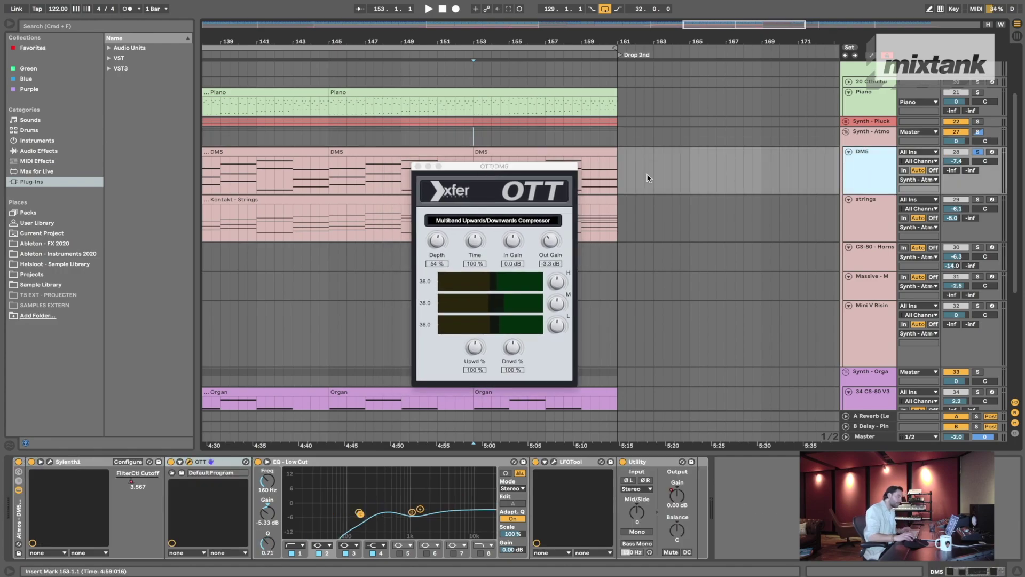
left_click_drag(464, 166, 460, 185)
left_click(473, 170)
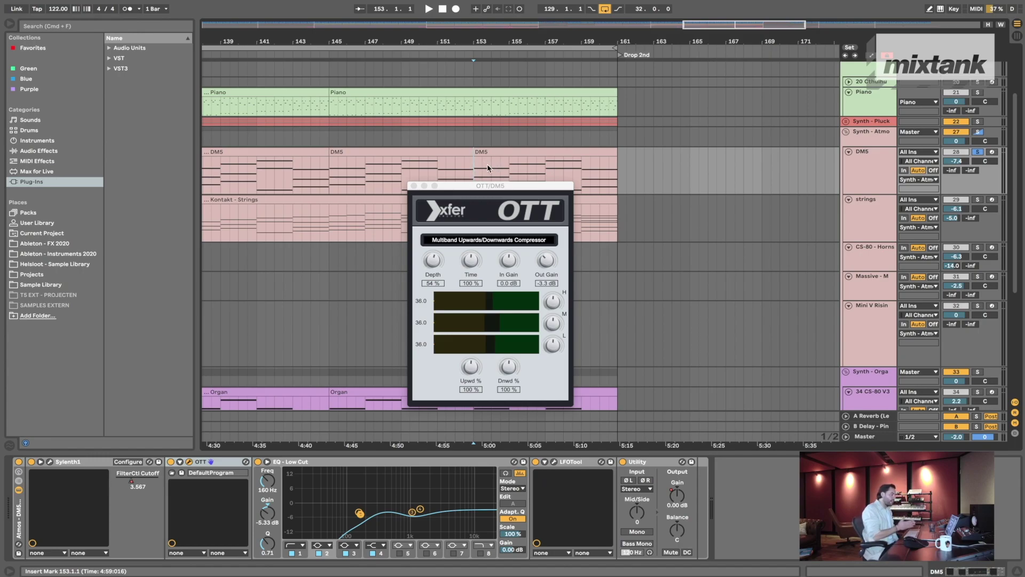
left_click(517, 155)
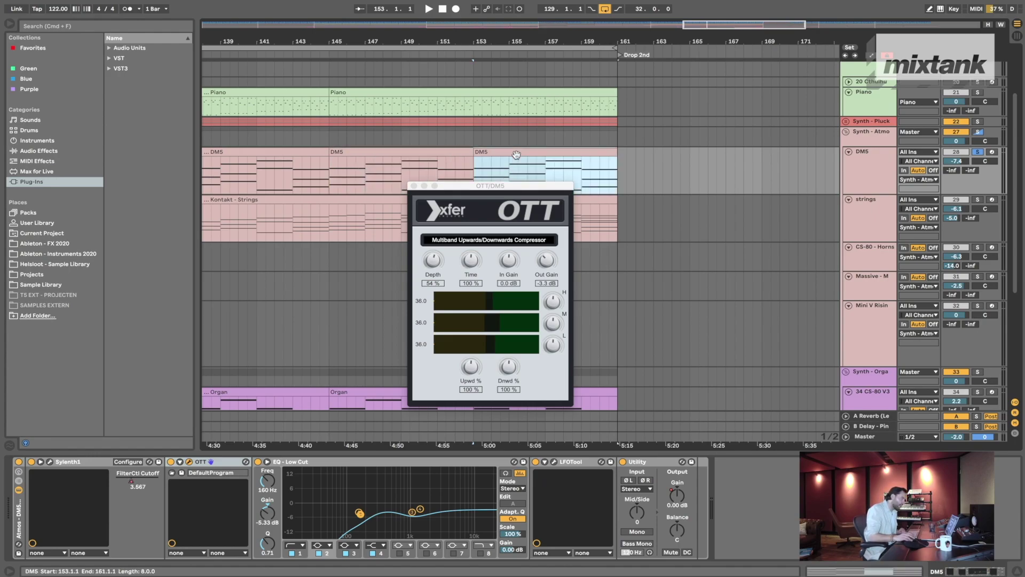
- Move the OTT window clear of the DM5 clips and play the soloed DM5 track from bar 153
mouse_move(505, 188)
left_mouse_down()
mouse_move(489, 205)
mouse_move(510, 198)
left_mouse_up()
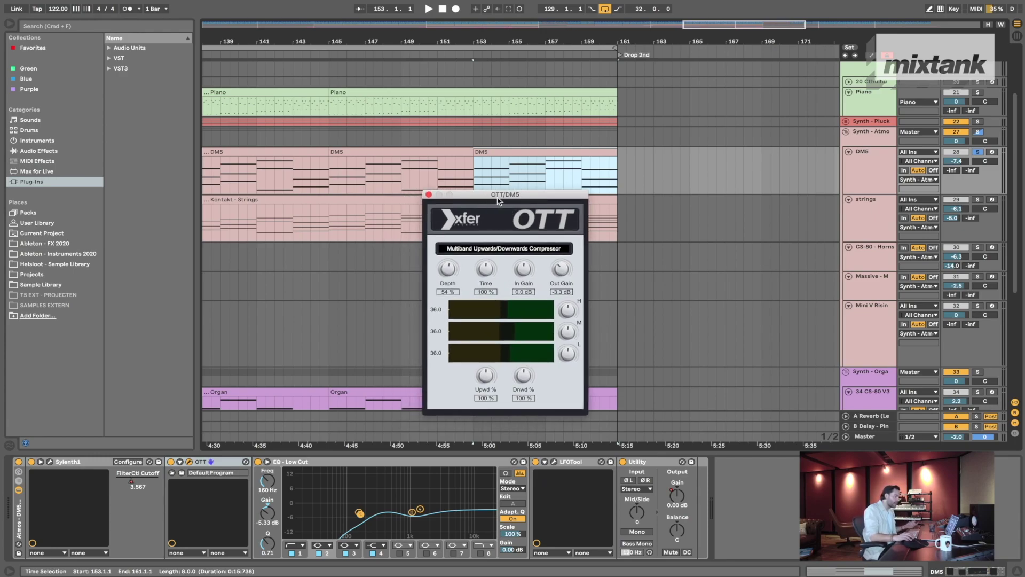
left_click_drag(503, 198, 508, 207)
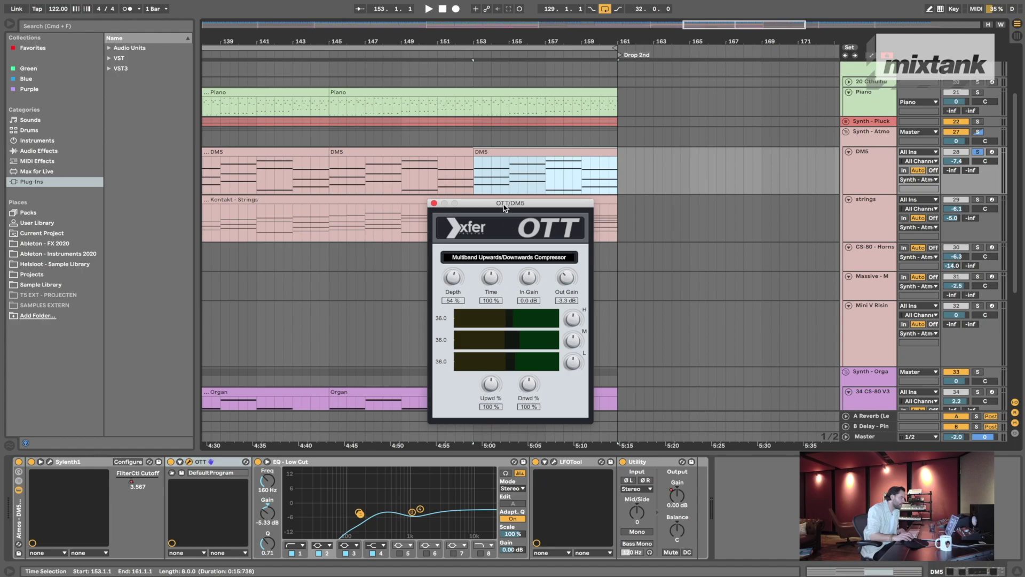
left_click_drag(505, 207, 515, 212)
left_click(479, 174)
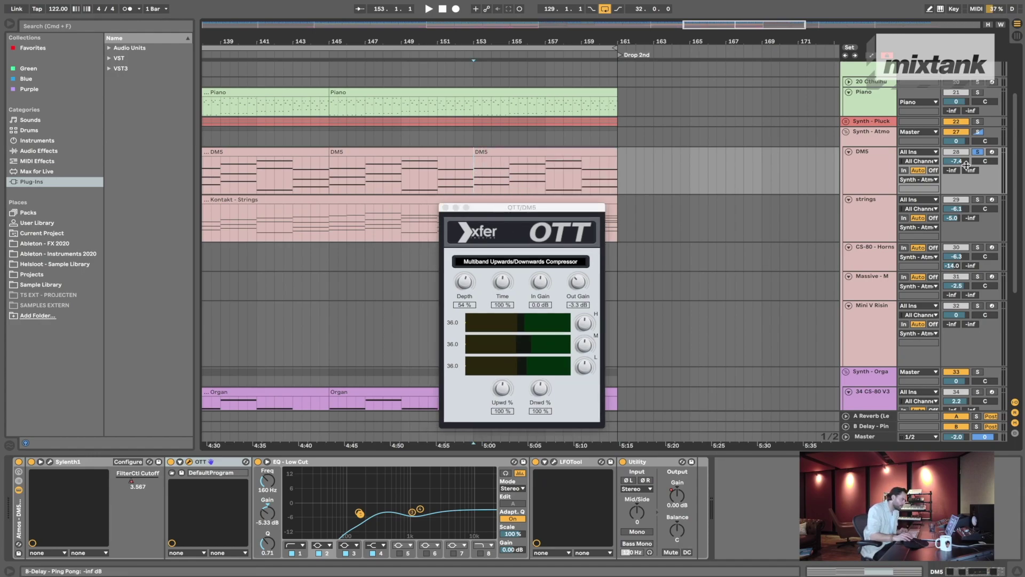
key("space")
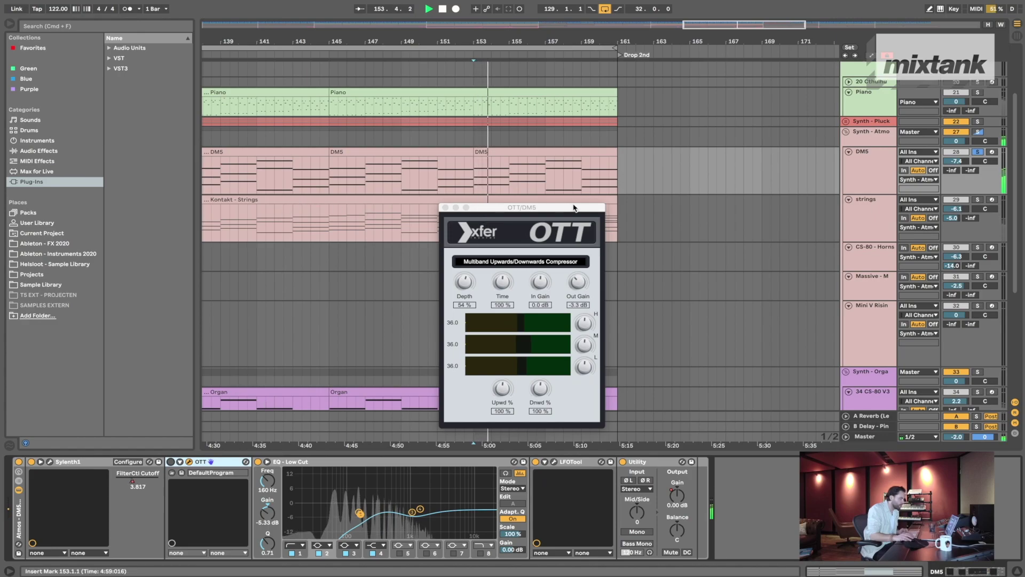
- Continue the DM5 playback from bar 157, switch OTT back on to compare the sound, and stop playback
left_click(546, 178)
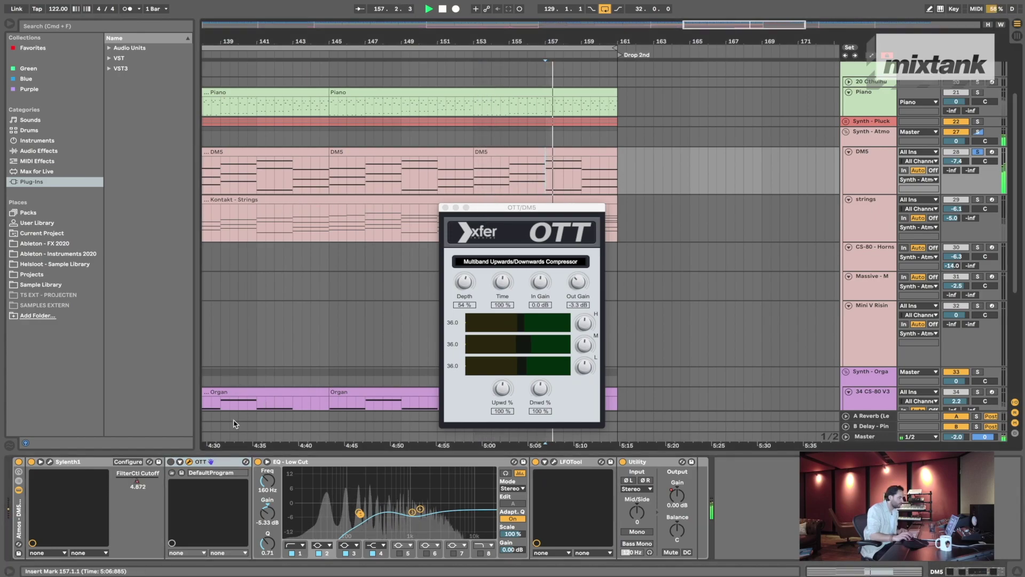
left_click(171, 461)
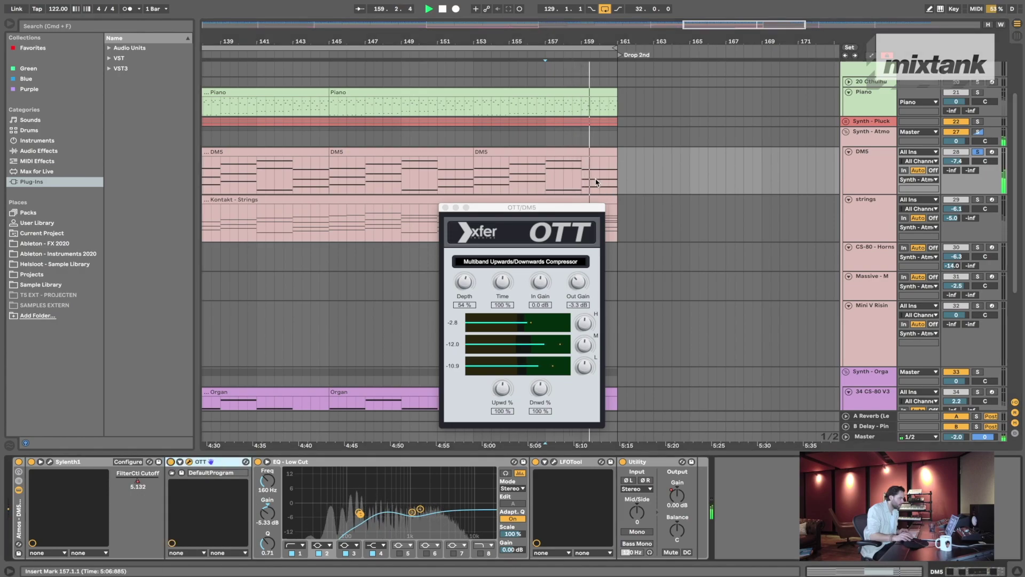
left_click(545, 178)
key("space")
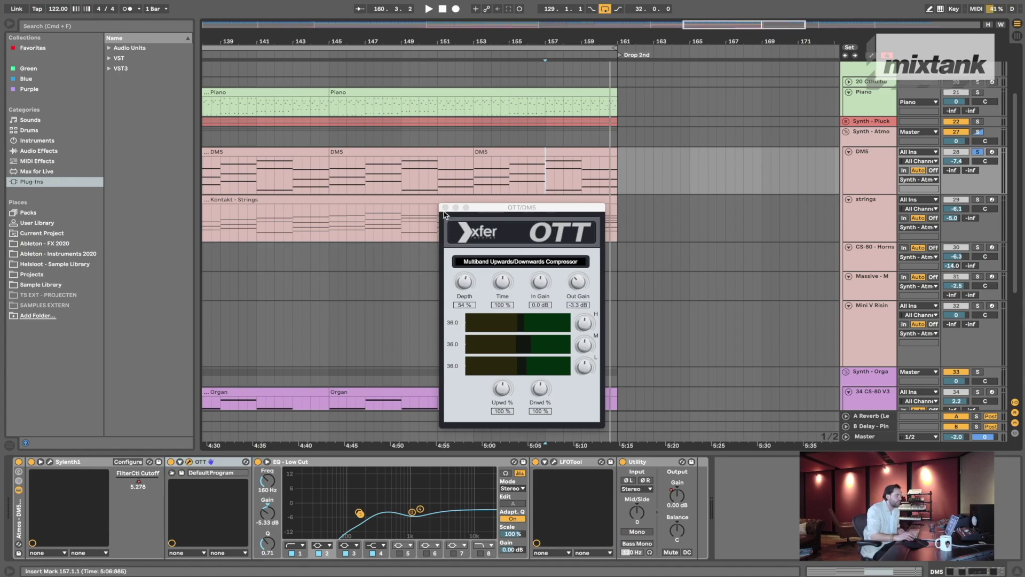
- Close the OTT window and select the 1.09 kHz band of EQ - Low Cut on the DM5 track
left_click_drag(497, 208, 522, 189)
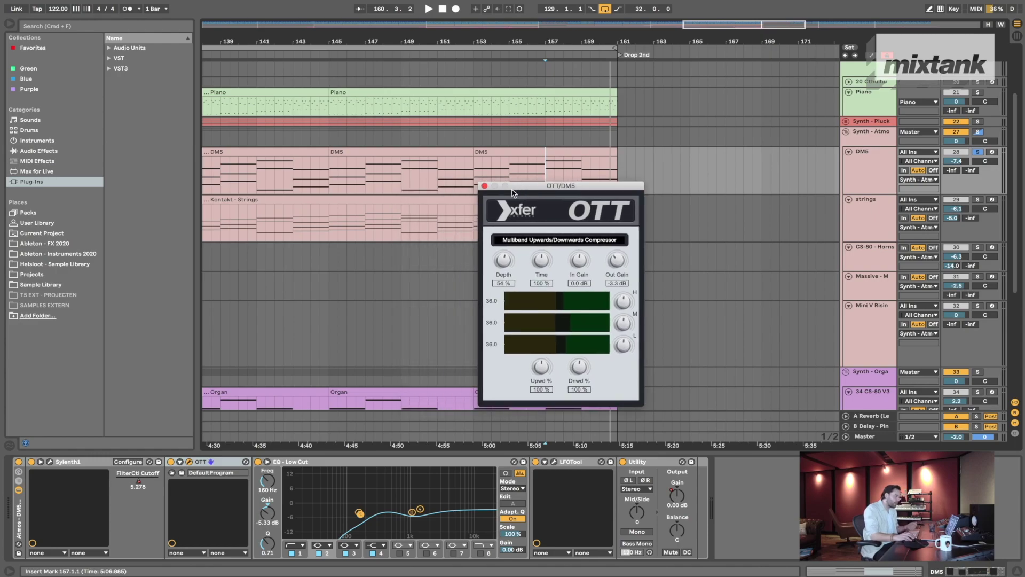
left_click_drag(530, 187, 449, 170)
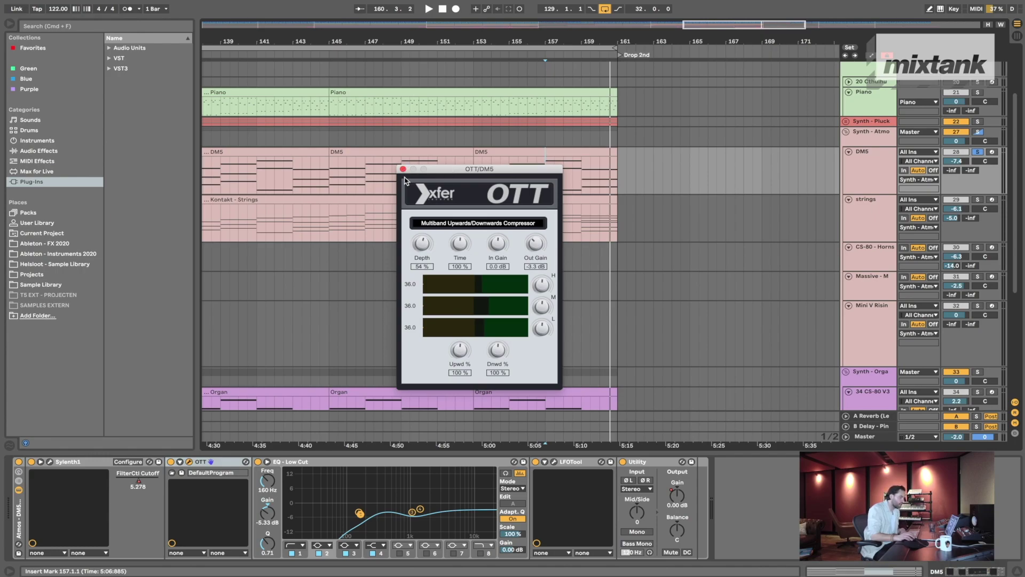
left_click(403, 169)
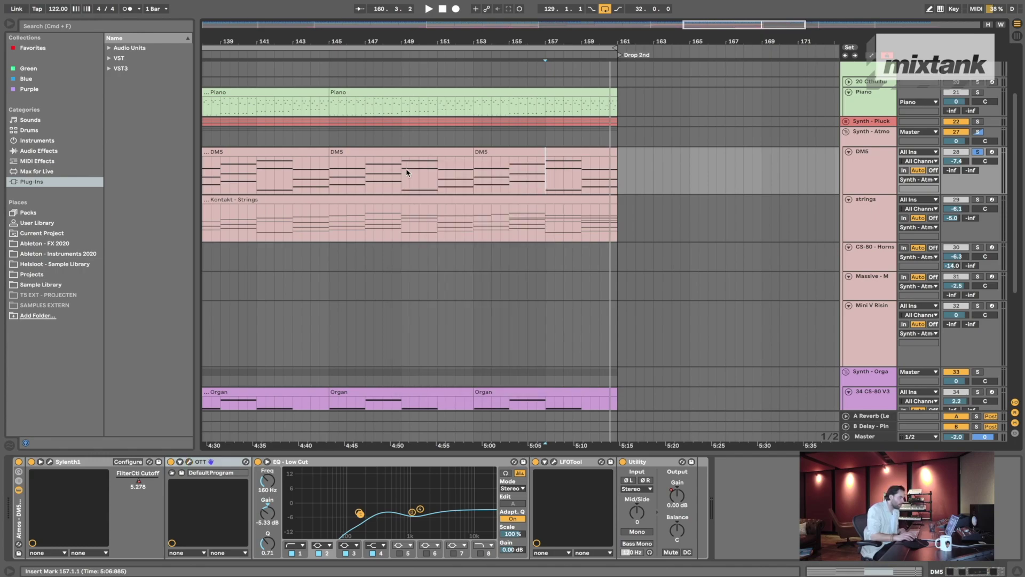
left_click(370, 462)
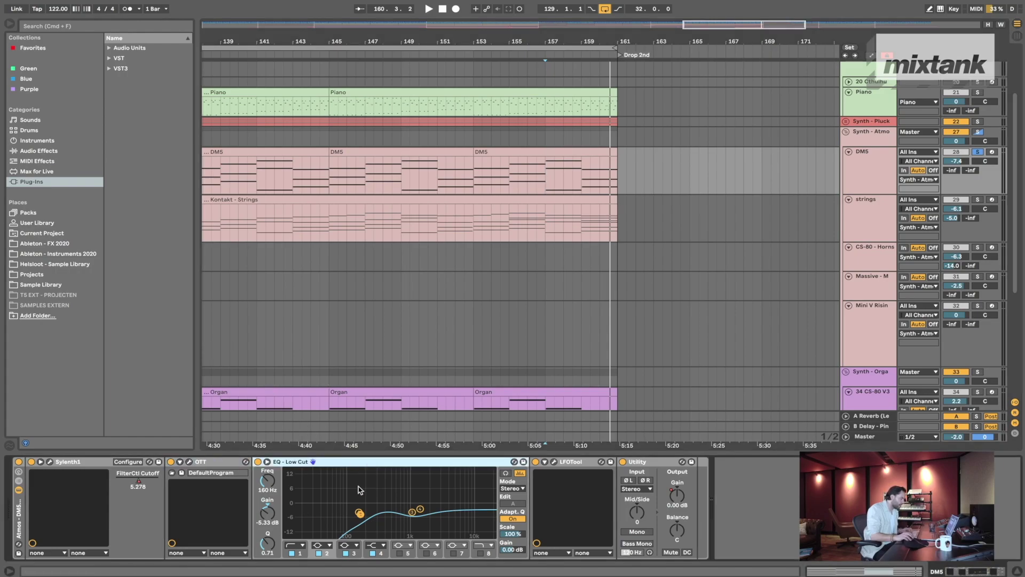
left_click(414, 513)
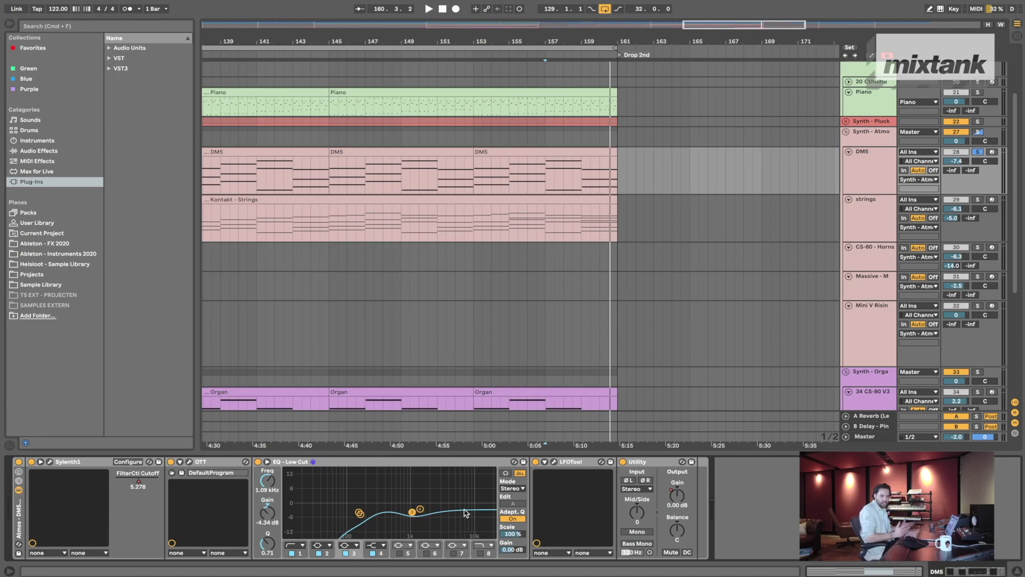
- Open LFOTool on the DM5 track to view its LFO shape, close it, and select the Utility device
left_click(583, 463)
left_click(555, 462)
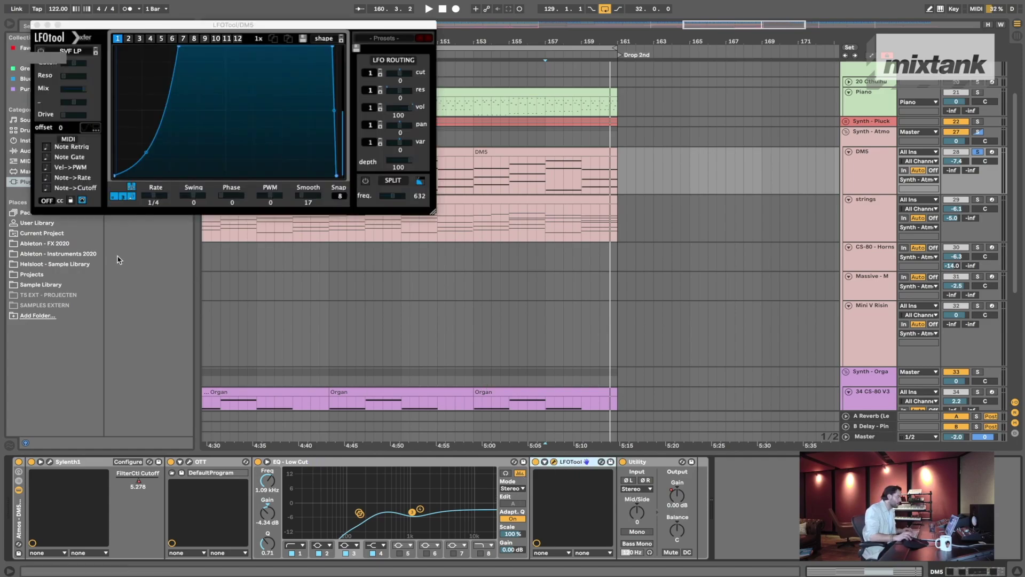
left_click_drag(192, 25, 360, 97)
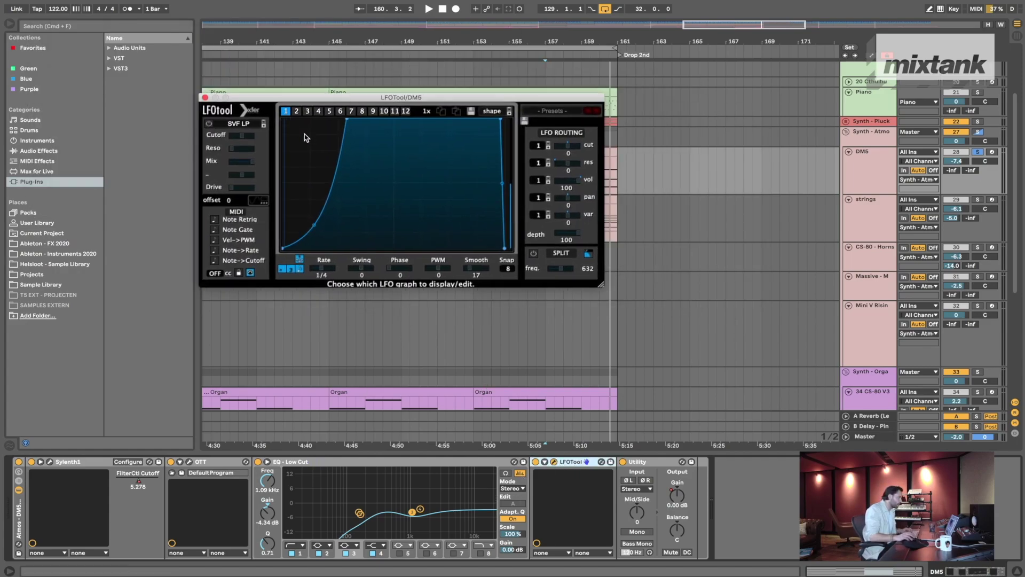
left_click(204, 97)
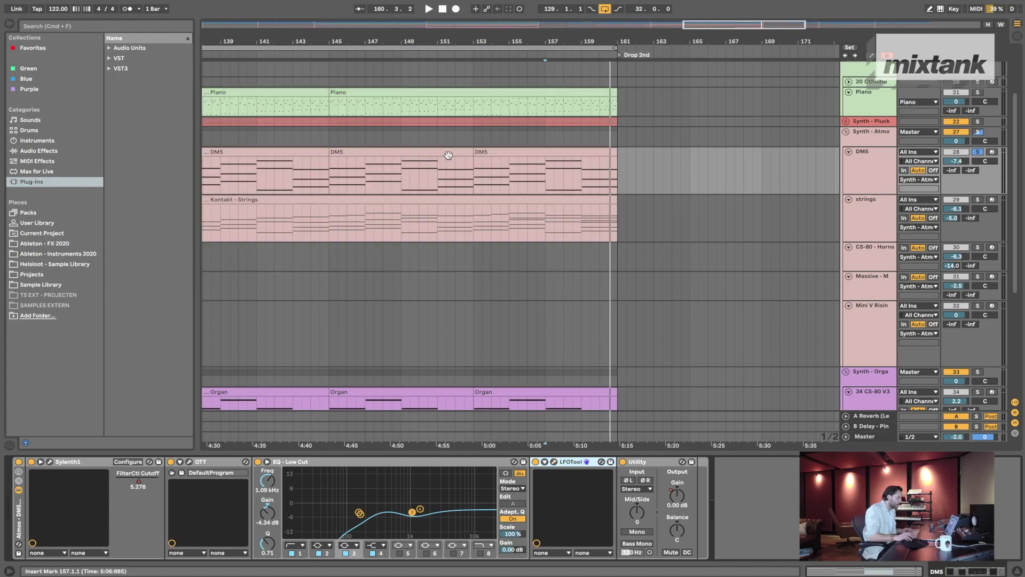
left_click(660, 465)
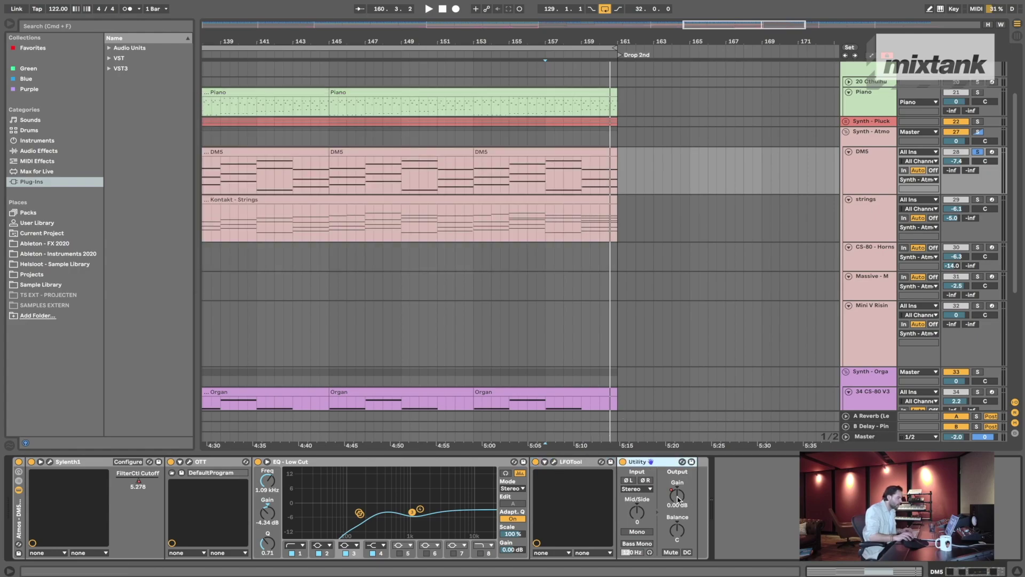
- Turn off the DM5 track's solo and select the strings track, showing its whole Kontakt - Strings clip
key("Down")
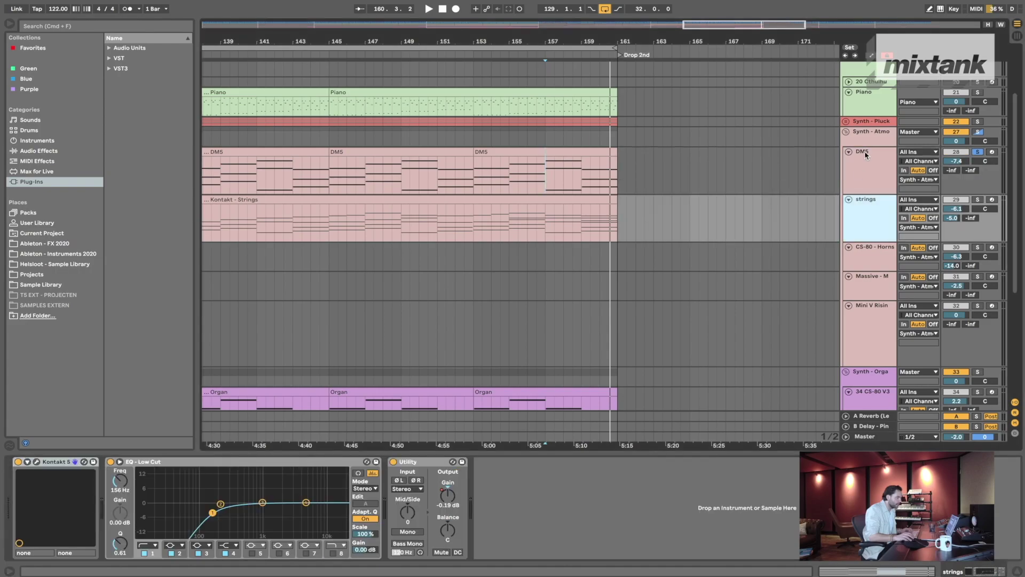
left_click(978, 152)
left_click(883, 202)
scroll(659, 211, "left", 3)
scroll(658, 211, "down", 5)
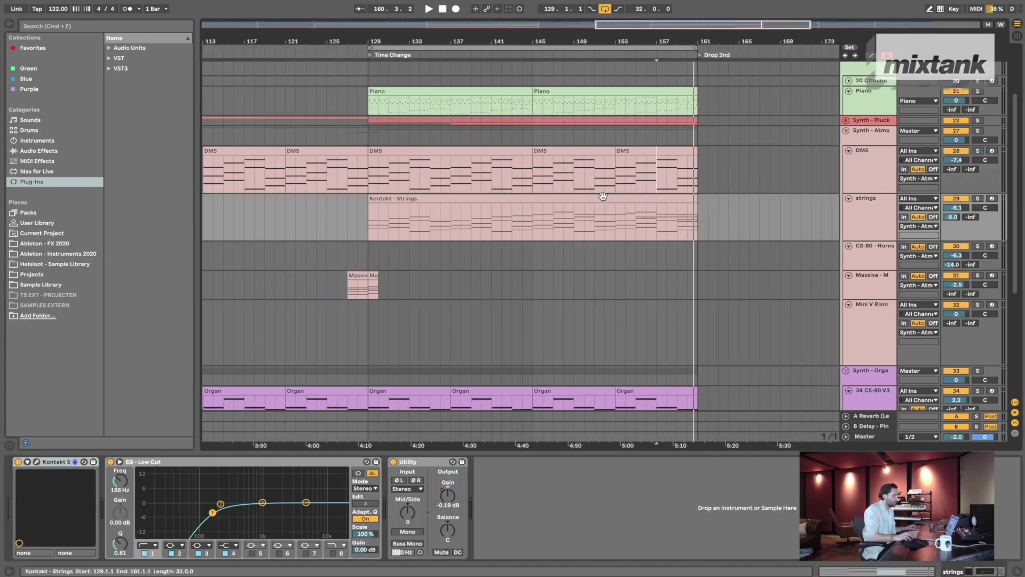
- Solo the strings track and play it from bar 145
left_click(391, 230)
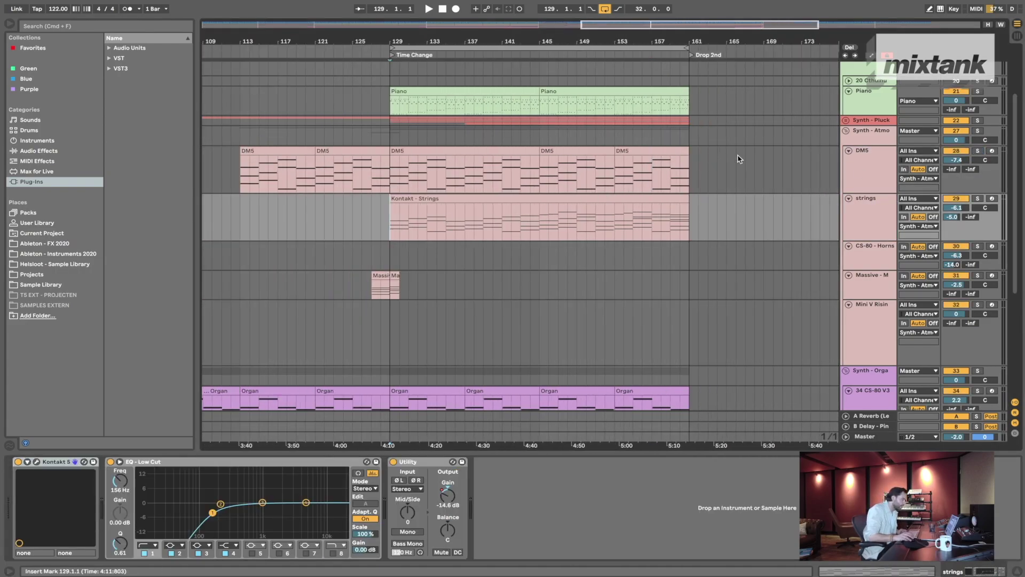
left_click(895, 214)
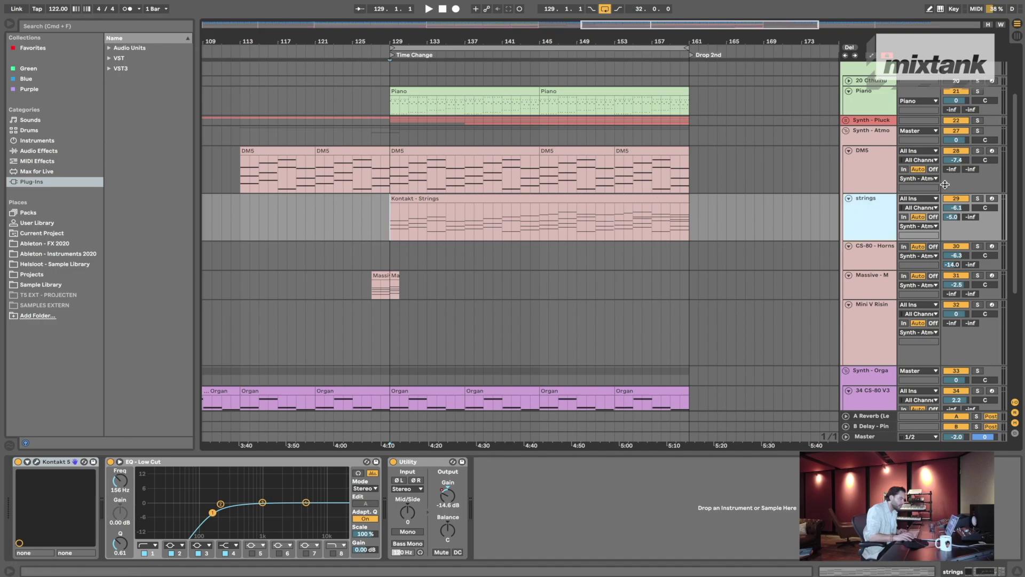
left_click(977, 198)
left_click(542, 219)
key("space")
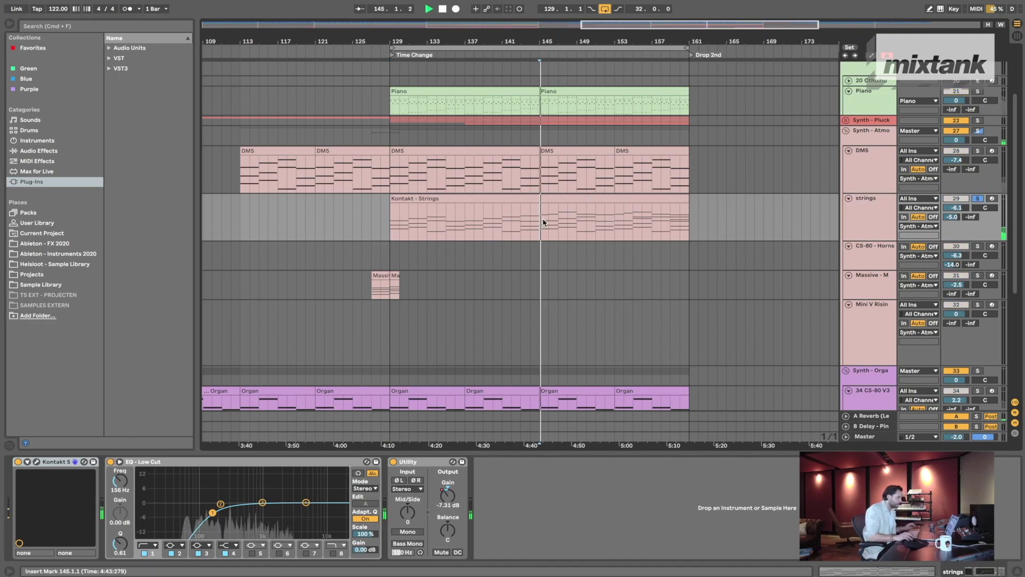
- Listen to the soloed strings through bar 153, stop playback, and place the insert mark at bar 158
scroll(556, 223, "up", 4)
scroll(551, 220, "right", 5)
scroll(550, 219, "down", 1)
left_click(500, 208)
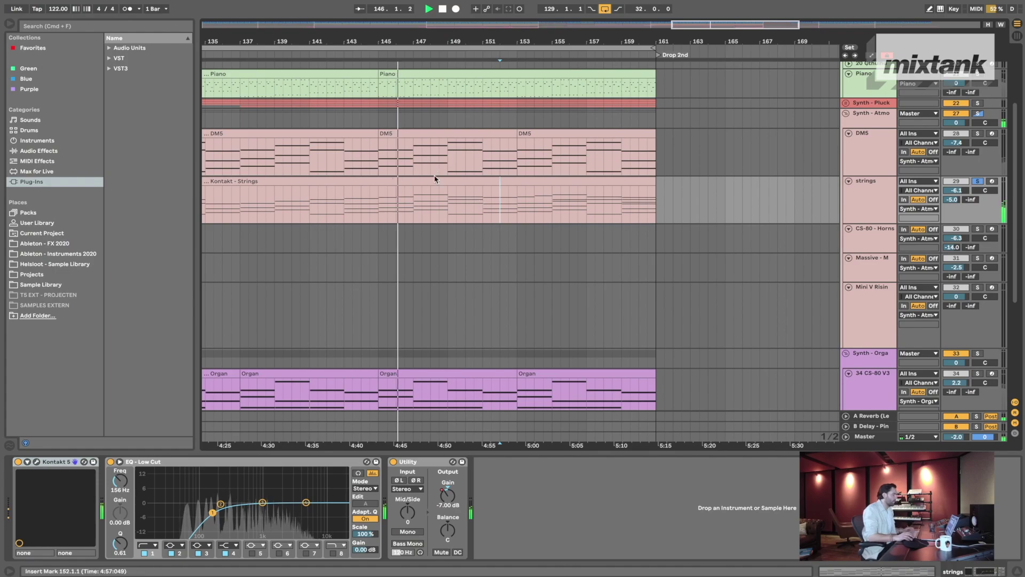
scroll(484, 219, "up", 1)
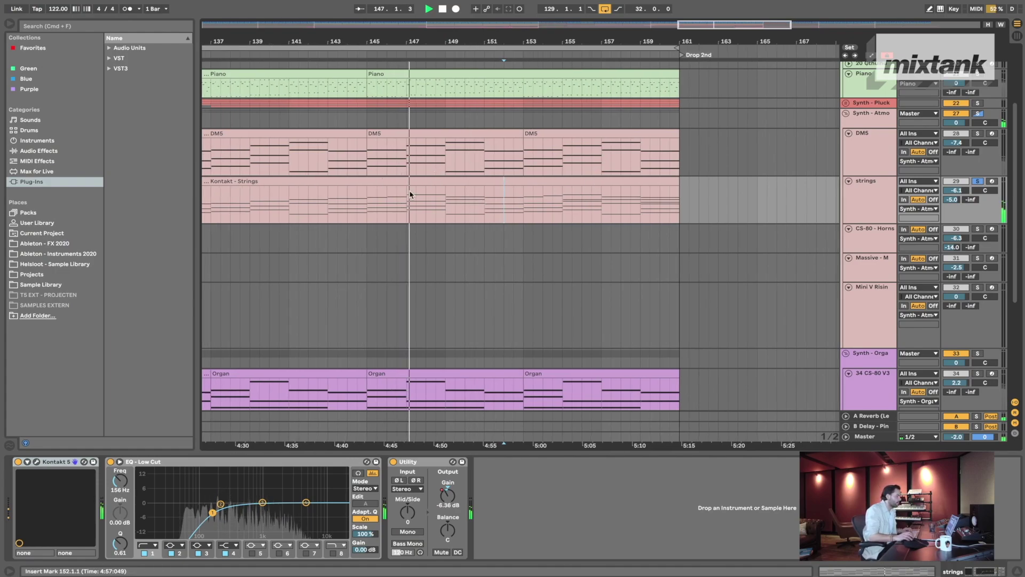
scroll(412, 192, "up", 3)
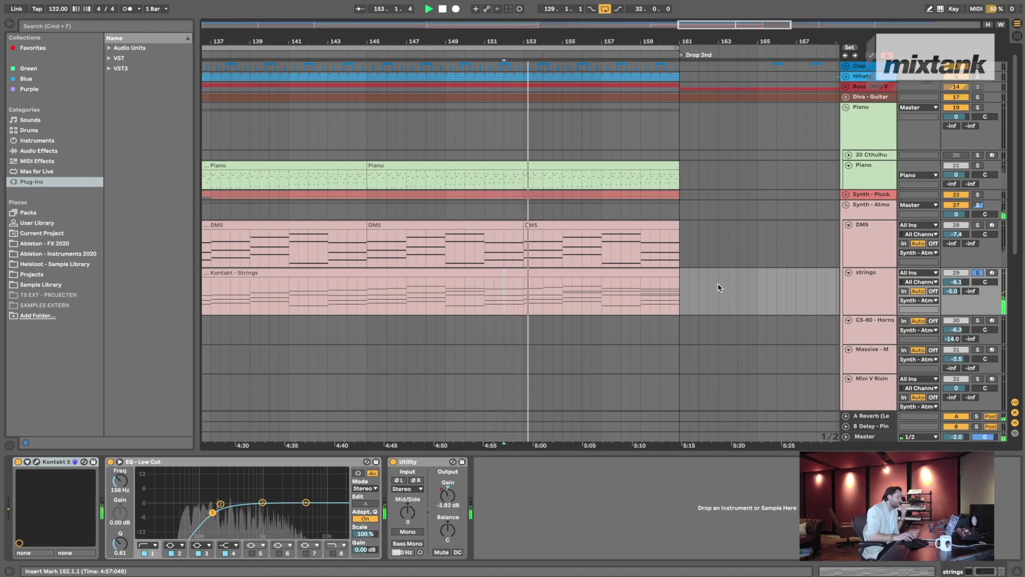
key("space")
left_click(617, 304)
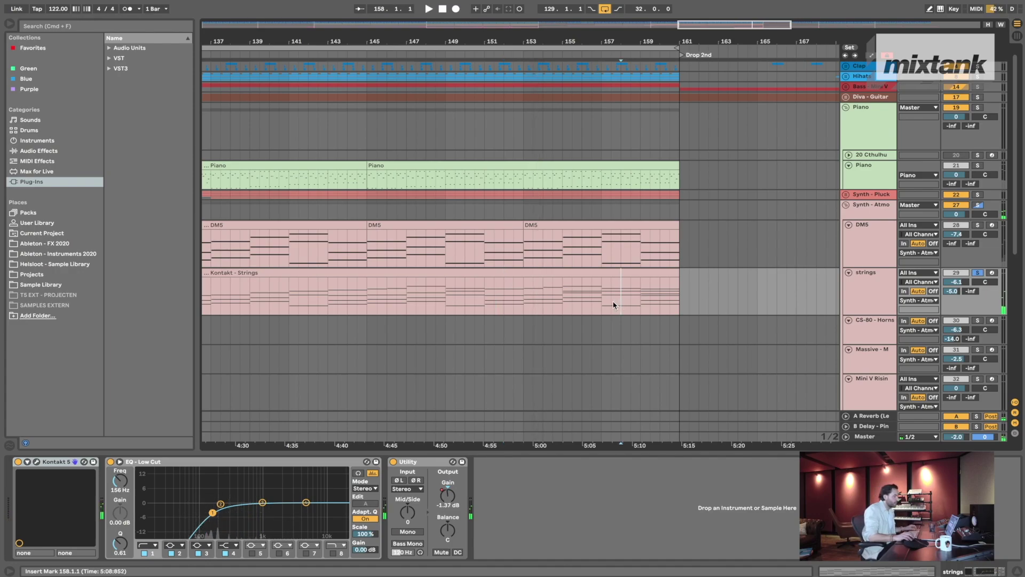
- Examine the notes of the Kontakt - Strings clip against the Piano clip, placing the insert mark at bar 147 on Piano
scroll(578, 297, "up", 2)
left_click(578, 298)
left_click(561, 293)
scroll(561, 292, "left", 2)
scroll(562, 292, "right", 3)
left_click(647, 302)
scroll(662, 304, "down", 3)
left_click_drag(678, 332, 417, 170)
left_click(446, 187)
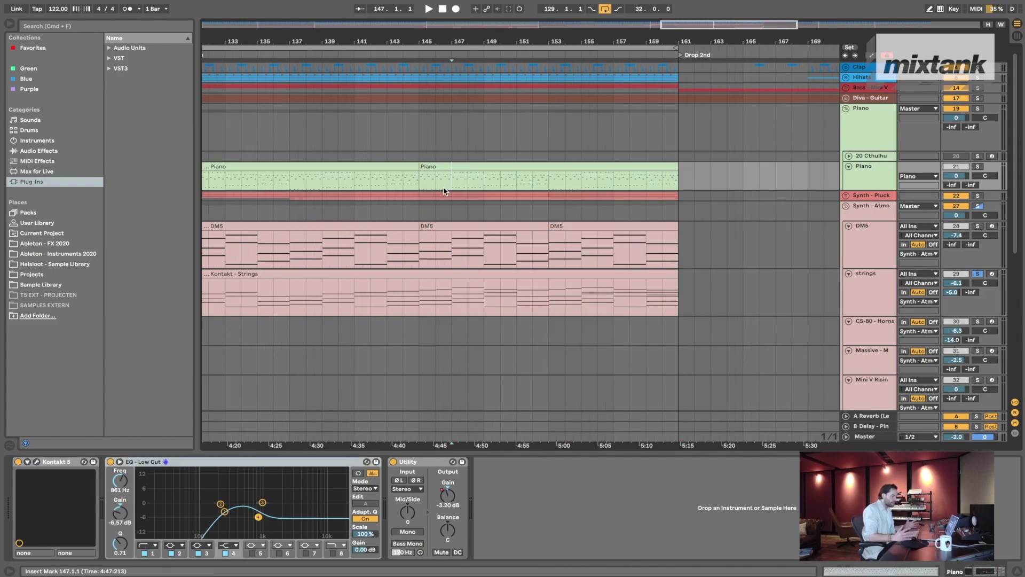
- Mark bars 145 to 153 across the piano and atmosphere tracks and return to the strings track at bar 153
left_click_drag(419, 145, 550, 300)
left_click(549, 300)
left_click(871, 285)
scroll(652, 288, "up", 1)
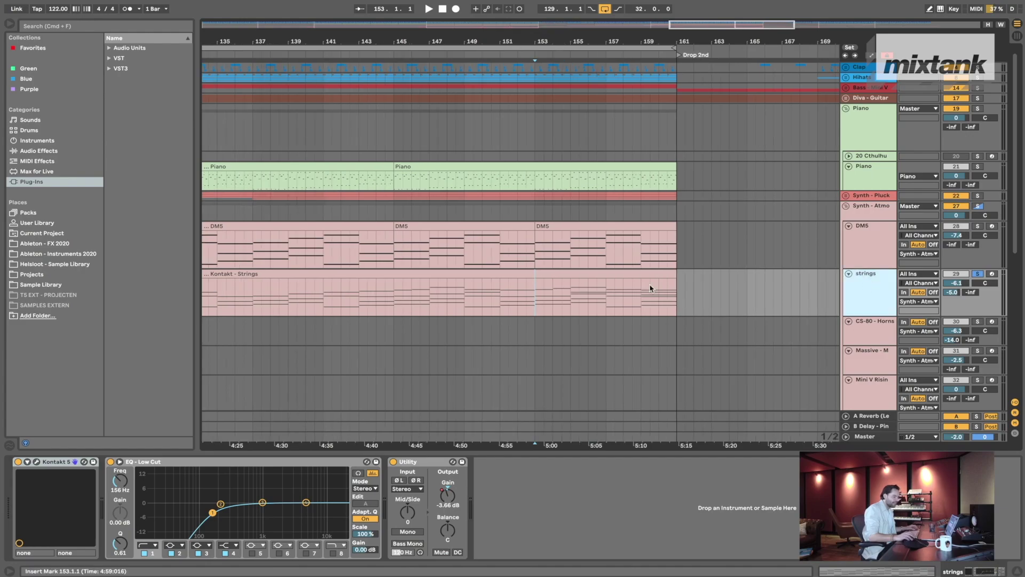
- Solo the DM5 and Piano tracks together with the strings and play them from bar 145
scroll(619, 289, "right", 1)
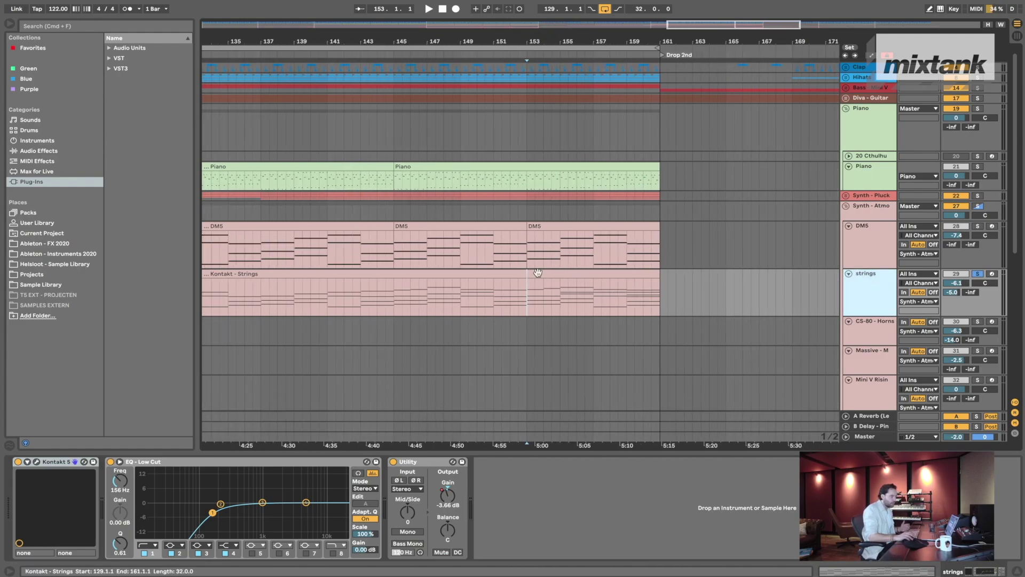
left_click(394, 296)
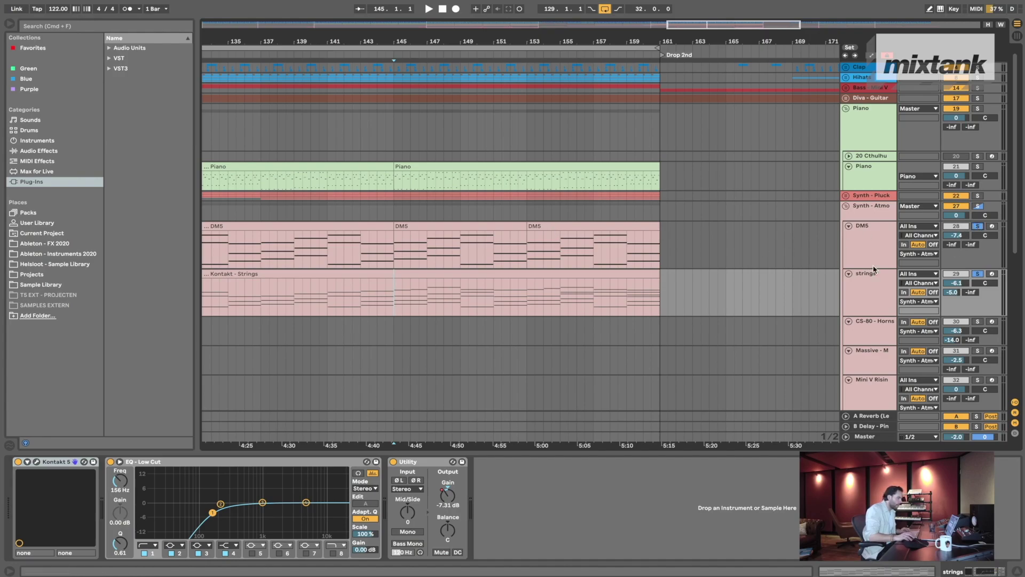
left_click(396, 157)
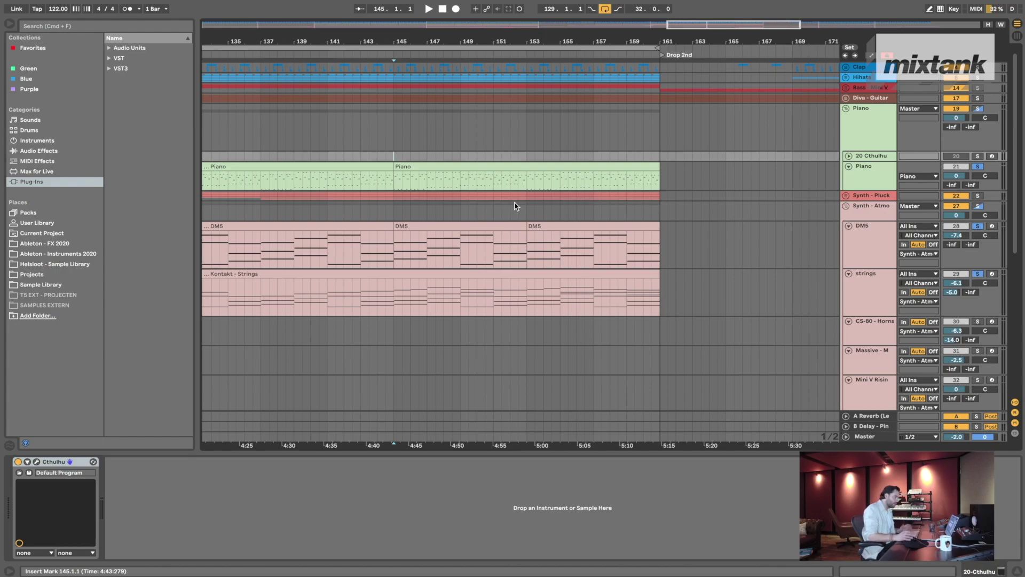
key("space")
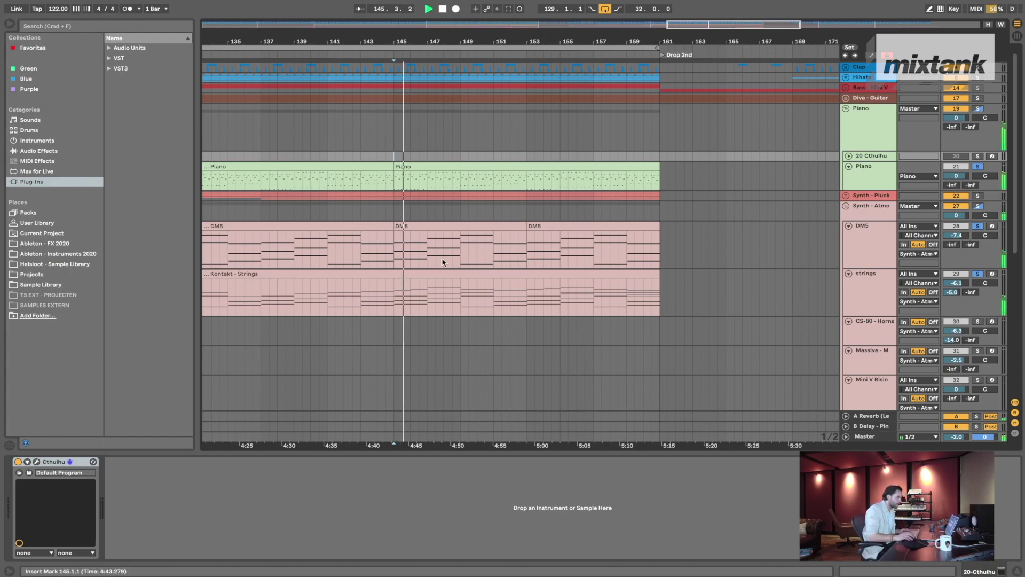
- Clear all track solos during playback, select the strings track, and place the insert mark at bar 167 on DM5
scroll(518, 268, "up", 3)
scroll(518, 267, "right", 3)
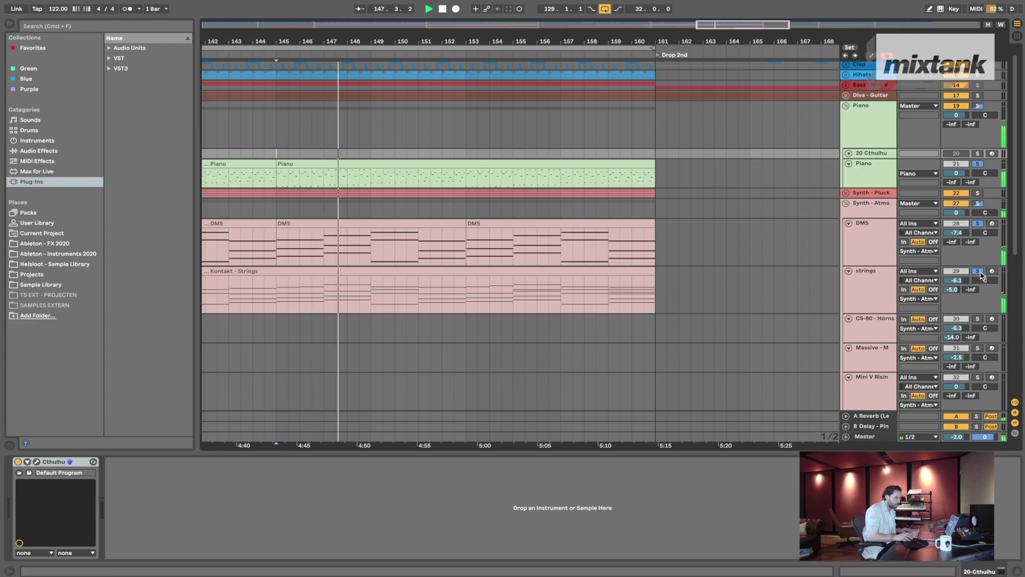
left_click(890, 281)
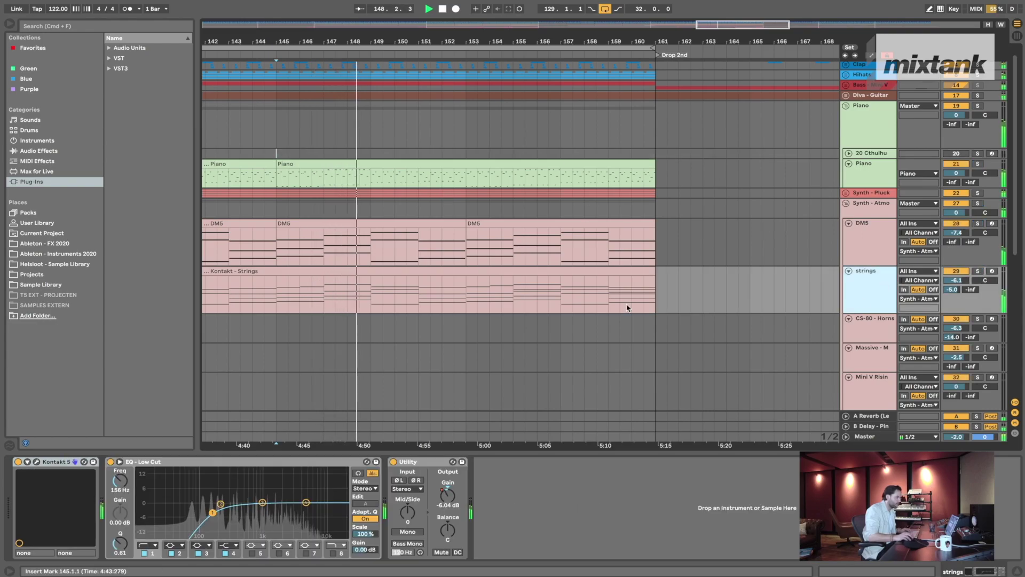
left_click(411, 210)
left_click(691, 248)
left_click(866, 289)
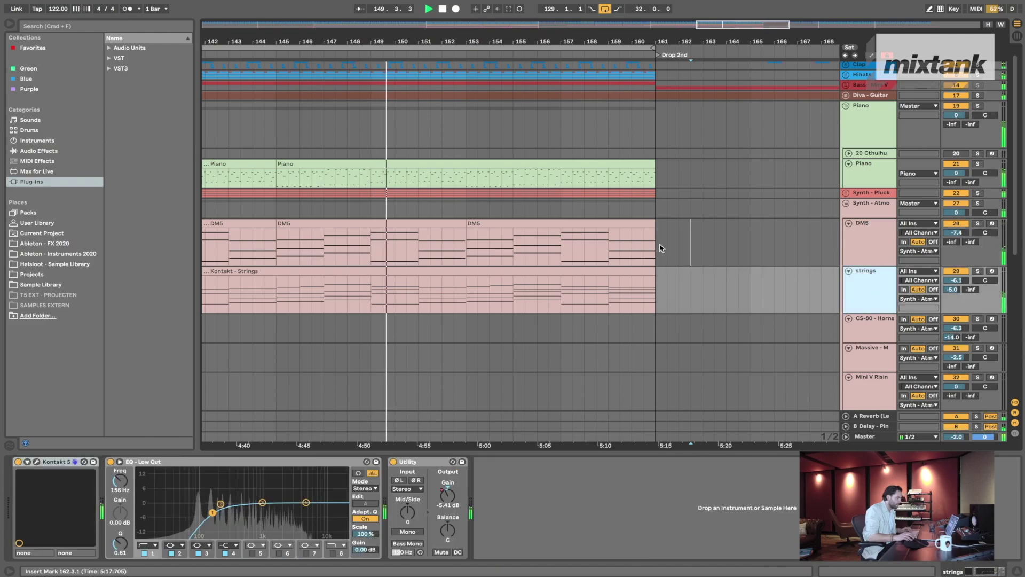
left_click(703, 257)
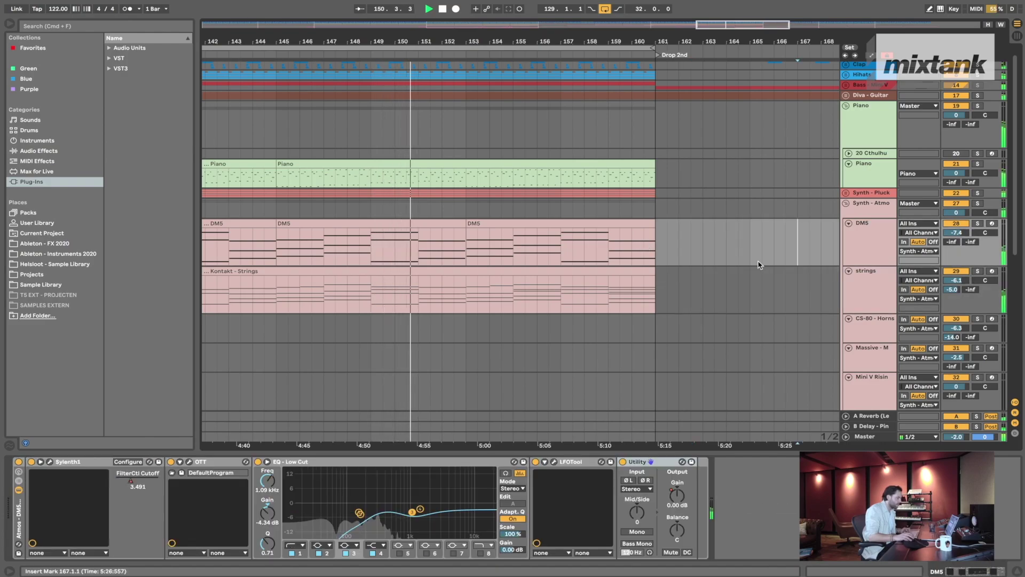
- Stop playback, place the insert mark at bar 154 on the strings track, and open its Kontakt instrument window
left_click(723, 292)
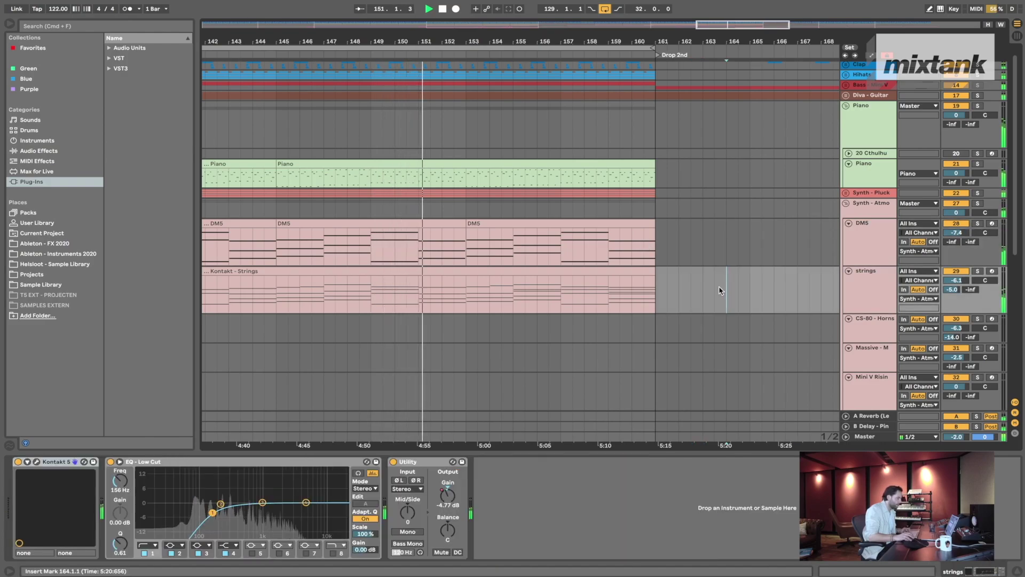
left_click(490, 299)
key("space")
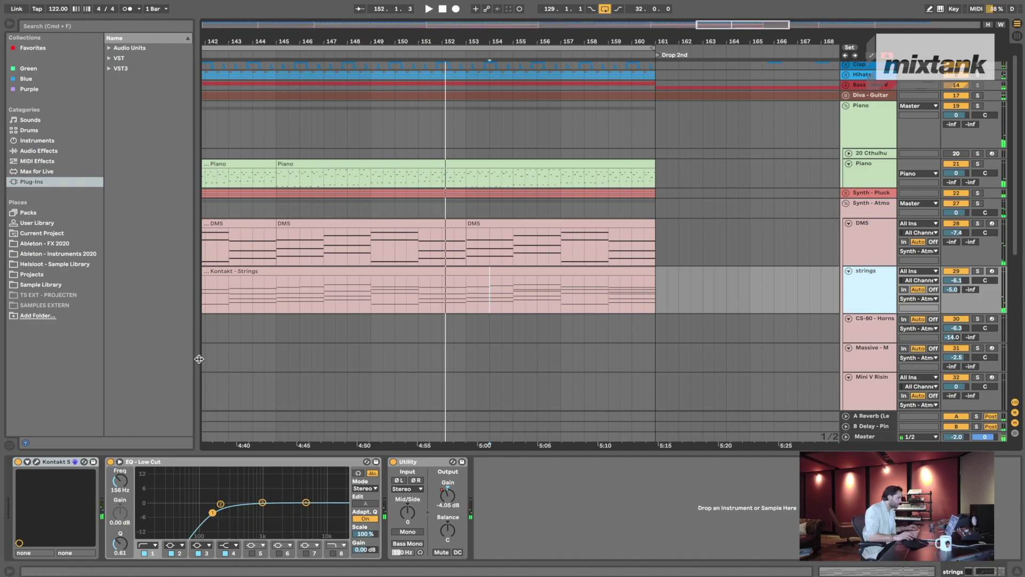
left_click(36, 461)
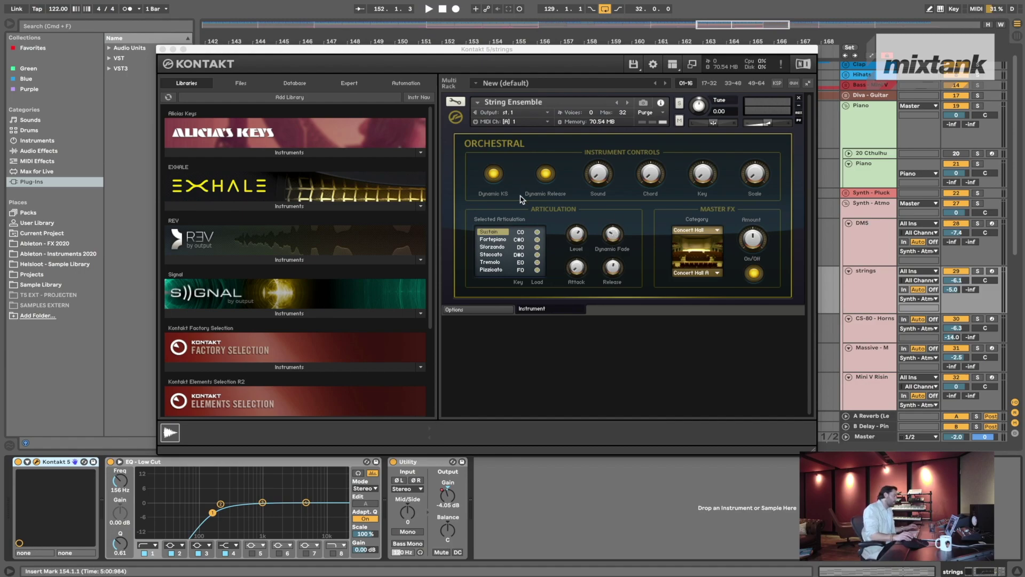
left_click_drag(438, 52, 361, 67)
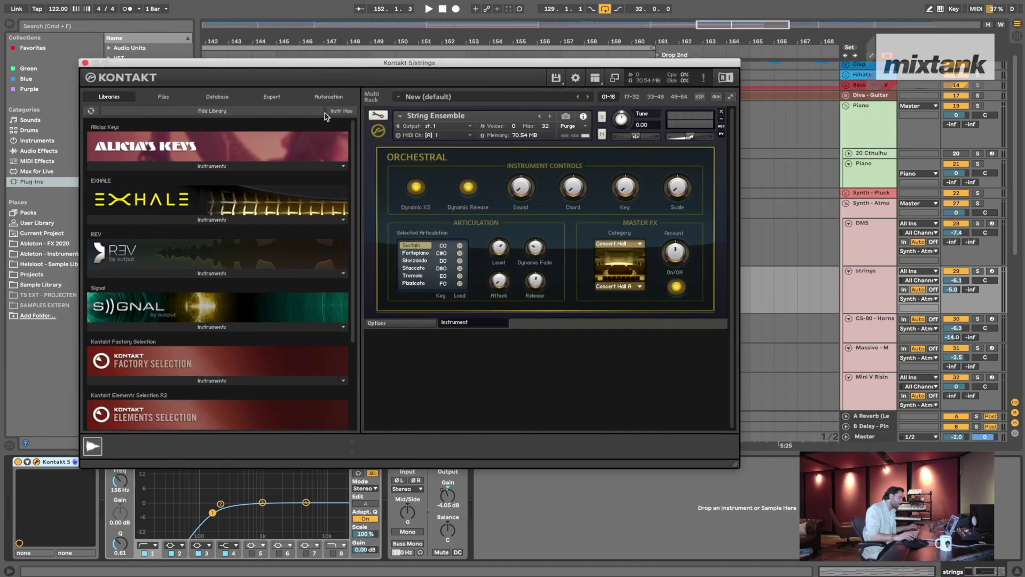
- Browse Kontakt's Factory Selection and Elements Selection instruments to find the String Ensemble, and close the Kontakt window
scroll(214, 301, "down", 2)
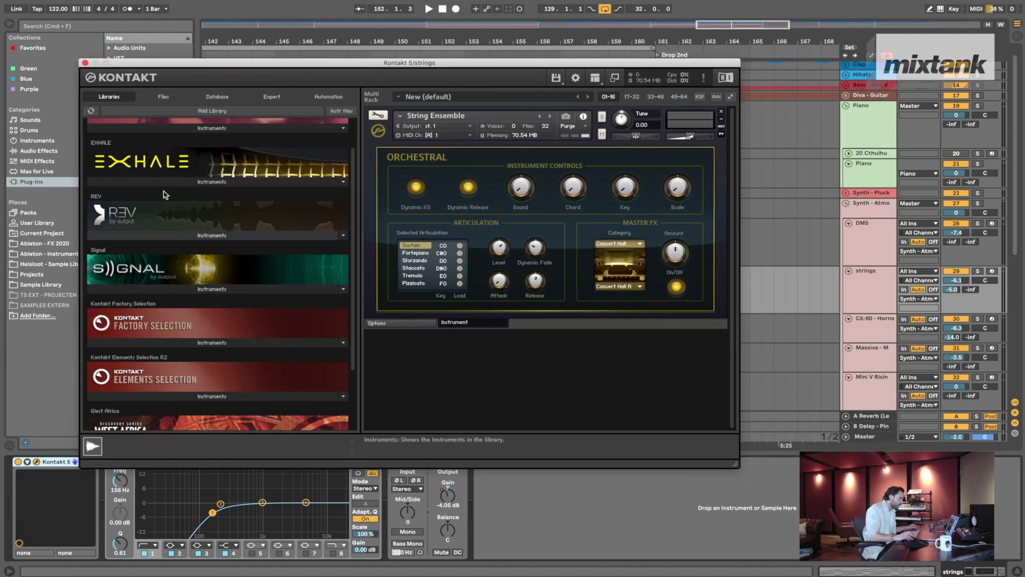
left_click(225, 342)
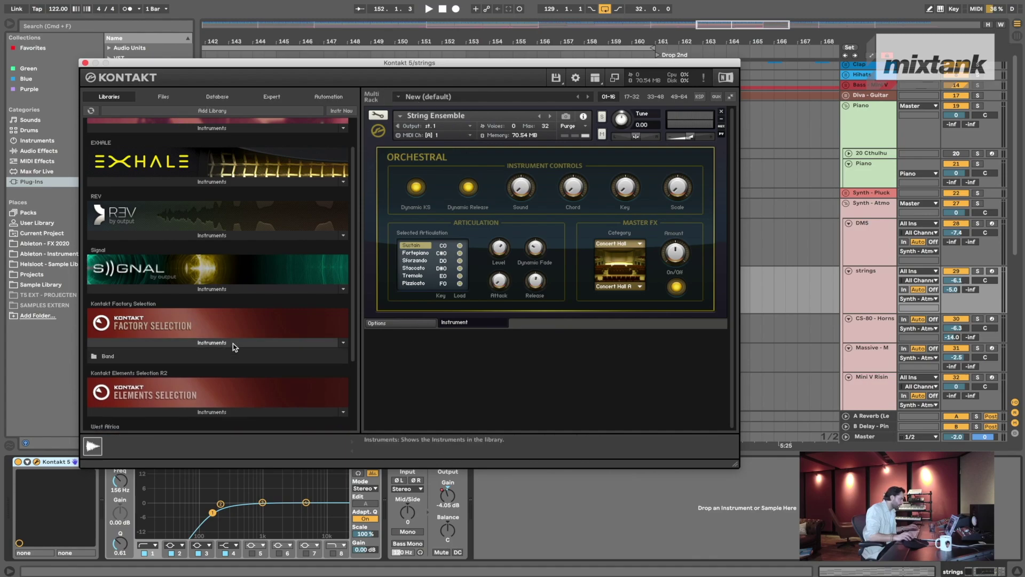
left_click(230, 346)
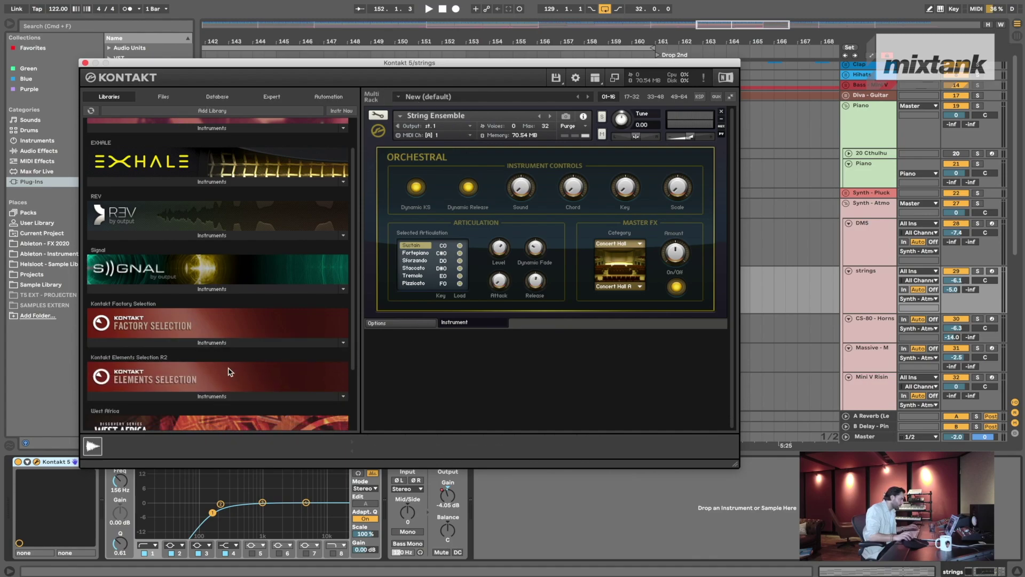
left_click(234, 396)
scroll(243, 308, "down", 2)
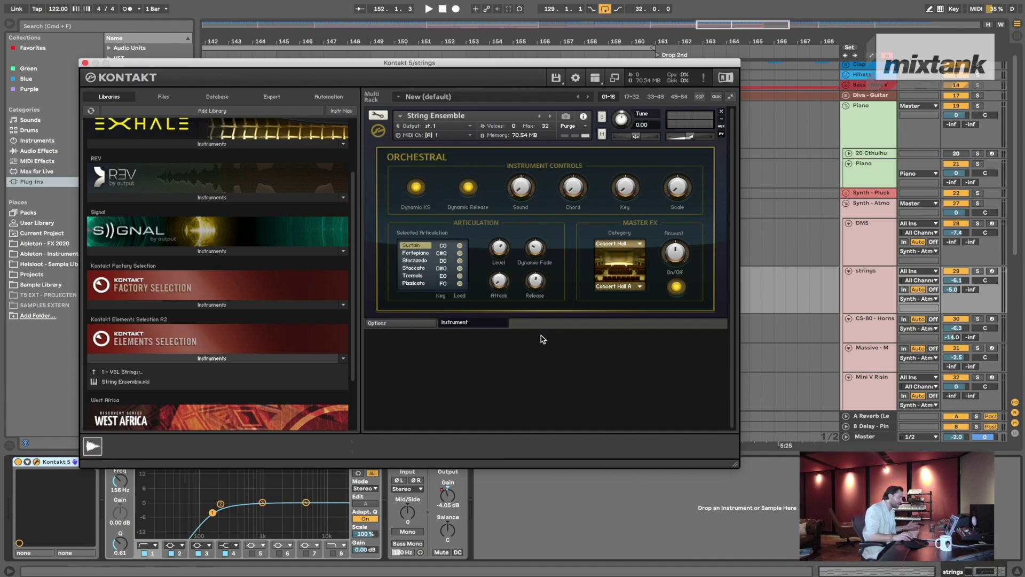
left_click_drag(220, 63, 260, 63)
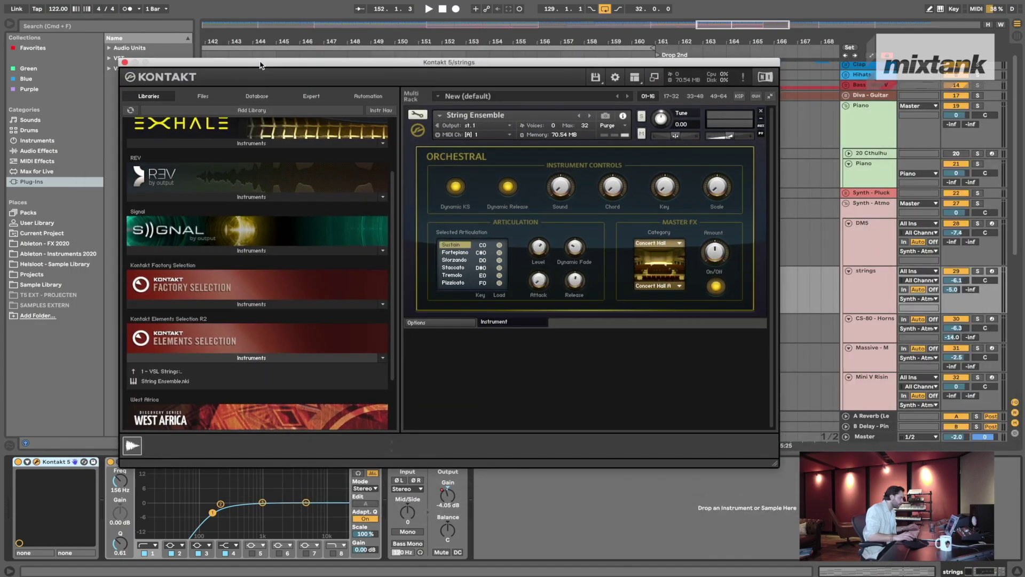
left_click_drag(162, 61, 221, 63)
left_click(182, 65)
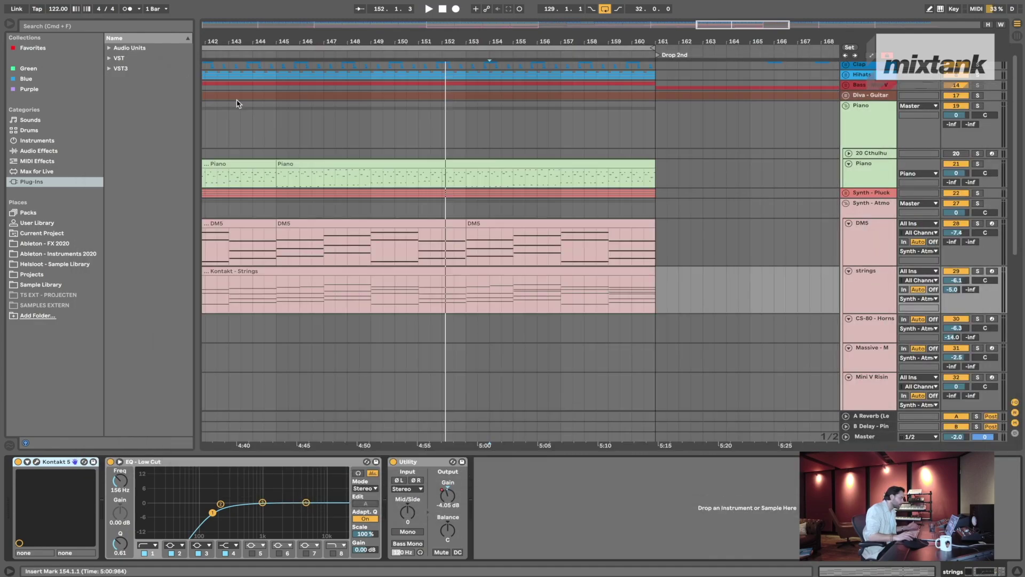
- Examine the Kontakt - Strings clip in the Time Change section, placing insert marks at bars 151 and 153
left_click(761, 297)
scroll(760, 298, "left", 6)
left_click(580, 301)
key("minus")
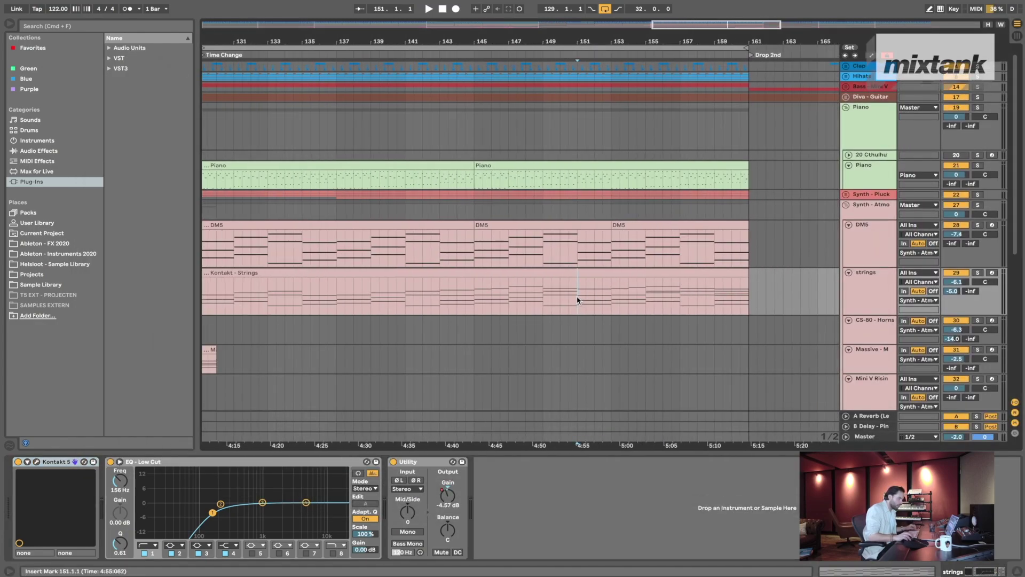
scroll(576, 296, "right", 3)
left_click_drag(396, 282, 529, 280)
left_click(543, 281)
key("minus")
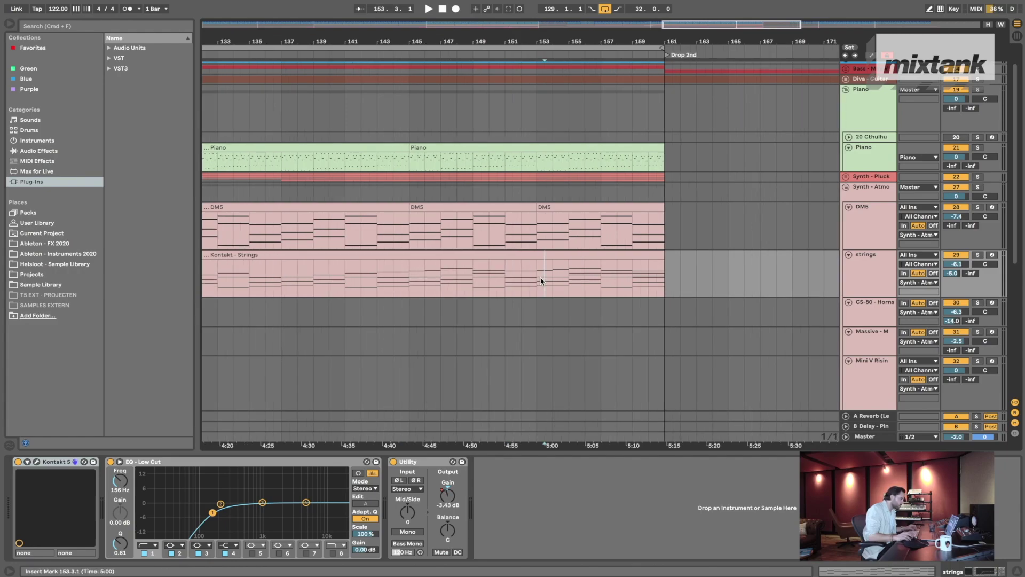
- Solo the strings track, play it briefly from bar 145, and stop playback
left_click(511, 281)
left_click(866, 266)
left_click(978, 255)
left_click(879, 267)
key("space")
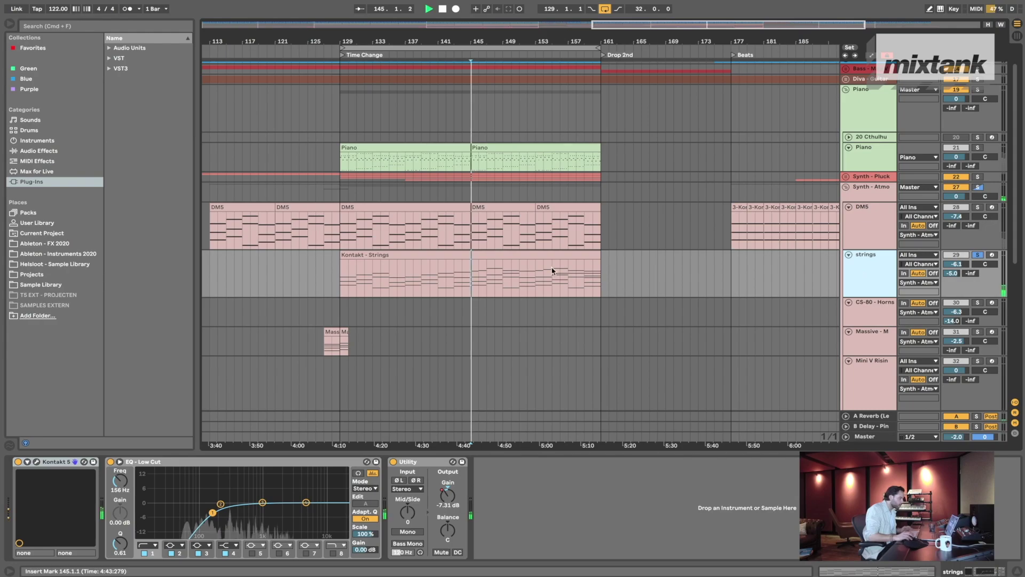
scroll(662, 277, "up", 3)
key("space")
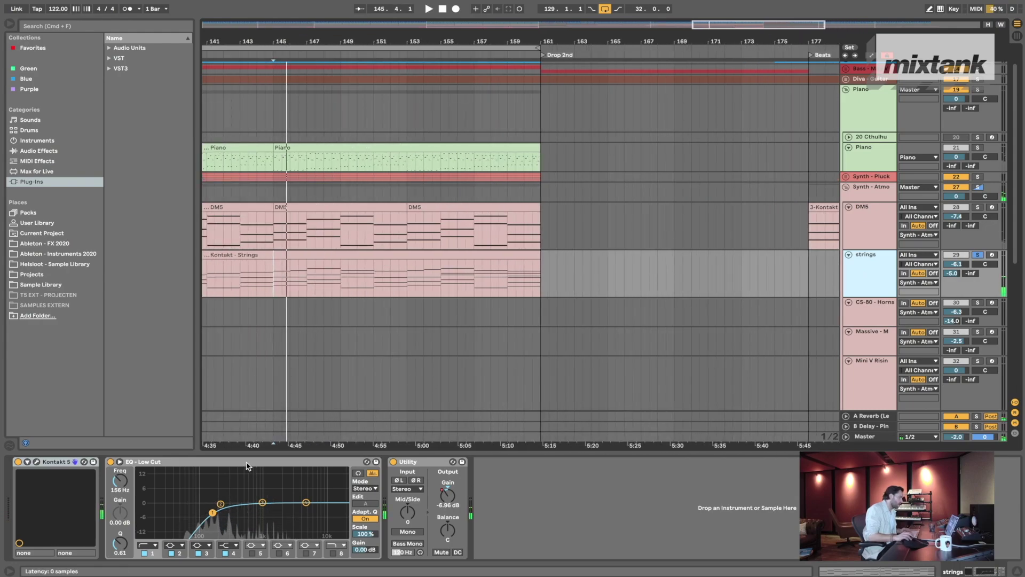
- Examine the strings track's EQ - Low Cut and Utility devices, and place the insert mark at bar 165 on strings
left_click(240, 461)
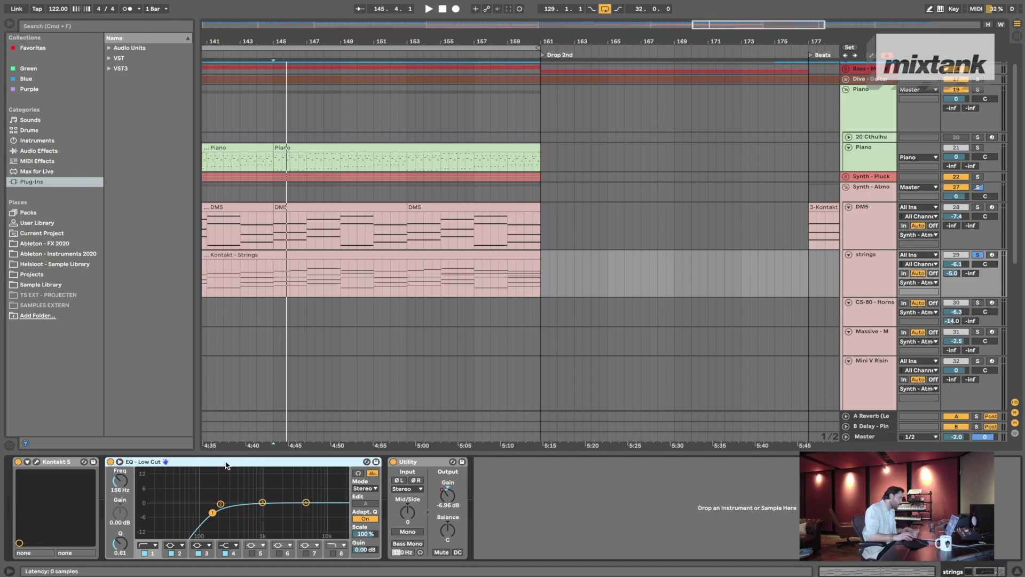
left_click(434, 461)
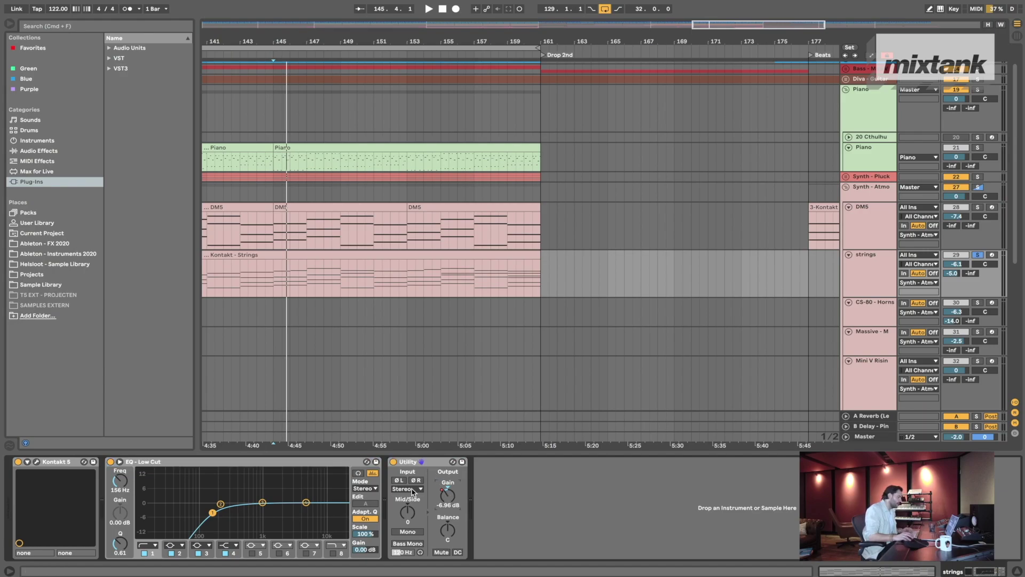
scroll(606, 256, "down", 5)
left_click(607, 261)
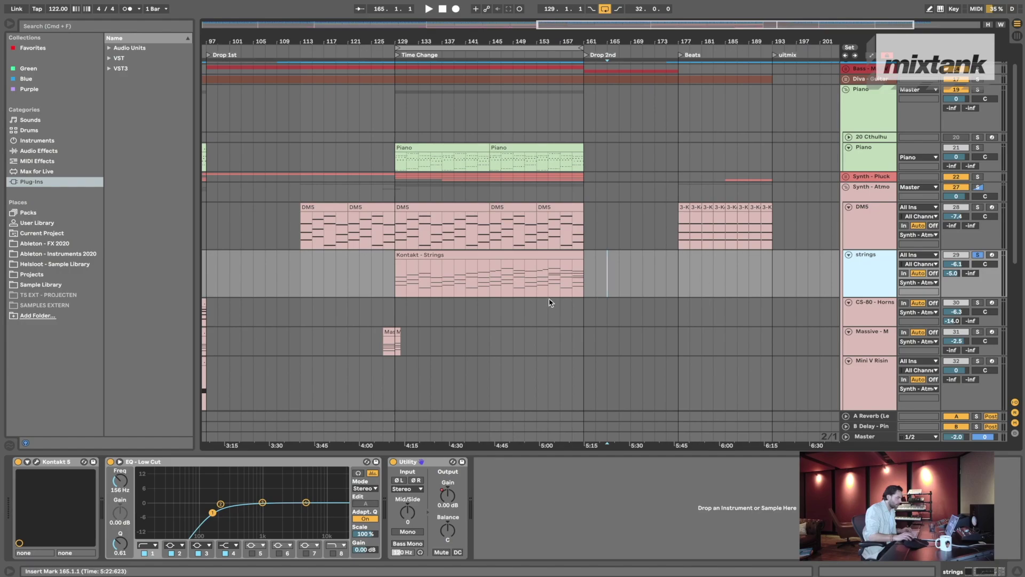
- Place the insert mark at bar 167 on the Mini V Rising Up track and clear the strings track's solo
scroll(491, 291, "down", 3)
left_click(621, 285)
scroll(559, 236, "left", 5)
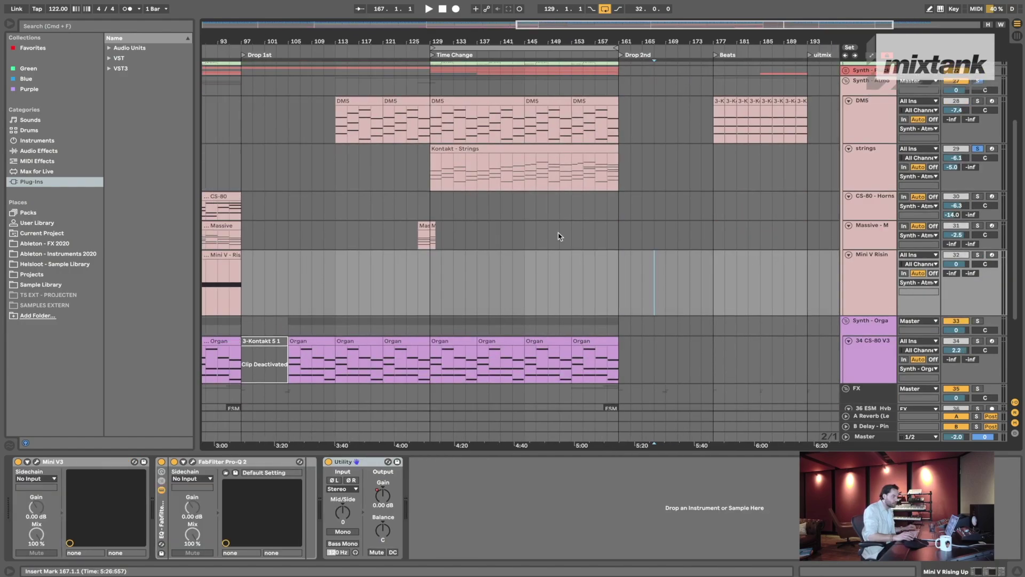
left_click(855, 188)
left_click(978, 160)
left_click(863, 185)
- Look over the whole arrangement down to the vocal tracks, placing the insert mark at bar 129 on the Synth - Organ group
scroll(428, 170, "down", 5)
scroll(422, 168, "down", 5)
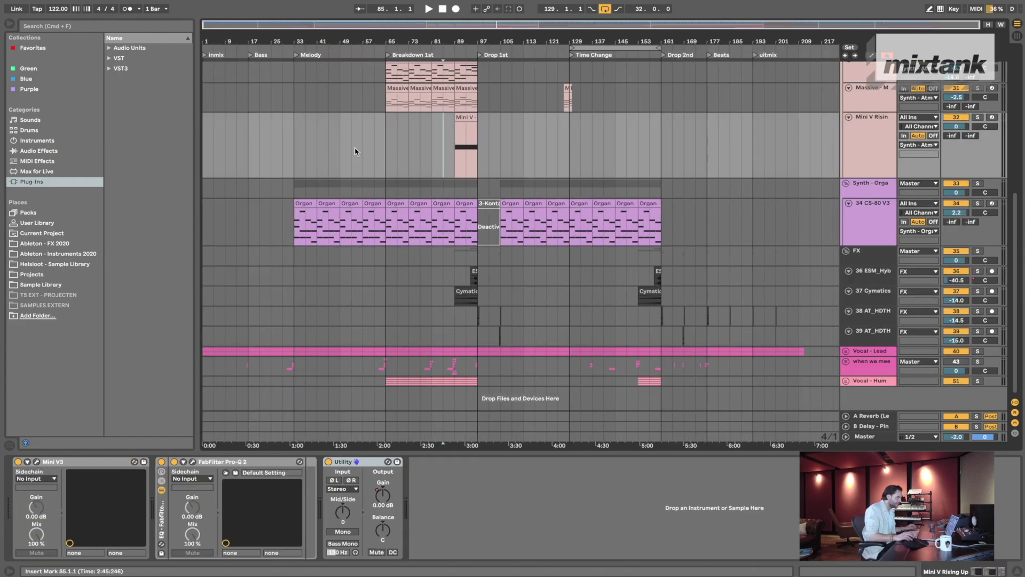
left_click(570, 184)
scroll(537, 182, "up", 3)
scroll(537, 183, "up", 2)
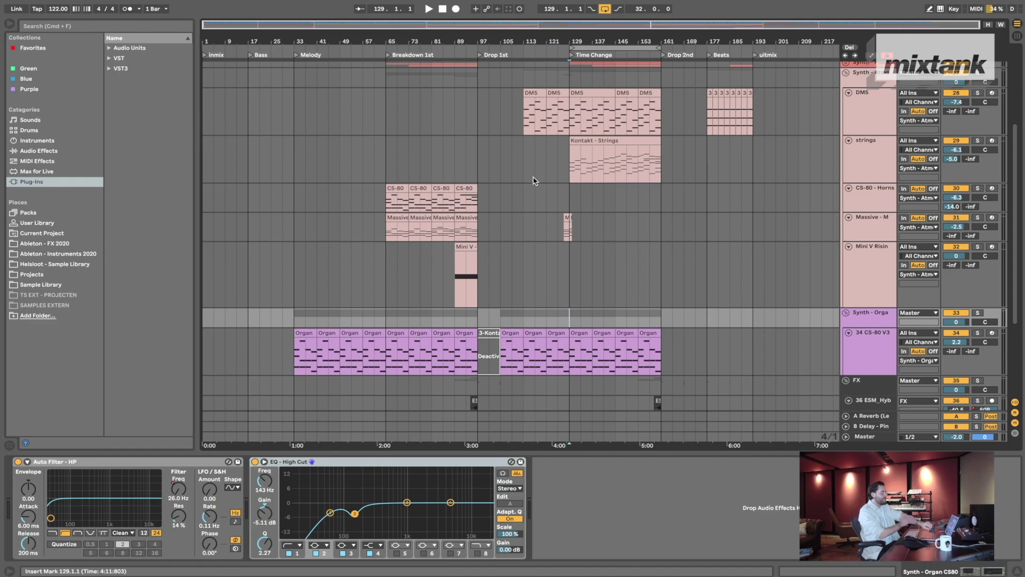
- Place the insert mark at bar 177 on the DM5 track, where its Beats section clips begin
left_click(534, 160)
left_click(710, 125)
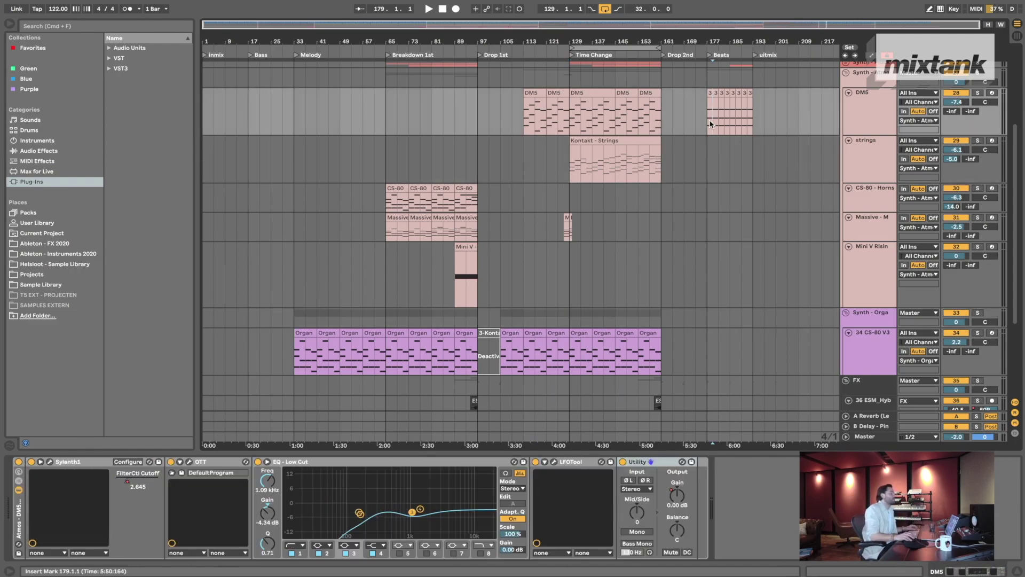
scroll(710, 125, "up", 5)
scroll(706, 120, "right", 5)
left_click(457, 106)
scroll(457, 106, "up", 4)
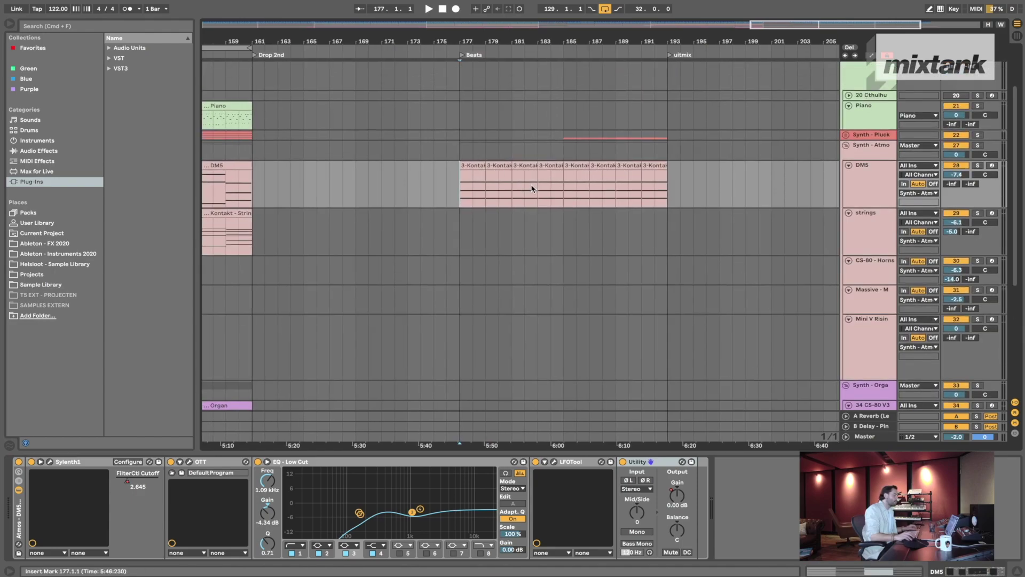
- Solo the DM5 track and play it from bar 177
scroll(533, 188, "down", 2)
left_click(855, 178)
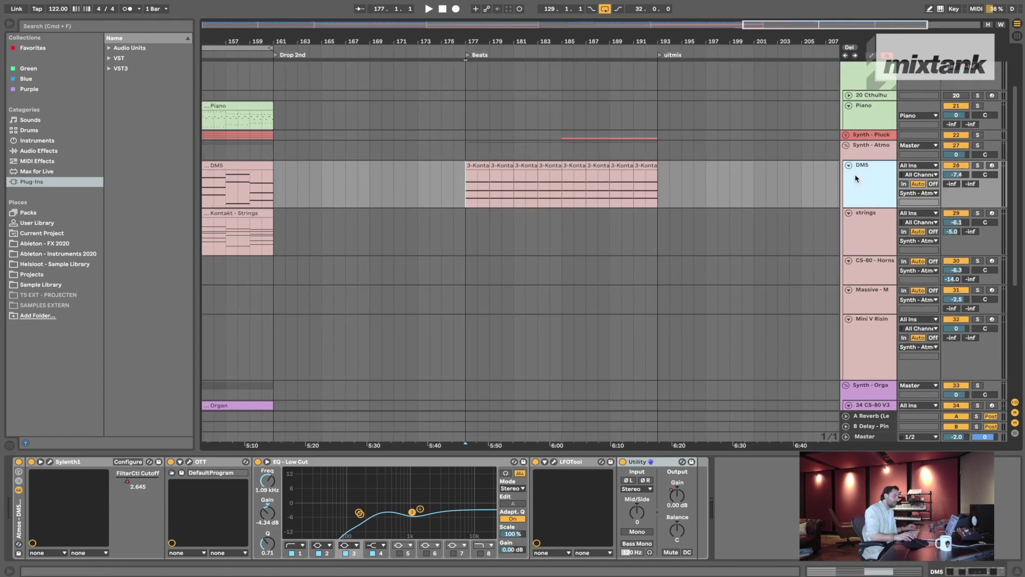
left_click(978, 166)
scroll(474, 183, "down", 5)
scroll(659, 190, "up", 1)
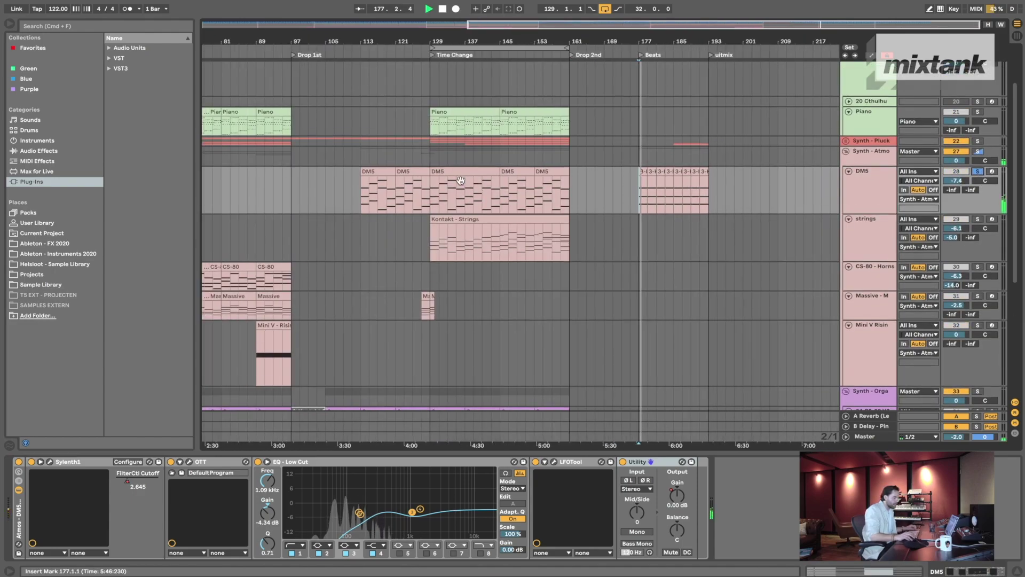
scroll(659, 191, "up", 3)
- Play the soloed DM5 track from bar 189 and clear its solo during playback
left_click(874, 195)
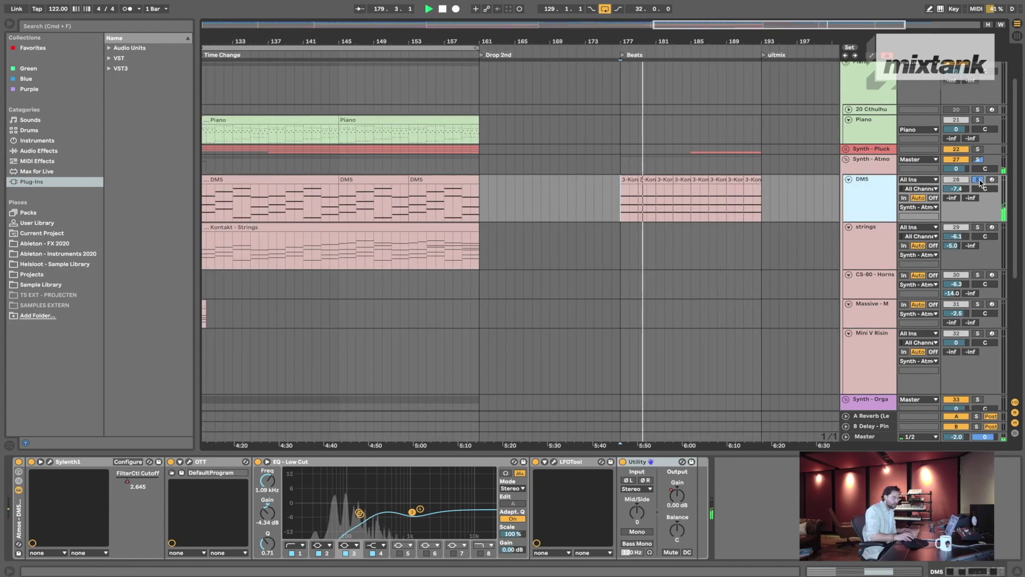
key("space")
left_click(978, 181)
left_click(728, 207)
key("space")
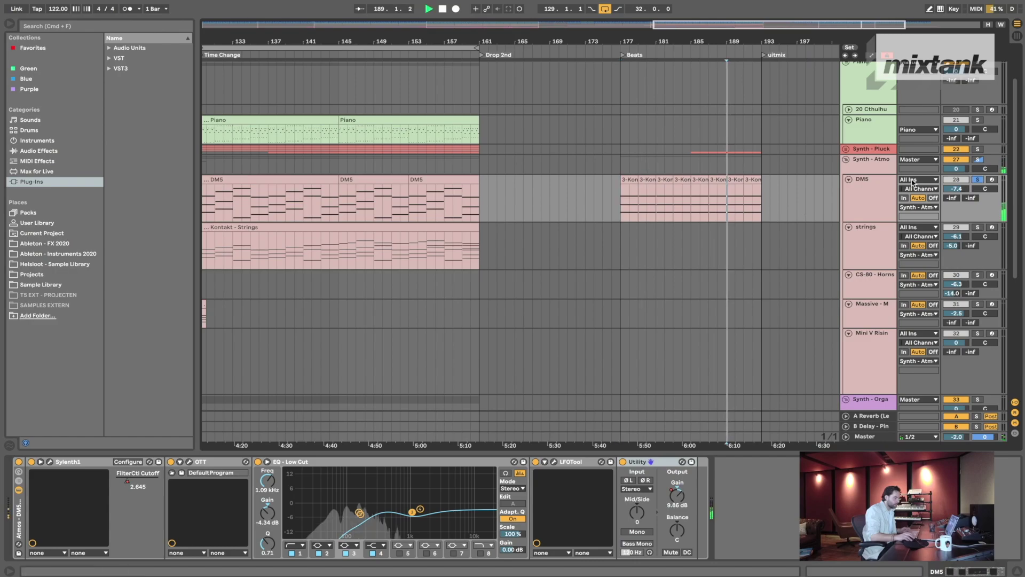
left_click(978, 181)
- Mark the Beats section from Piano to strings, and stop playback with the insert mark at bar 173 on Piano
left_click_drag(808, 268, 565, 115)
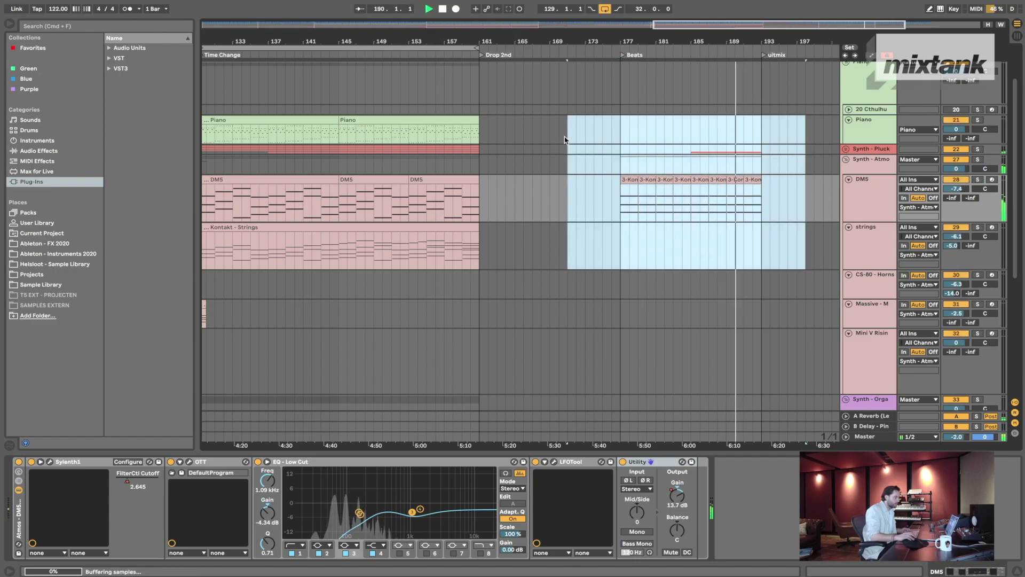
left_click(559, 165)
key("minus")
left_click(614, 163)
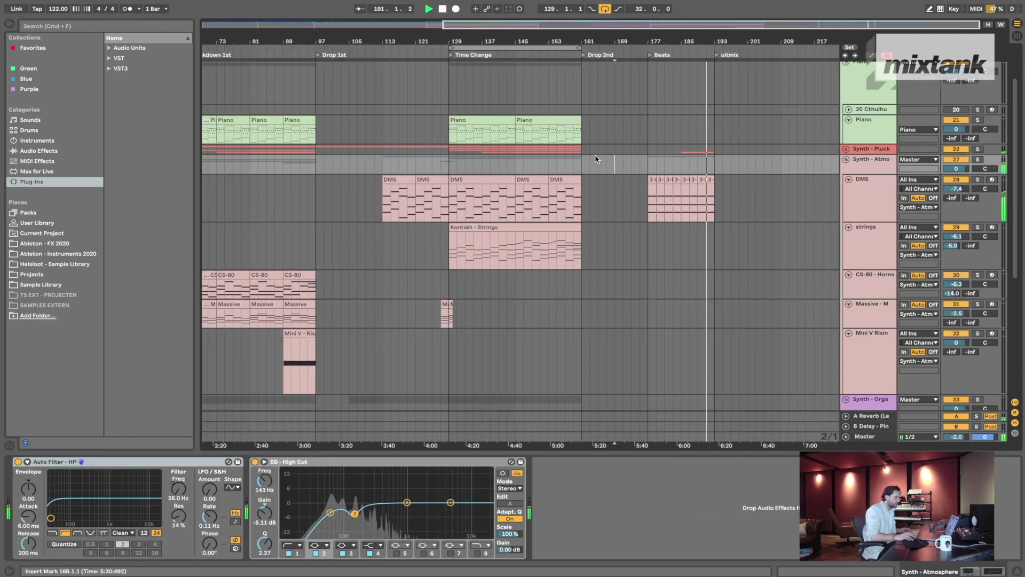
key("space")
left_click(631, 138)
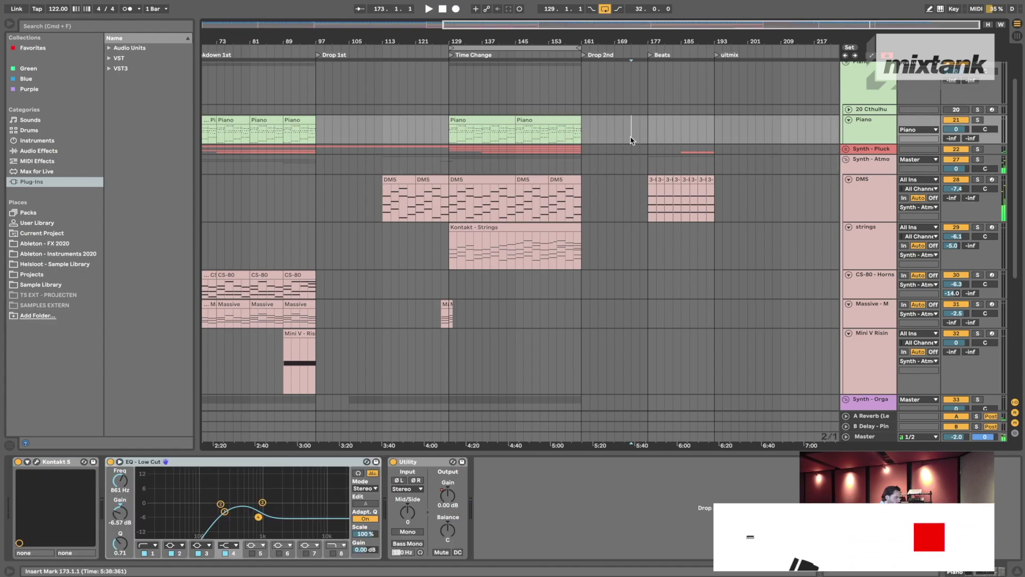
- Examine the Synth - Atmosphere group's Auto Filter - HP and EQ - High Cut devices
left_click(872, 169)
left_click(872, 191)
left_click(872, 168)
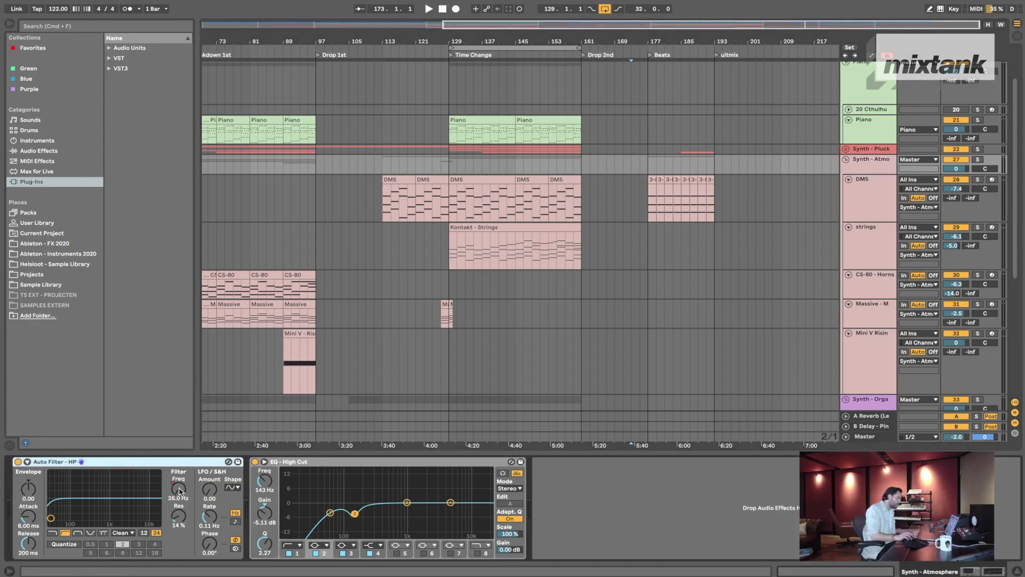
left_click(355, 467)
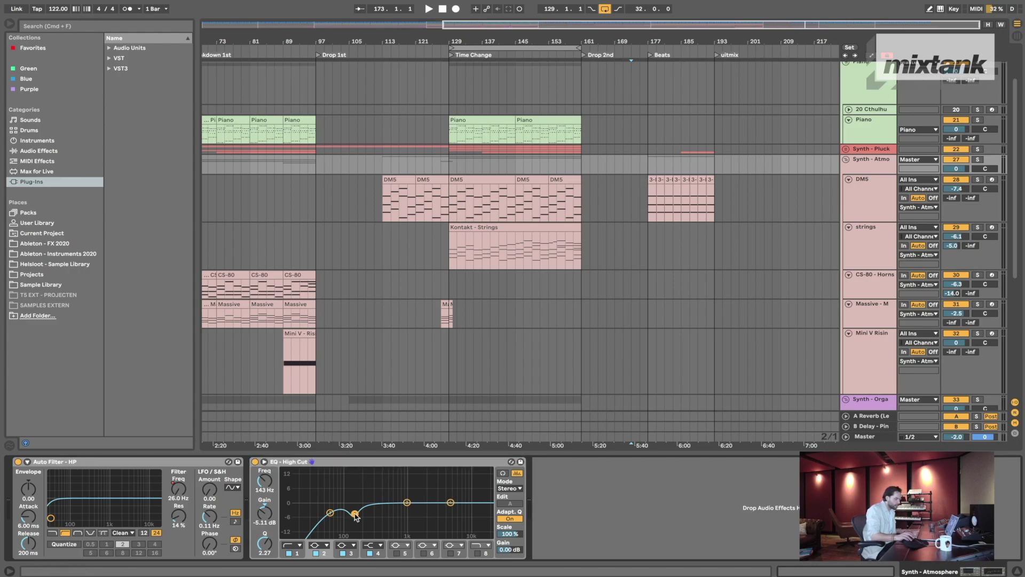
- Place the insert mark at bar 103 on DM5 and reselect the Synth - Atmosphere group
left_click(338, 194)
key("minus")
key("minus")
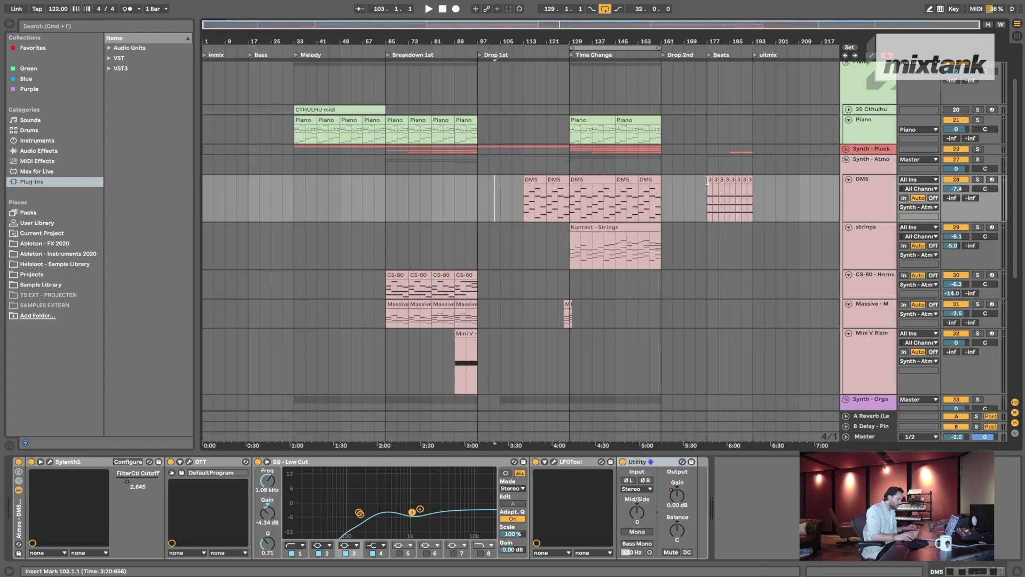
left_click(870, 160)
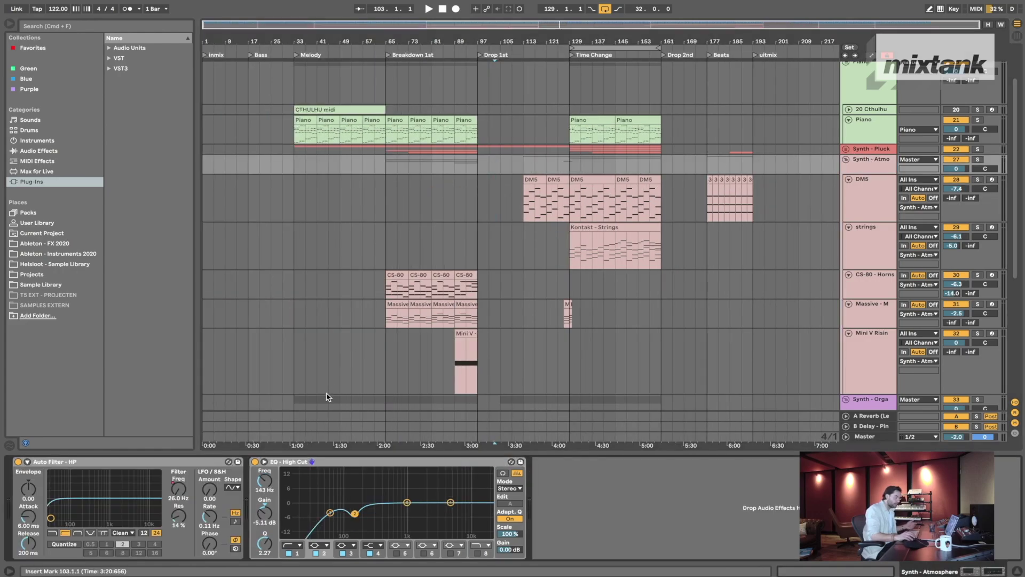
- Fold the Synth - Atmosphere group with the insert mark at bar 29, and select the Synth - Organ group
scroll(359, 261, "up", 3)
left_click(263, 164)
scroll(346, 144, "down", 3)
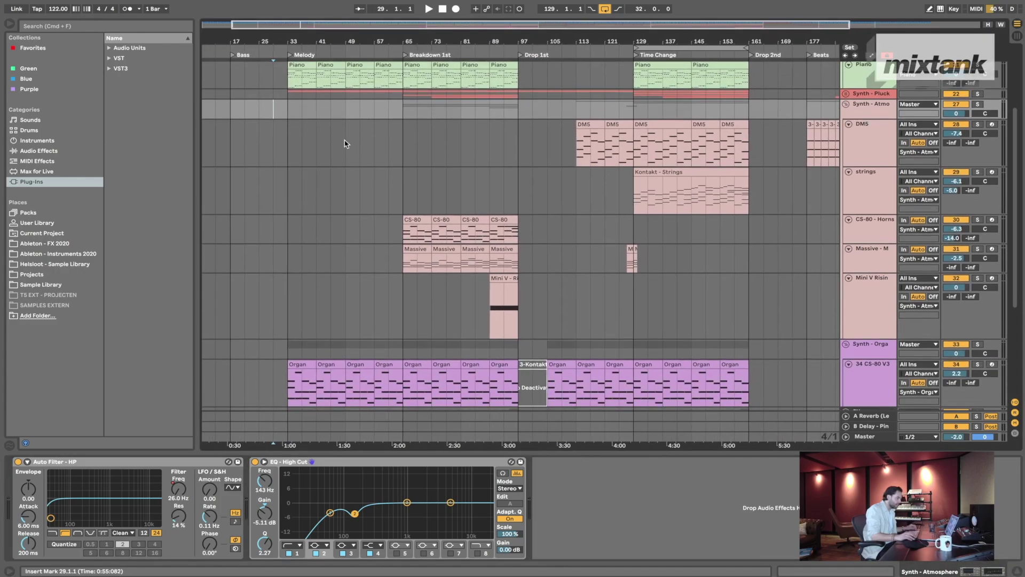
key("Left")
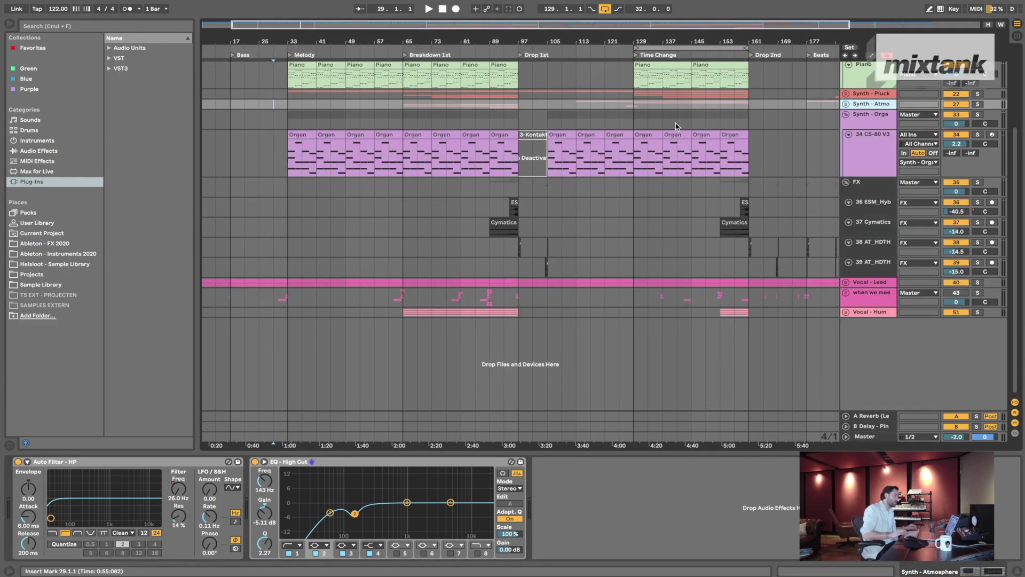
left_click(863, 115)
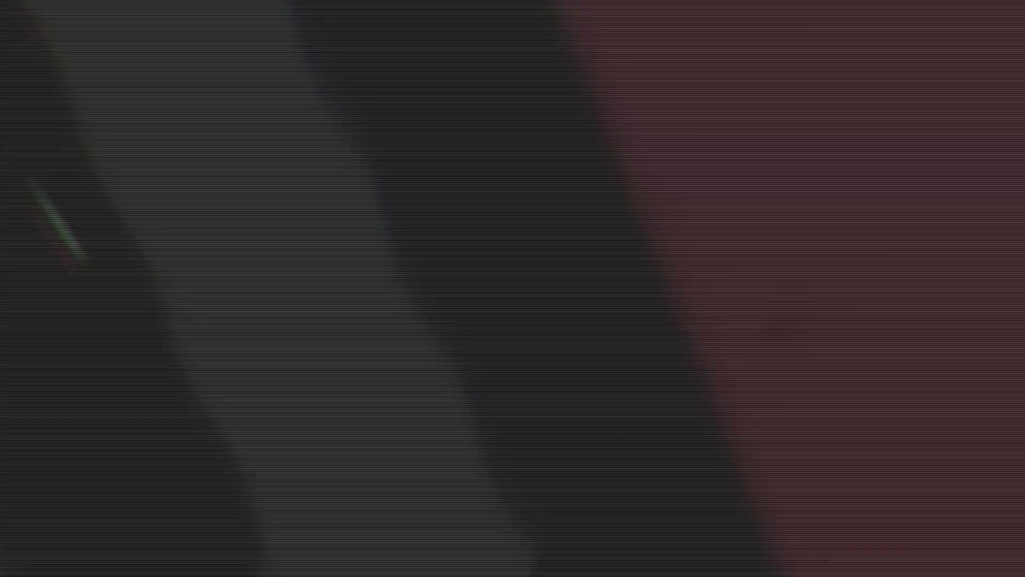